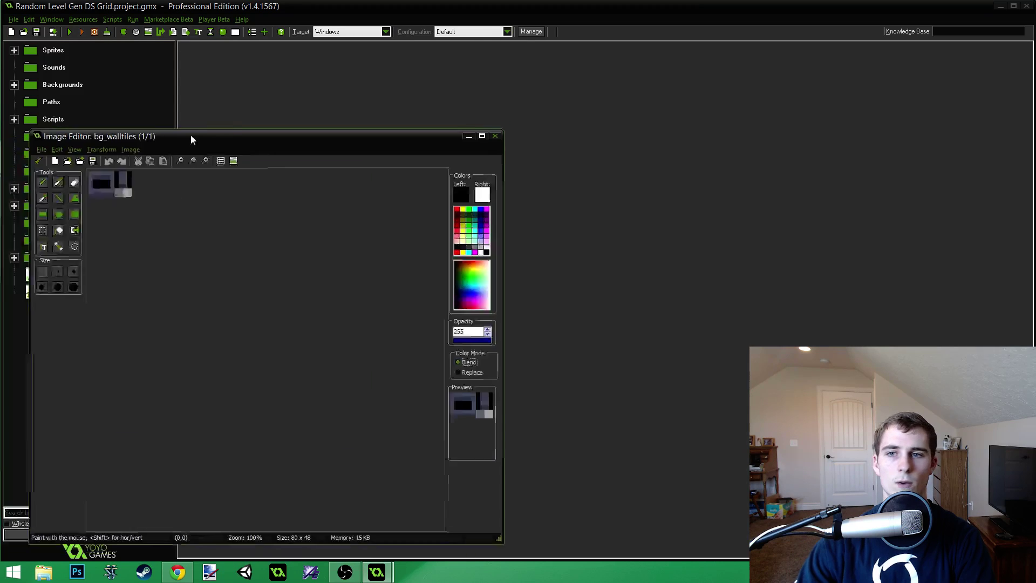
# Examine the bg_walltiles image up close in an enlarged image editor, and close the editor.
pyautogui.keyDown('ctrl'); pyautogui.scroll(7, 284, 93); pyautogui.keyUp('ctrl')
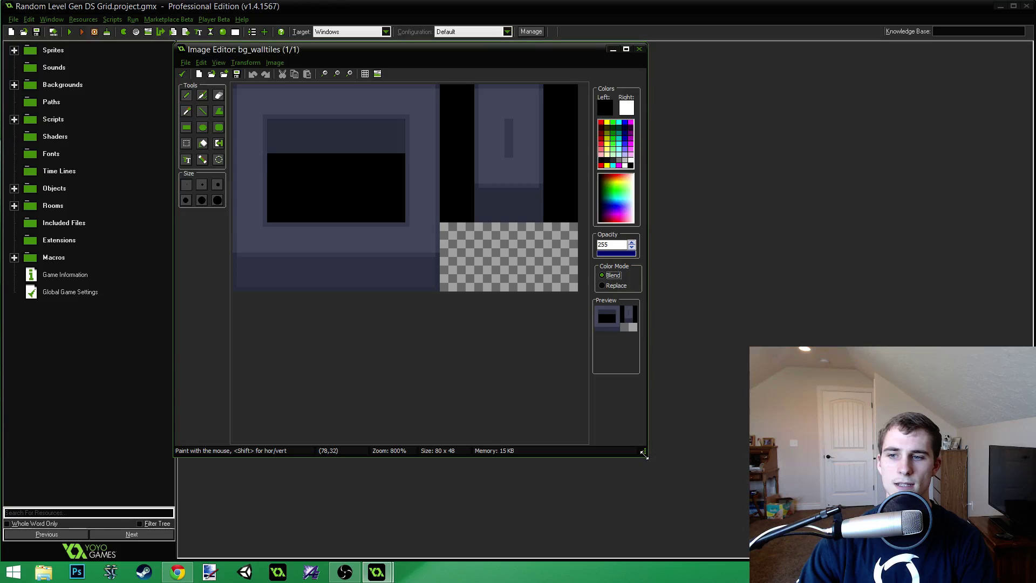
pyautogui.moveTo(645, 452); pyautogui.dragTo(808, 509)
pyautogui.keyDown('ctrl'); pyautogui.scroll(1, 518, 162); pyautogui.keyUp('ctrl')
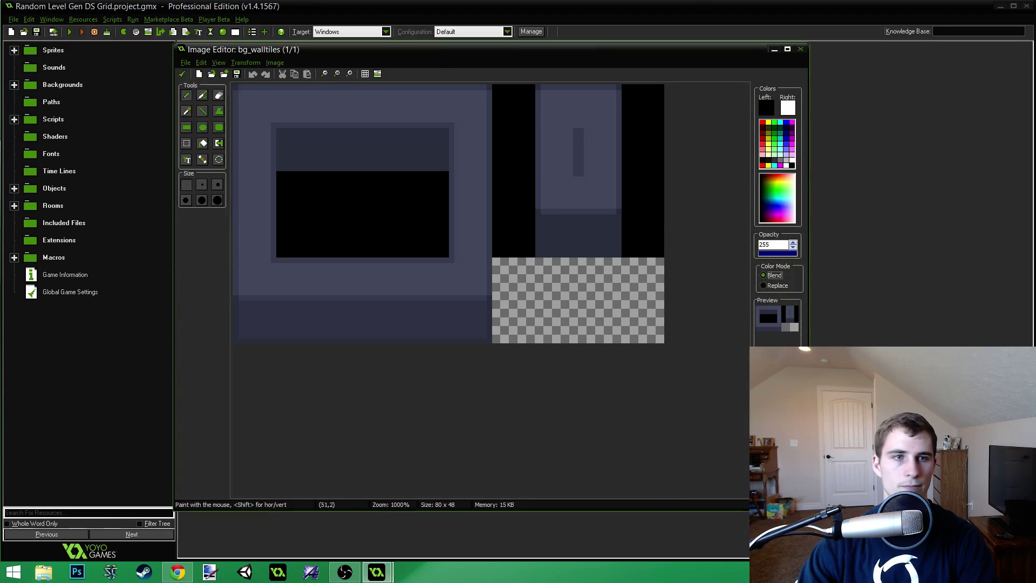
pyautogui.click(181, 74)
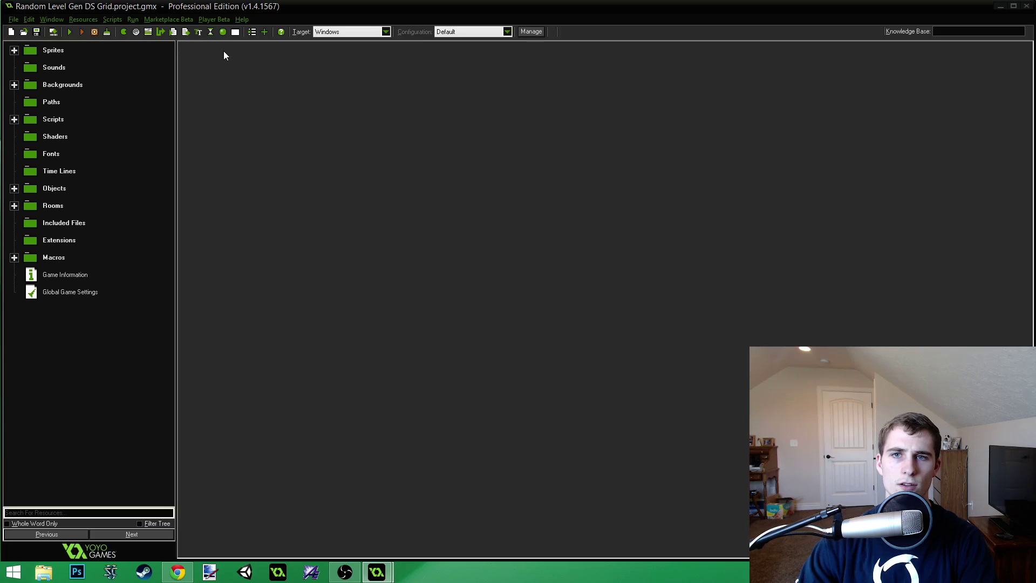
# Create a new background resource and name it bg_walltiles.
pyautogui.click(147, 33)
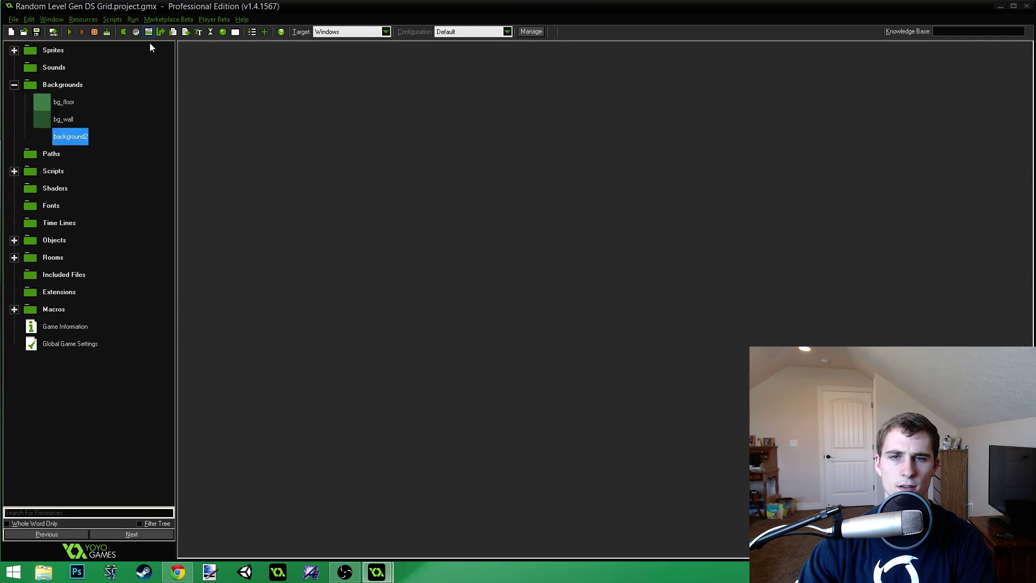
pyautogui.moveTo(139, 9); pyautogui.dragTo(406, 138)
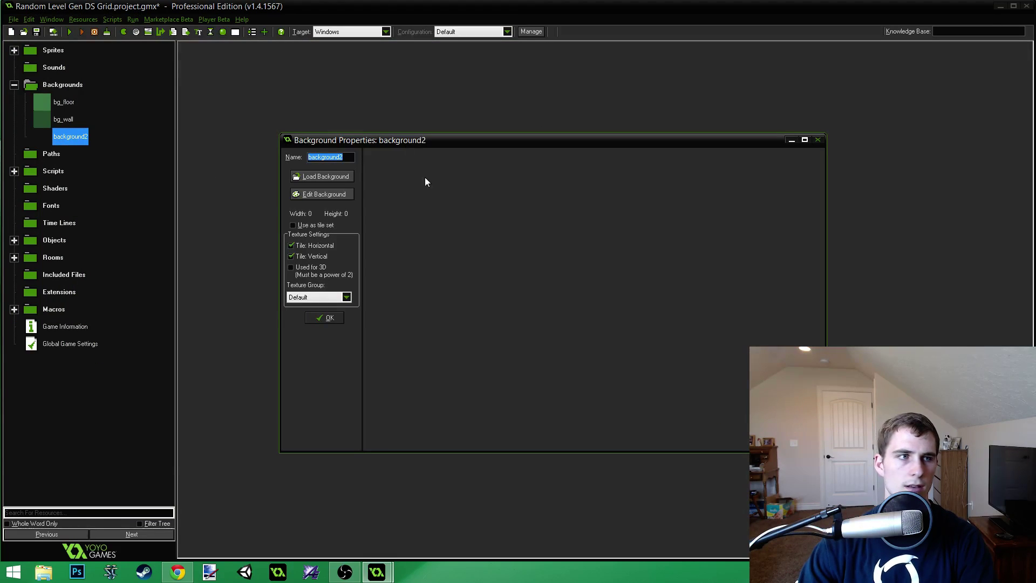
pyautogui.write('b')
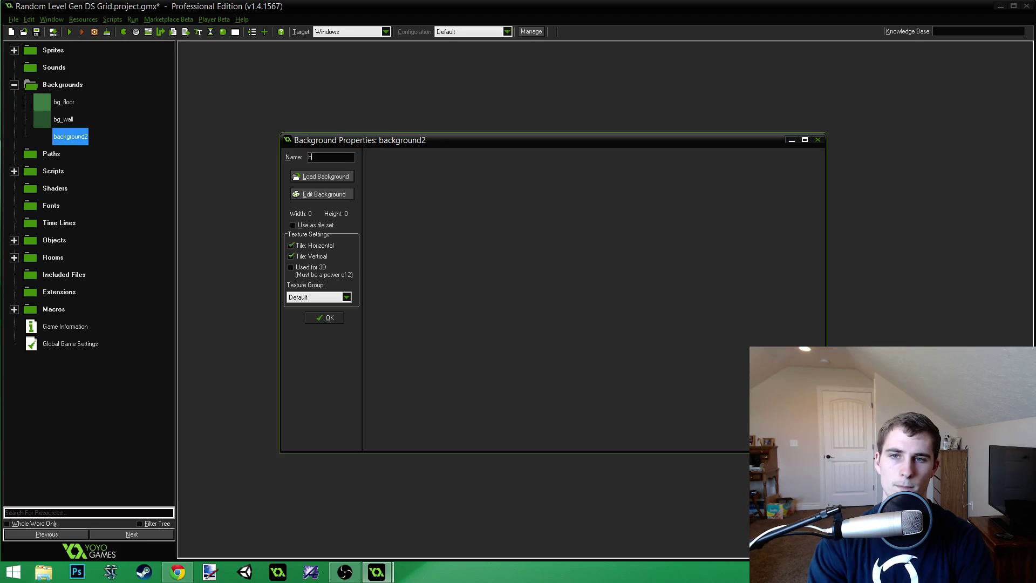
pyautogui.write('g_wall')
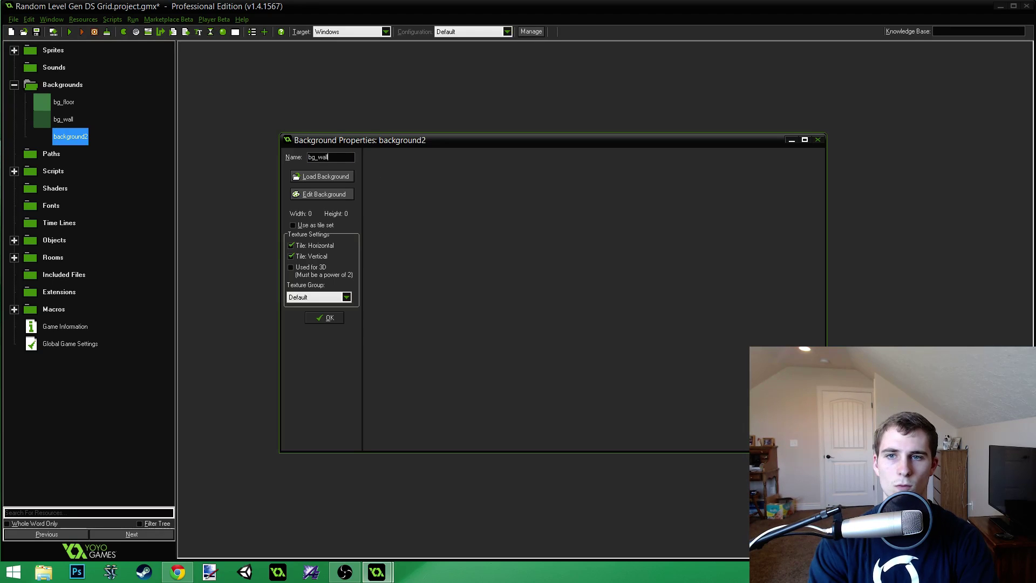
pyautogui.write('tiles')
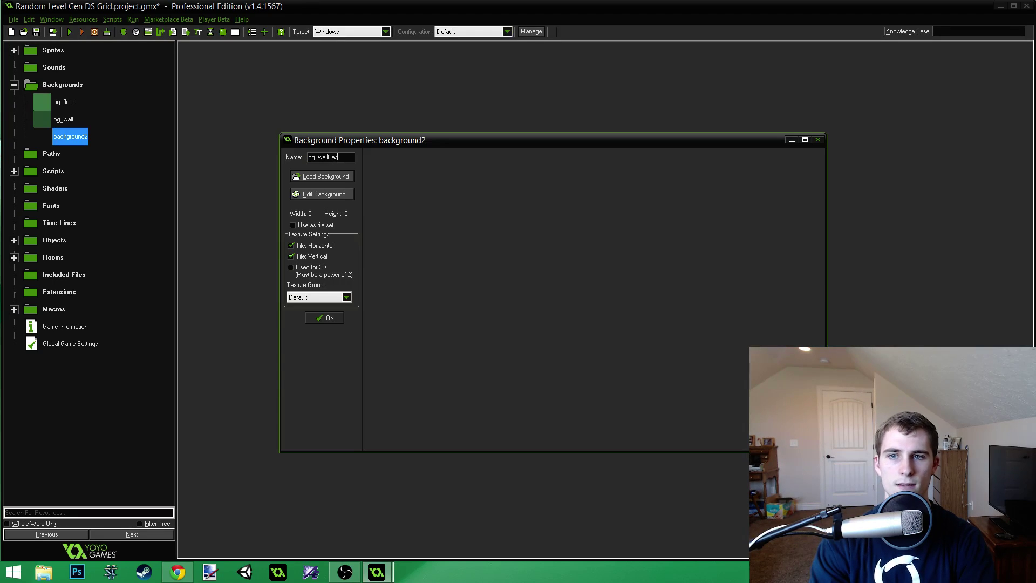
# Open the bg_walltiles background for image editing and create a new blank image 160 pixels wide and 96 pixels high.
pyautogui.click(320, 194)
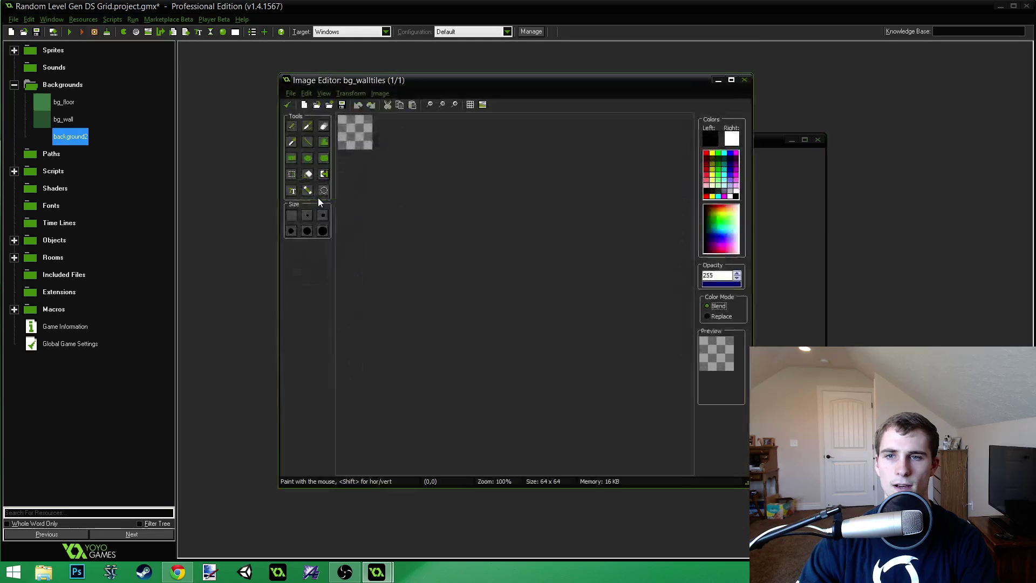
pyautogui.click(306, 105)
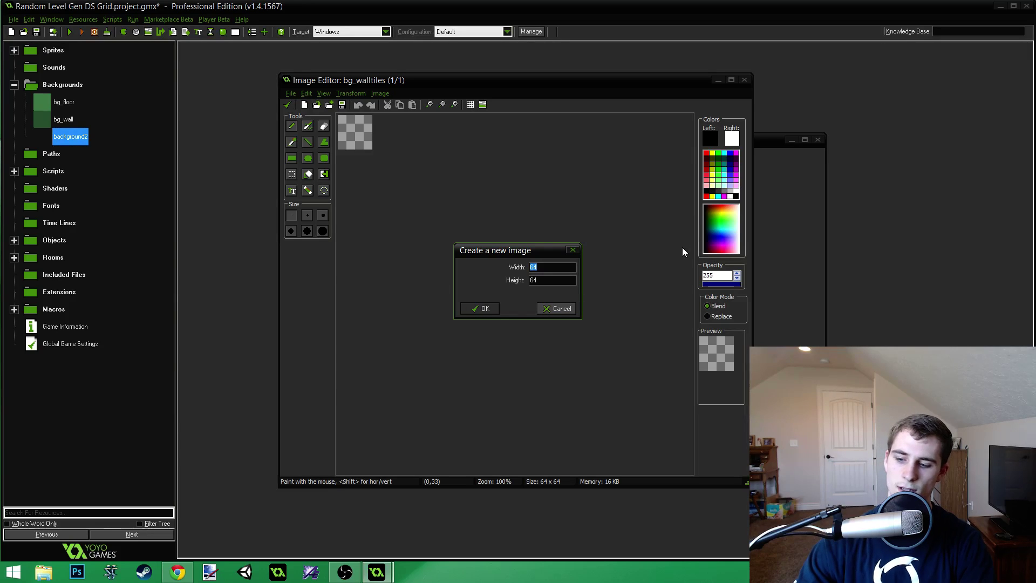
pyautogui.write('96')
pyautogui.press('Tab')
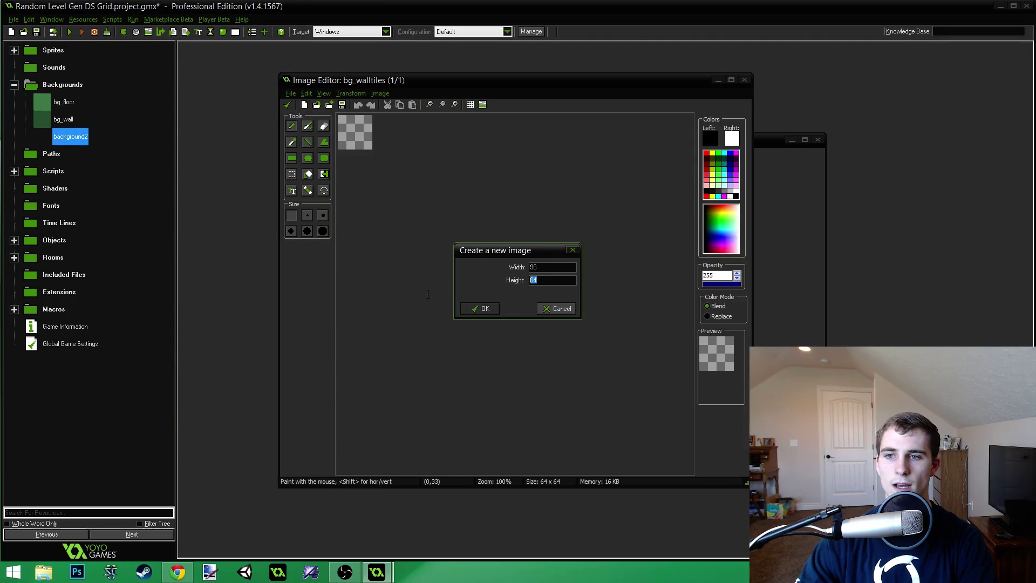
pyautogui.write('96')
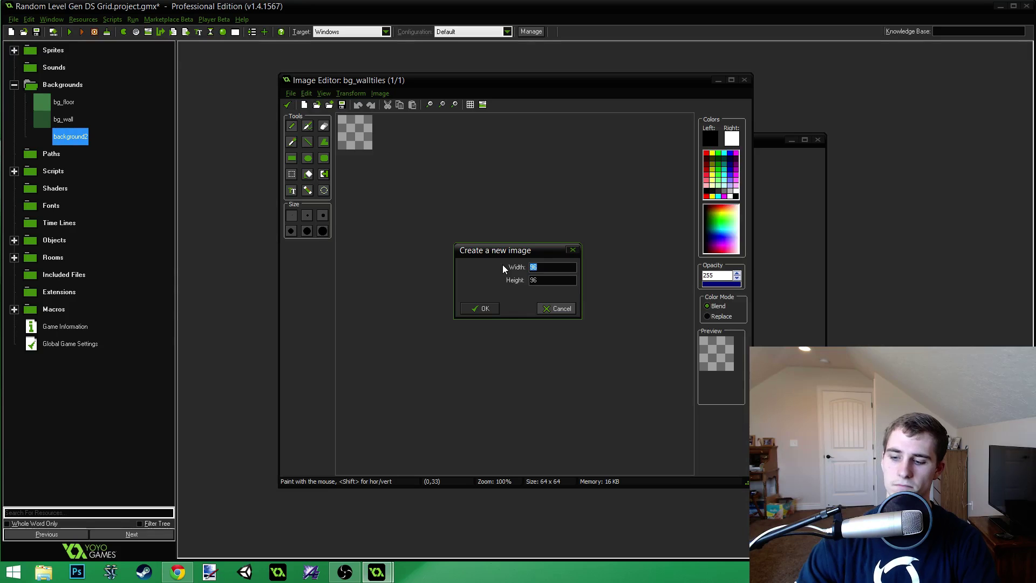
pyautogui.write('0')
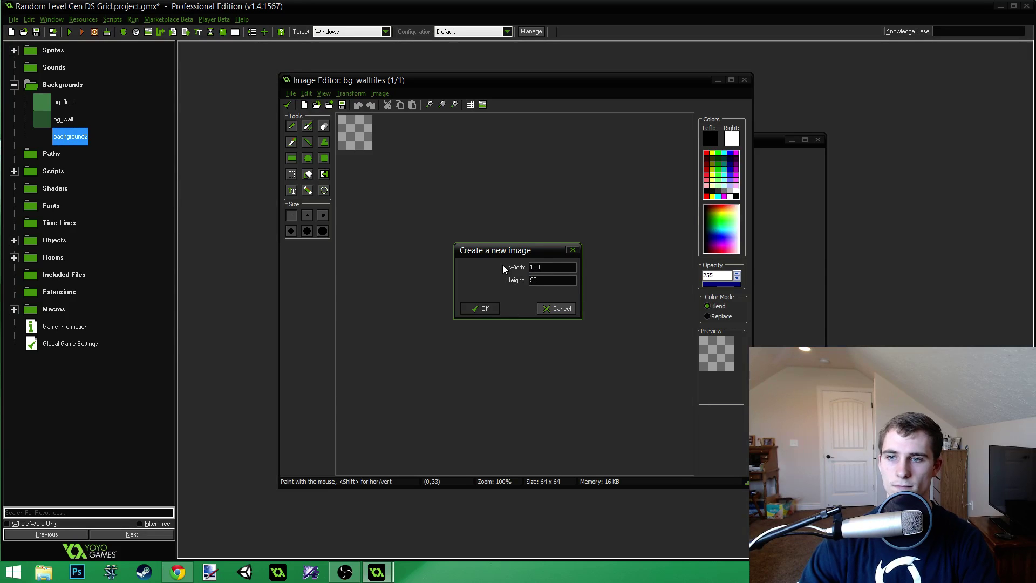
pyautogui.click(480, 308)
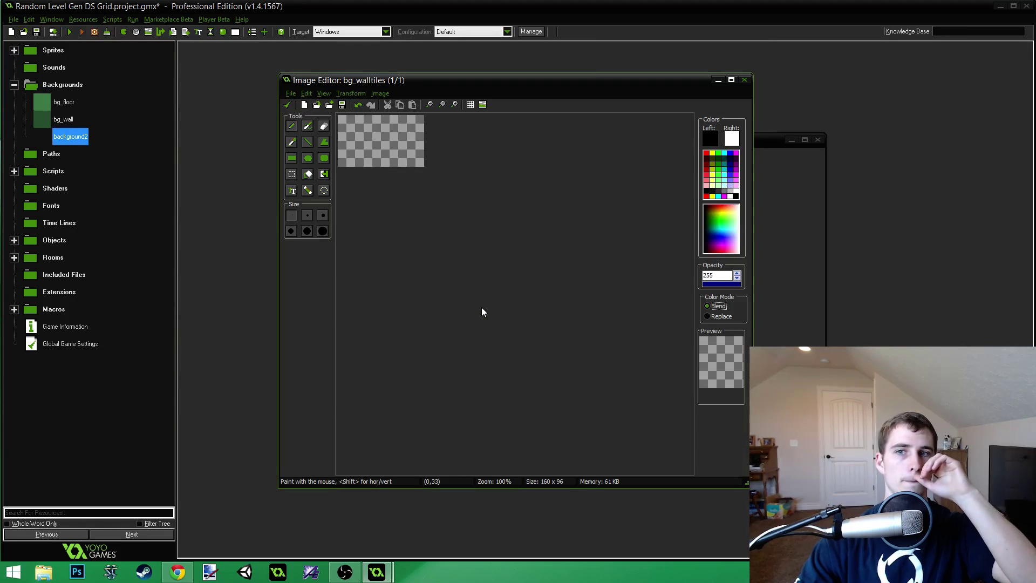
# Maximize the image editor and recreate the blank image at 160 by 96 pixels.
pyautogui.click(732, 81)
pyautogui.scroll(1, 509, 176)
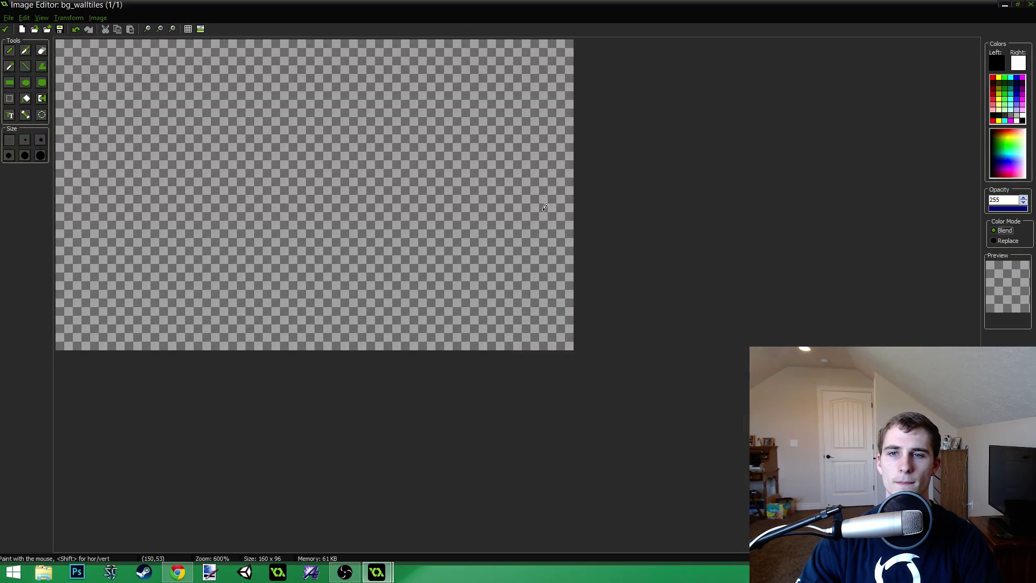
pyautogui.click(22, 30)
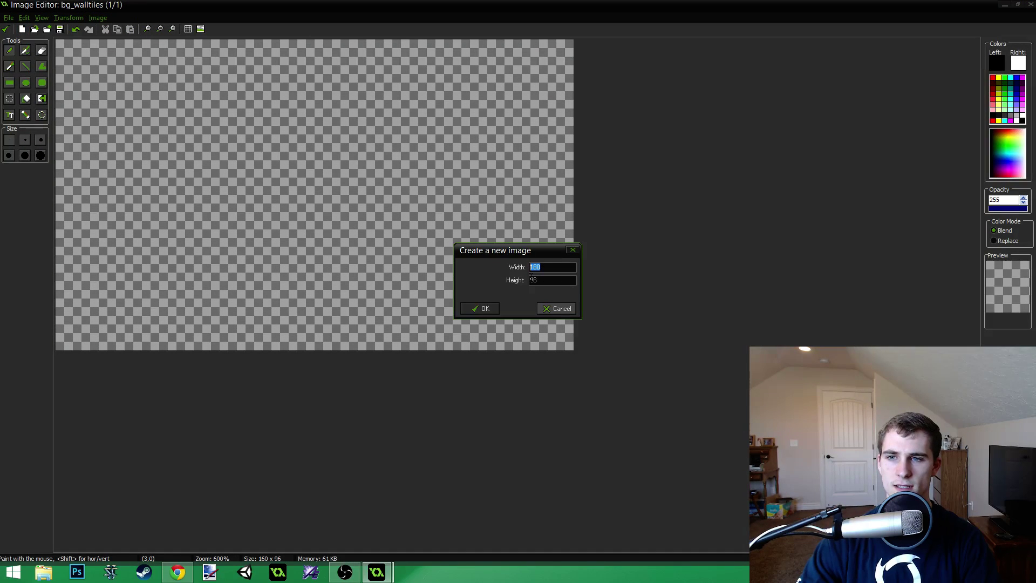
pyautogui.click(494, 311)
pyautogui.scroll(2, 351, 264)
pyautogui.scroll(-1, 351, 264)
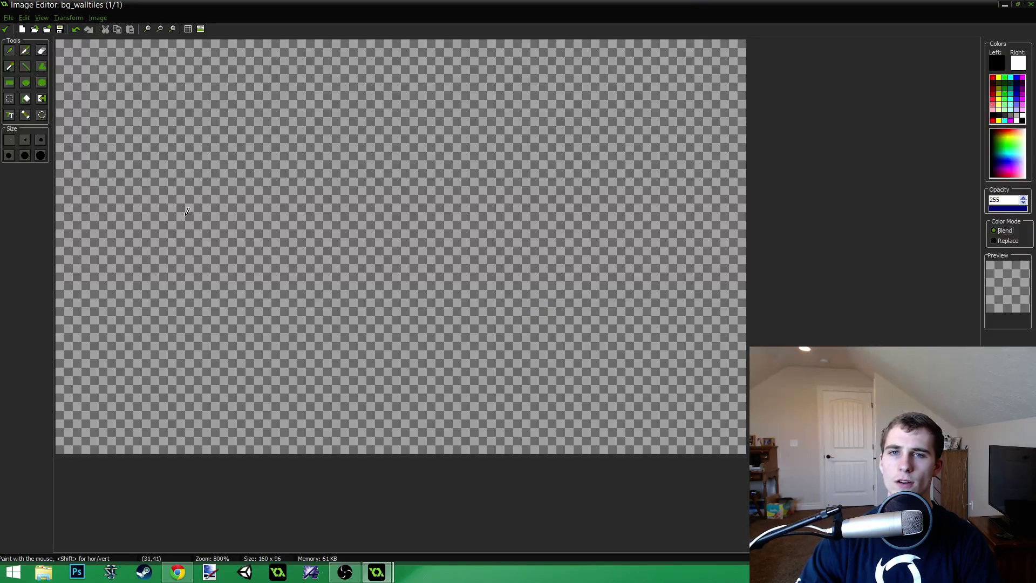
# Draw a white, unfilled square outline about 31 pixels wide in the canvas's upper-left corner.
pyautogui.click(9, 85)
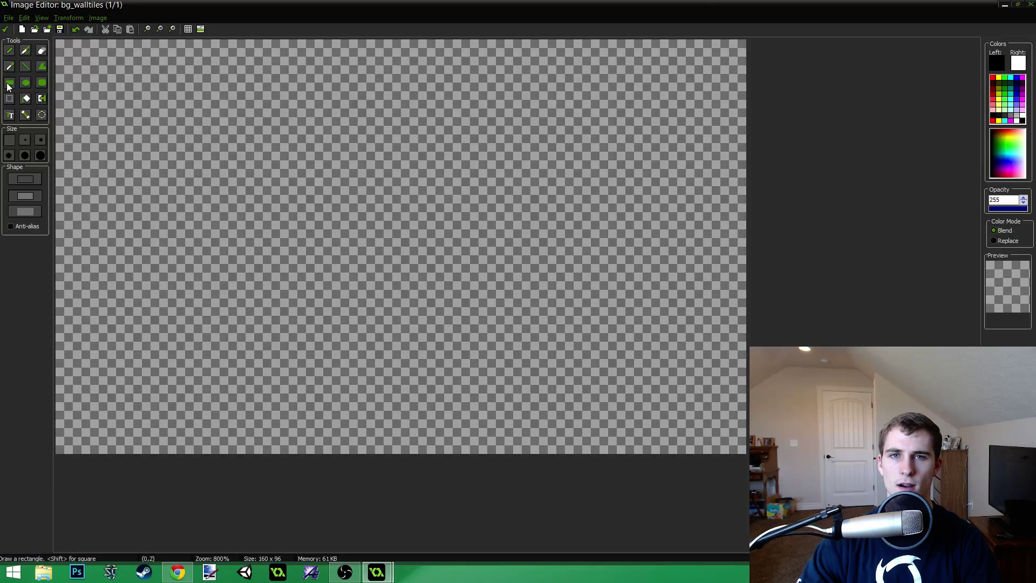
pyautogui.click(28, 186)
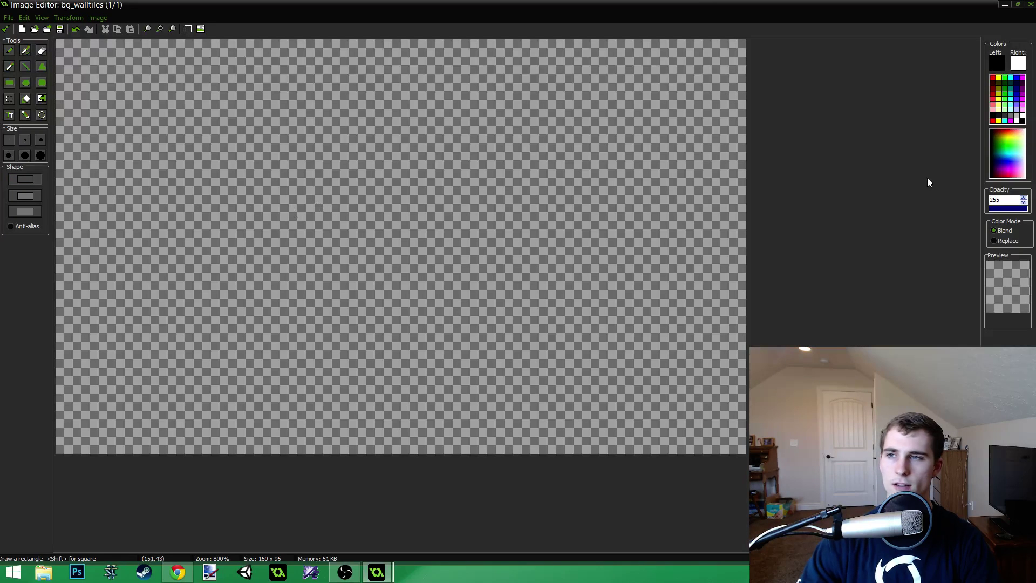
pyautogui.click(1022, 116)
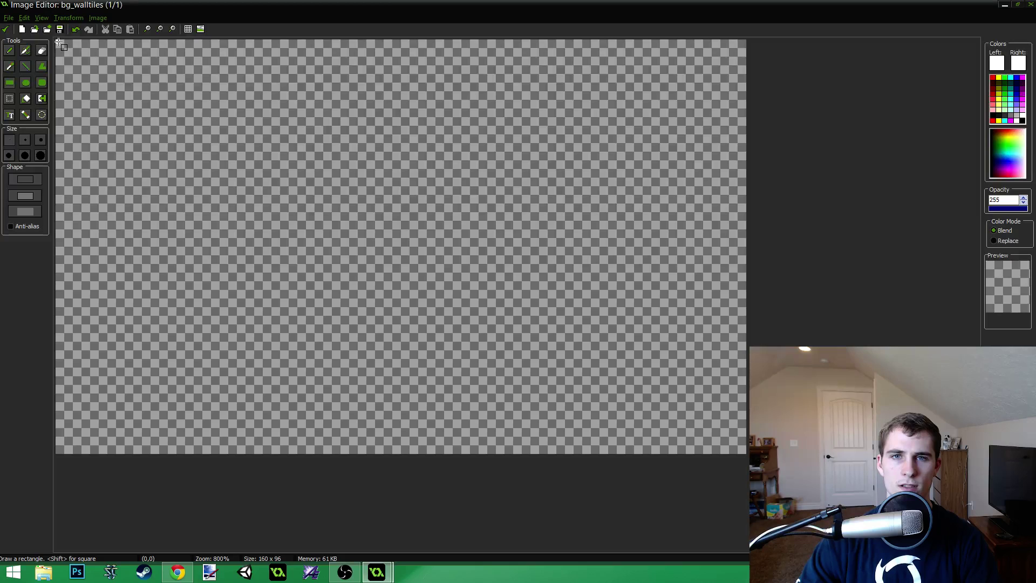
pyautogui.moveTo(58, 42); pyautogui.dragTo(189, 175)
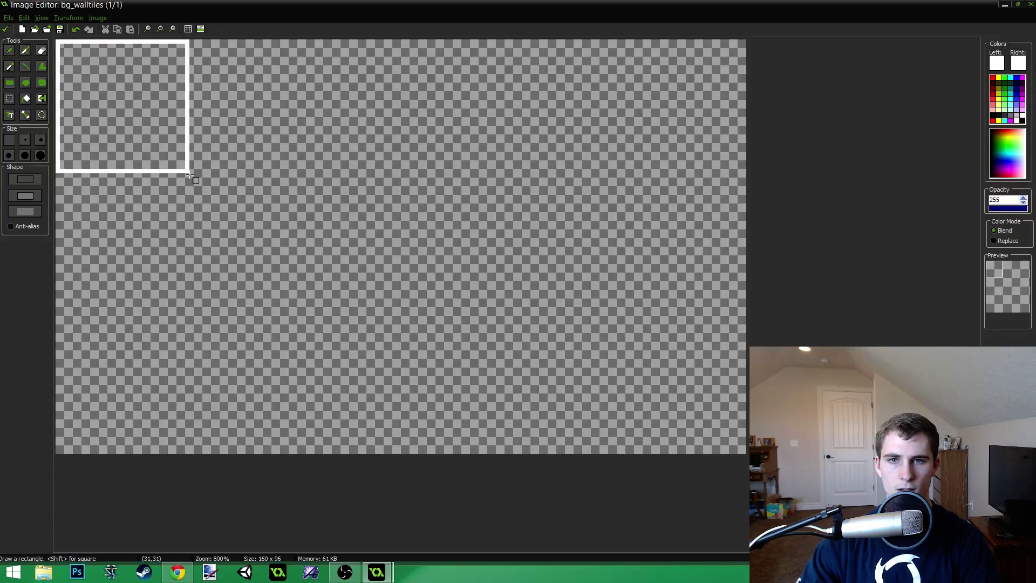
pyautogui.moveTo(190, 175); pyautogui.dragTo(189, 174)
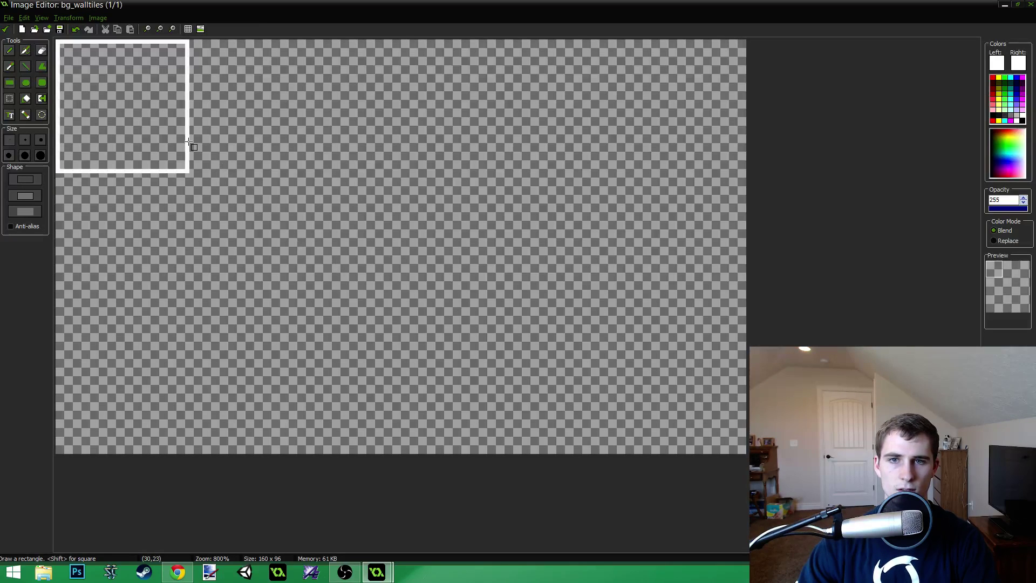
# Try to stack two copies of the white square outline beneath the original, and undo the pasted copies.
pyautogui.press('s')
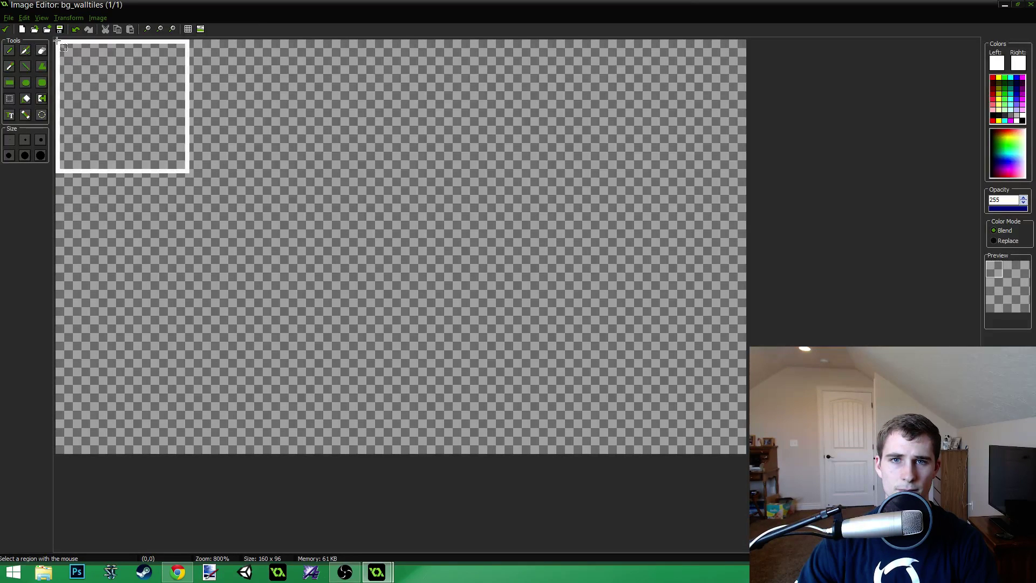
pyautogui.moveTo(56, 40); pyautogui.dragTo(190, 174)
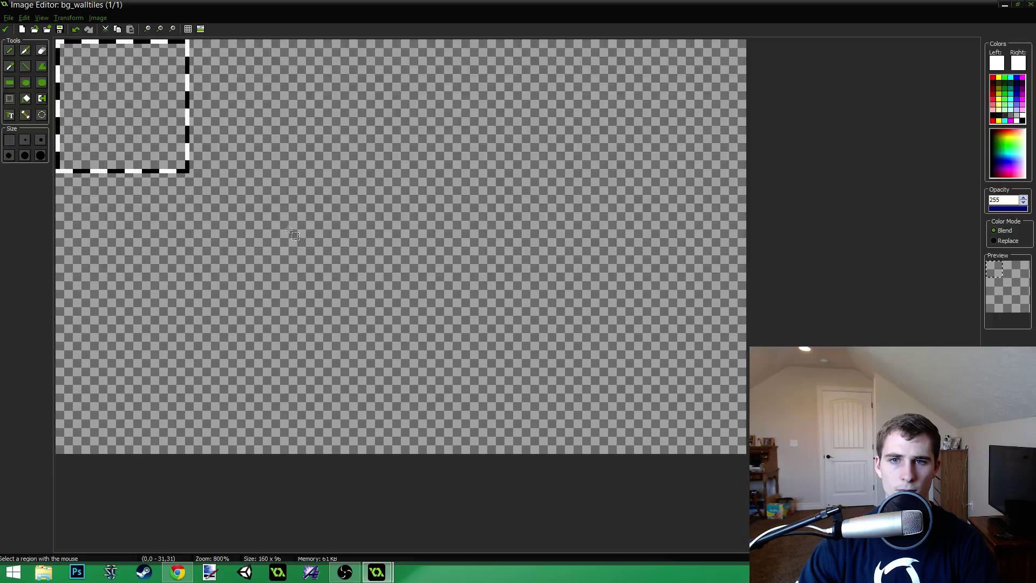
pyautogui.hotkey('ctrl', 'c')
pyautogui.hotkey('ctrl', 'v')
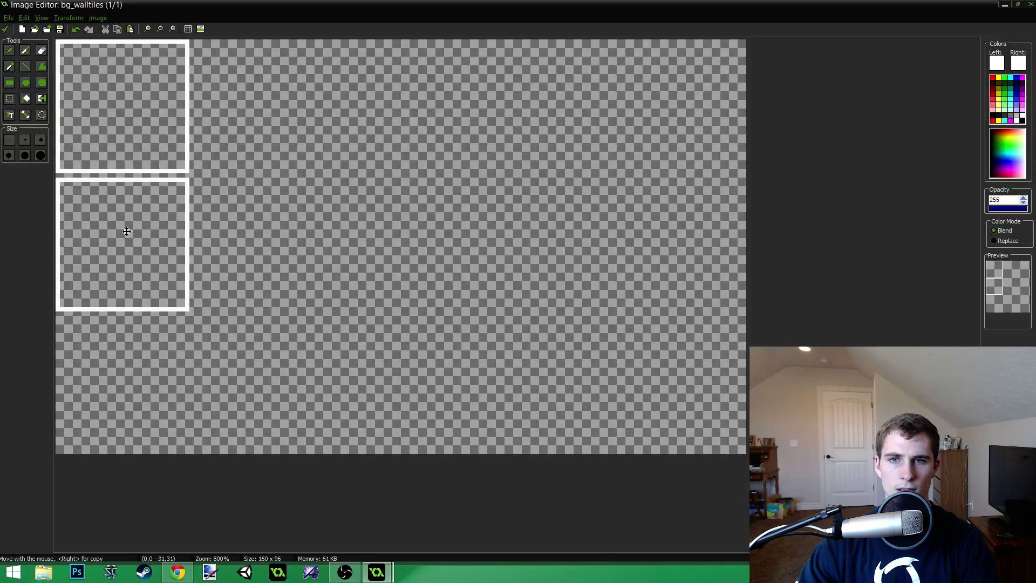
pyautogui.click(126, 226)
pyautogui.hotkey('ctrl', 'v')
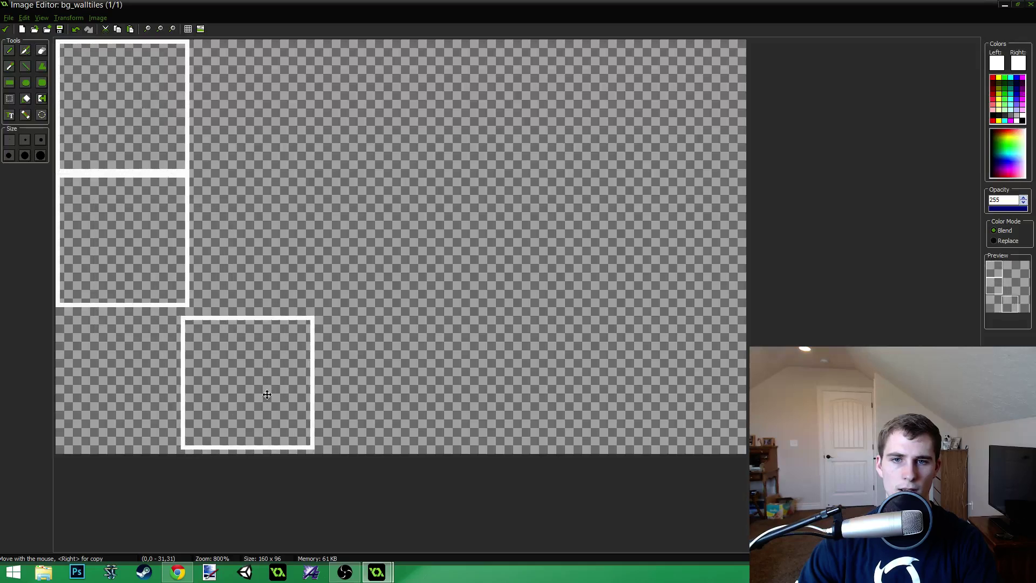
pyautogui.click(145, 376)
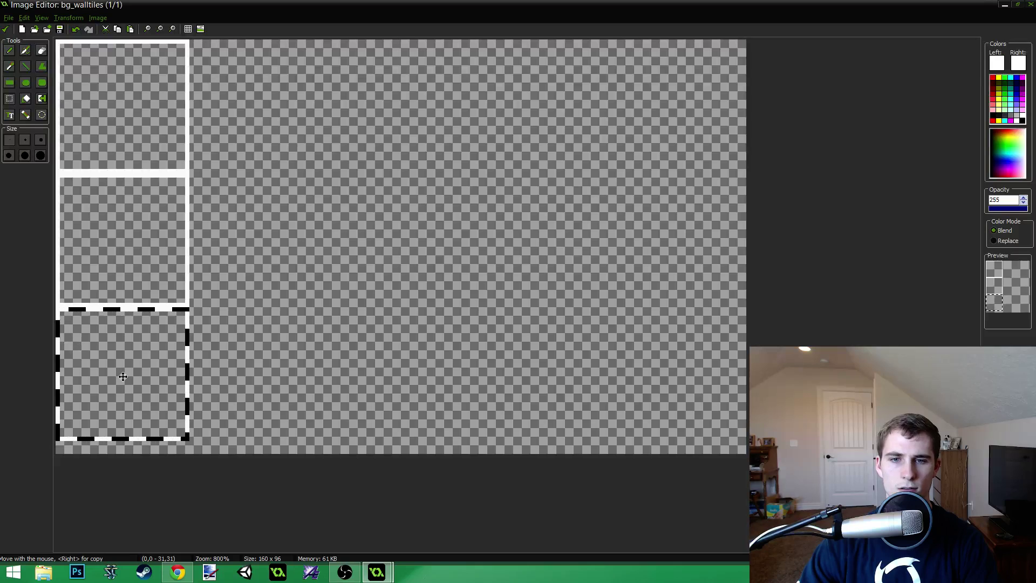
pyautogui.moveTo(123, 376); pyautogui.dragTo(367, 329)
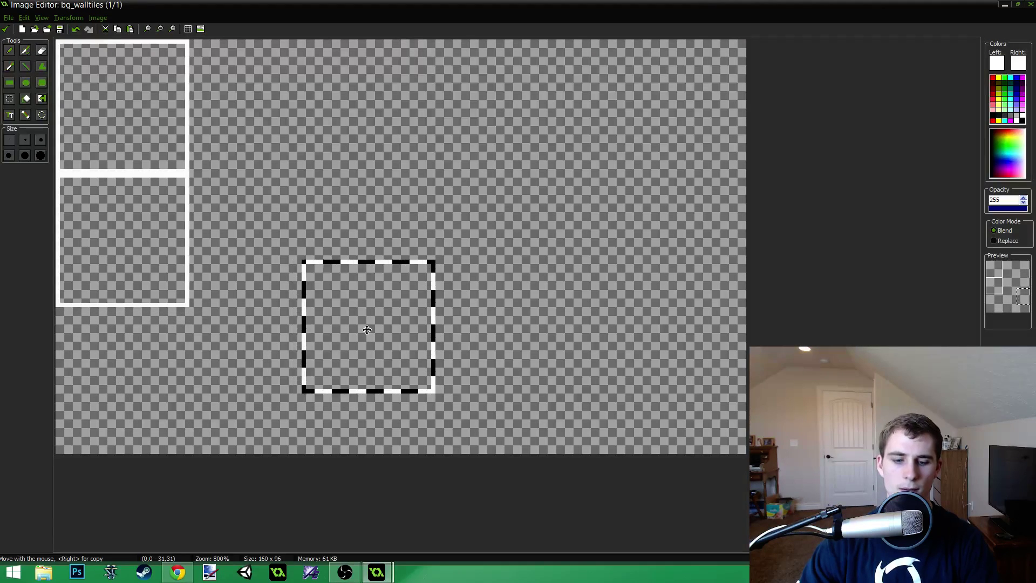
pyautogui.hotkey('ctrl', 'z')
pyautogui.hotkey('ctrl', 'z')
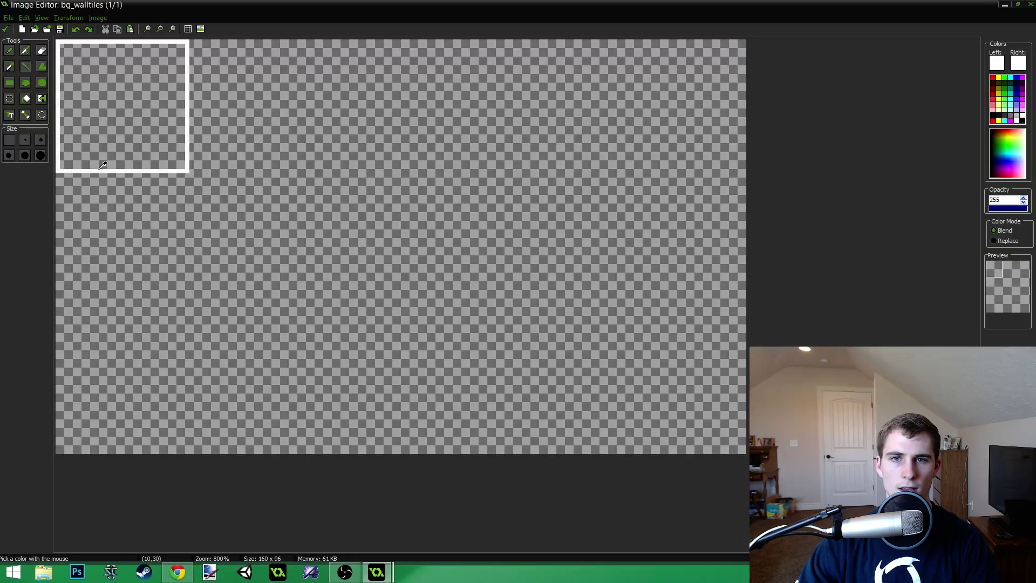
# Extend the white outline to 32 by 32 pixels with new right and bottom lines, erasing the old ones in Replace mode at opacity 0.
pyautogui.press('ctrl')
pyautogui.moveTo(59, 176)
pyautogui.mouseDown()
pyautogui.moveTo(191, 176)
pyautogui.moveTo(193, 44)
pyautogui.mouseUp()
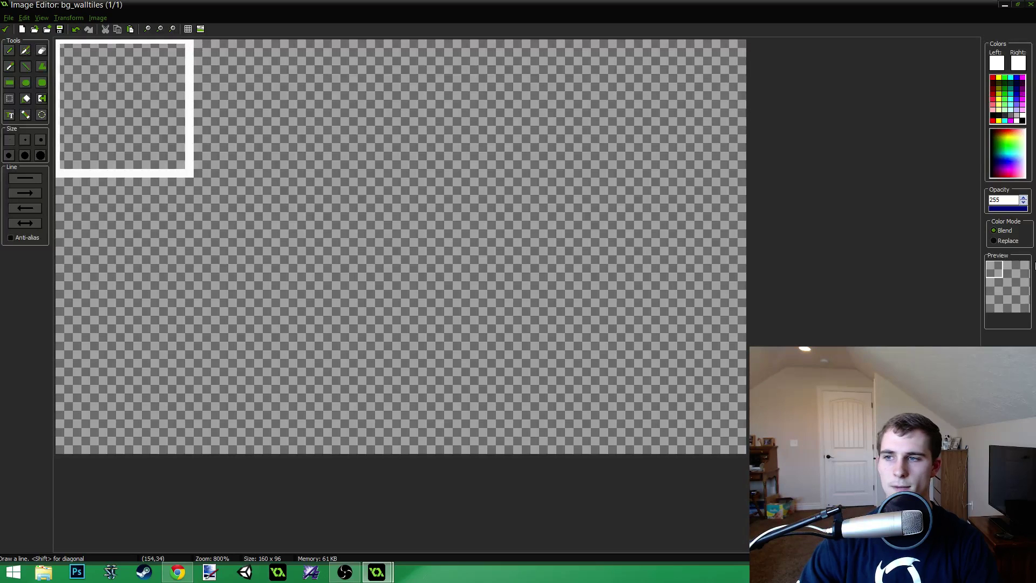
pyautogui.click(994, 241)
pyautogui.click(1021, 120)
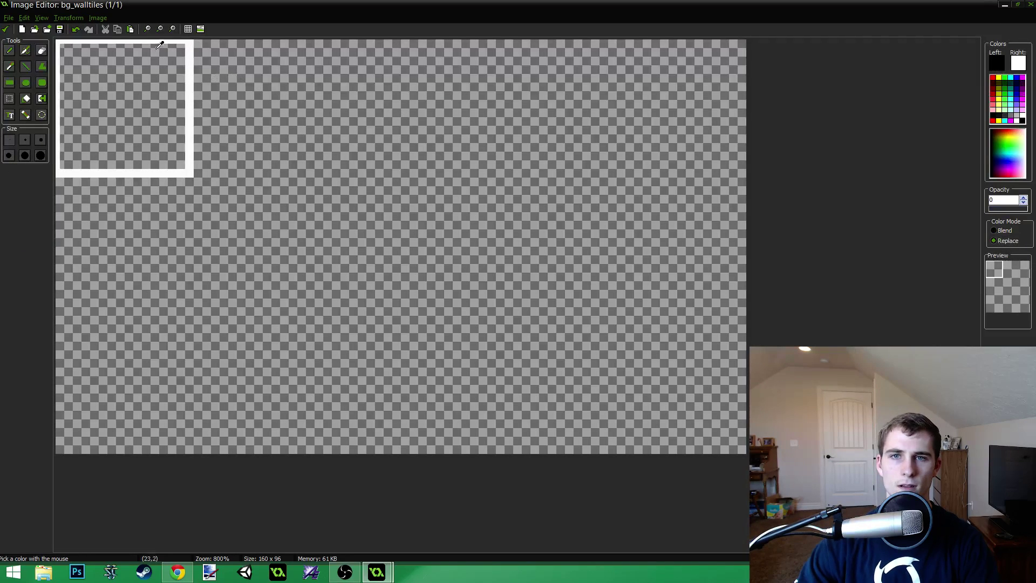
pyautogui.moveTo(188, 45)
pyautogui.mouseDown()
pyautogui.moveTo(189, 164)
pyautogui.moveTo(71, 170)
pyautogui.mouseUp()
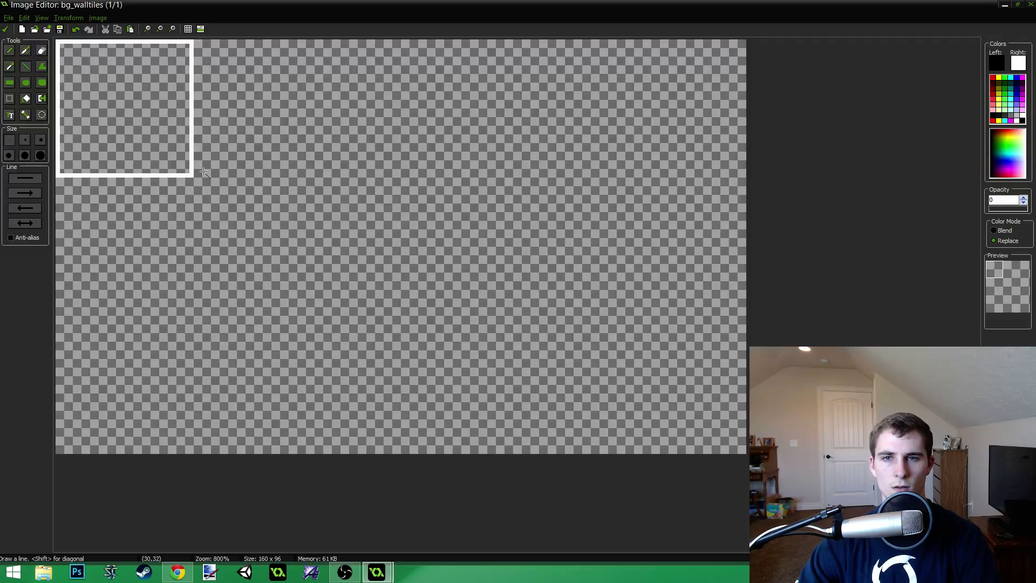
# Select the 32 by 32 white outline and copy it twice straight down to form a column of three squares.
pyautogui.press('s')
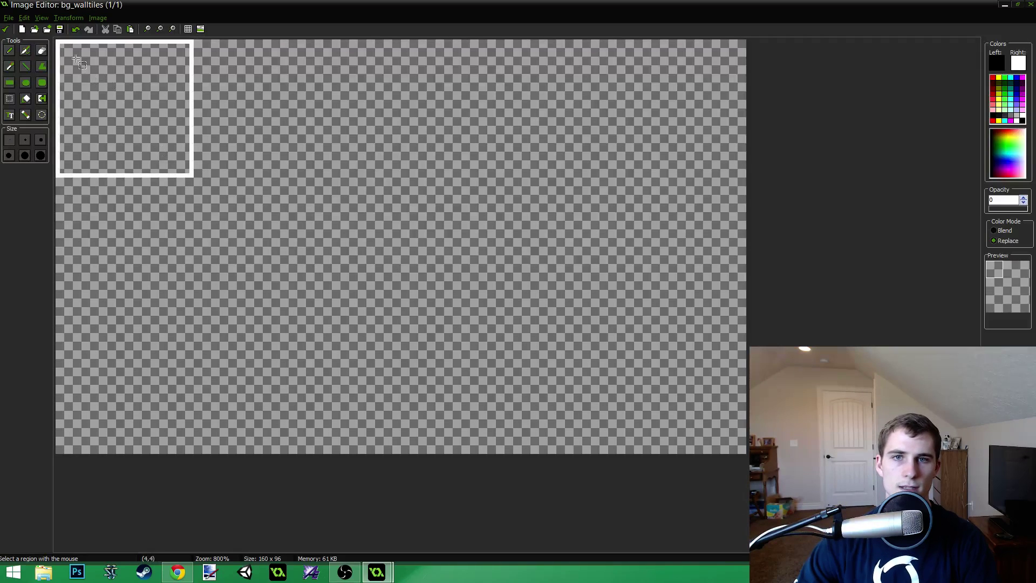
pyautogui.moveTo(57, 41); pyautogui.dragTo(197, 182)
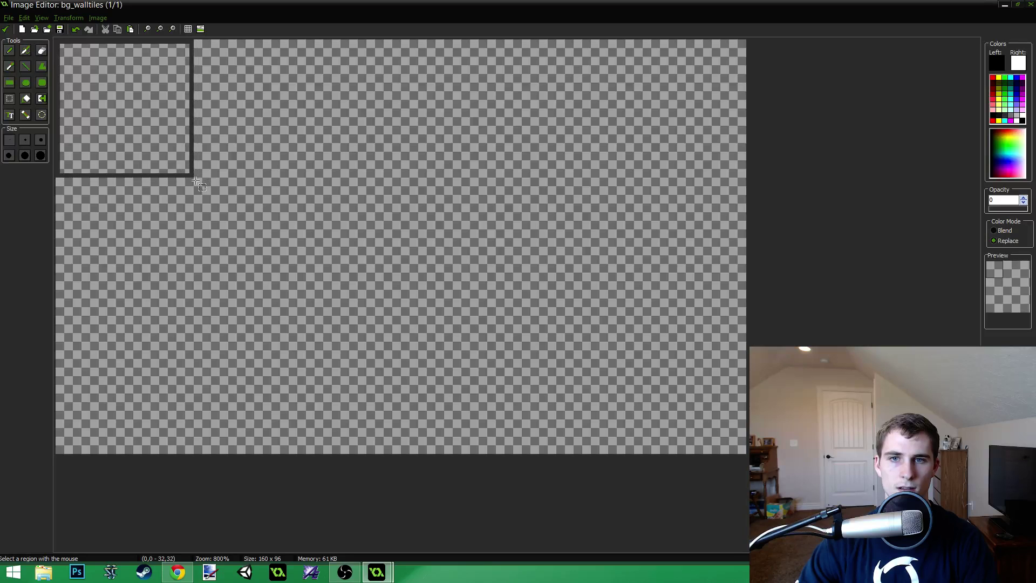
pyautogui.moveTo(152, 119); pyautogui.dragTo(151, 401, button='right')
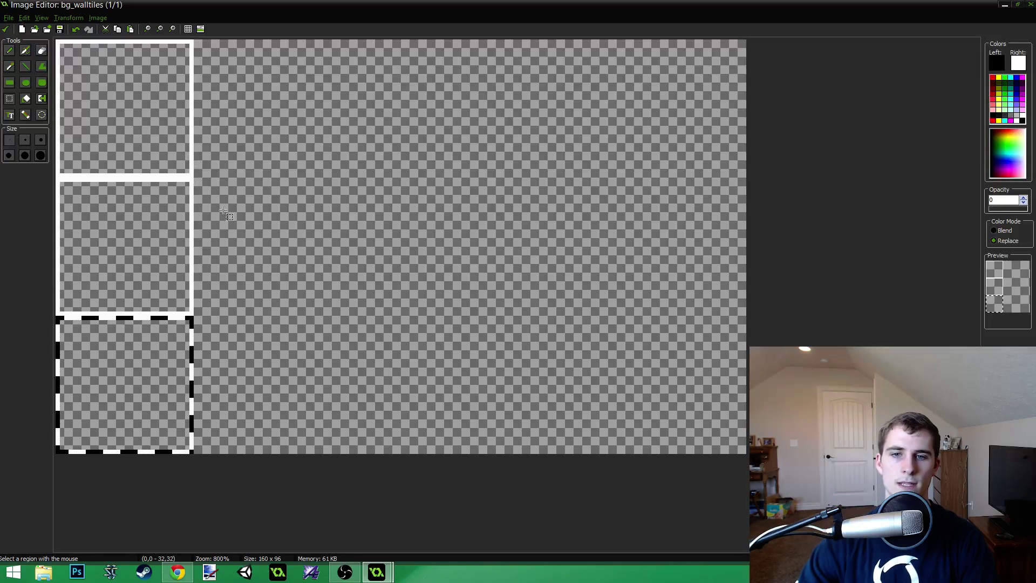
# Try to copy the top white square outline twice along the first row, and undo the copies.
pyautogui.moveTo(57, 41); pyautogui.dragTo(192, 175)
pyautogui.moveTo(135, 117)
pyautogui.mouseDown(button='right')
pyautogui.moveTo(247, 128)
pyautogui.moveTo(270, 117)
pyautogui.mouseUp(button='right')
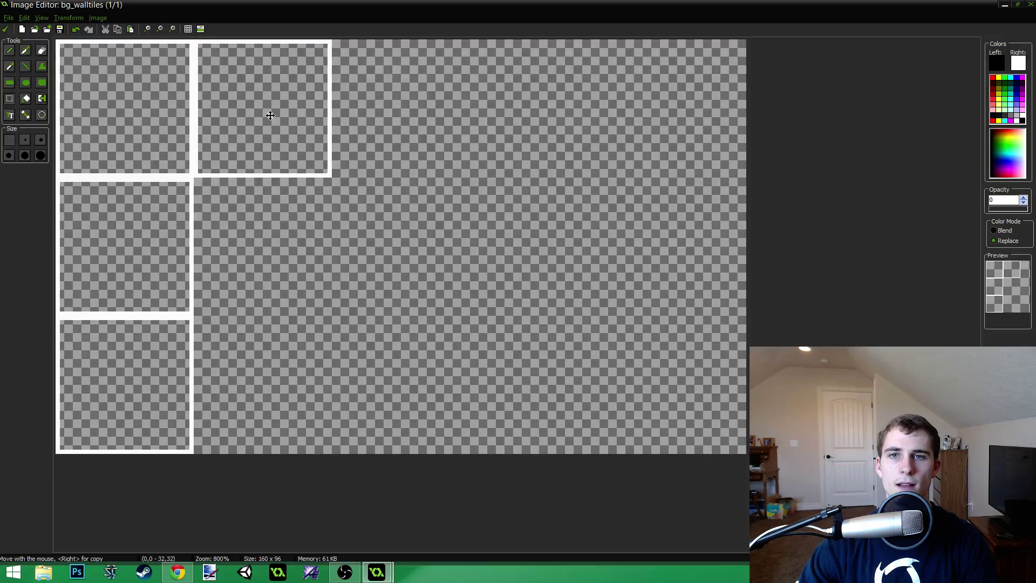
pyautogui.moveTo(57, 40); pyautogui.dragTo(192, 175)
pyautogui.moveTo(162, 121); pyautogui.dragTo(426, 140, button='right')
pyautogui.hotkey('ctrl', 'z')
pyautogui.hotkey('ctrl', 'z')
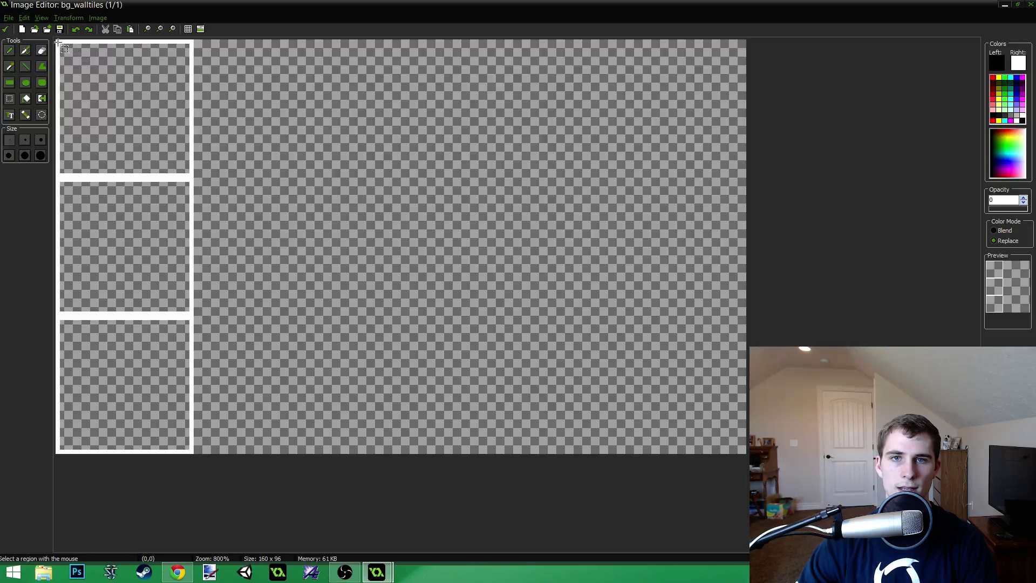
# Select the whole column of three white squares and copy it twice sideways to form a three-by-three grid.
pyautogui.moveTo(57, 41); pyautogui.dragTo(197, 467)
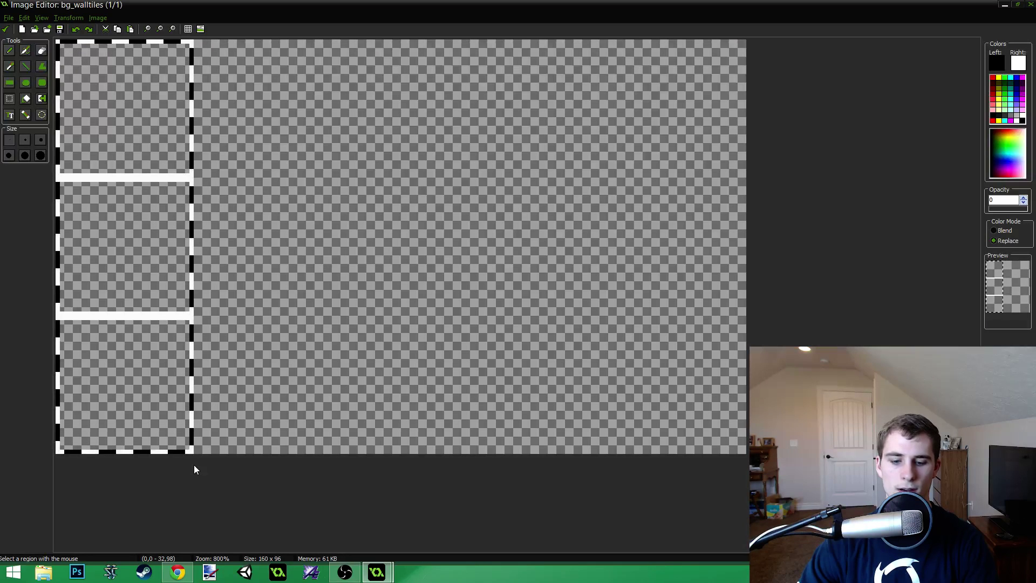
pyautogui.moveTo(115, 287); pyautogui.dragTo(252, 291, button='right')
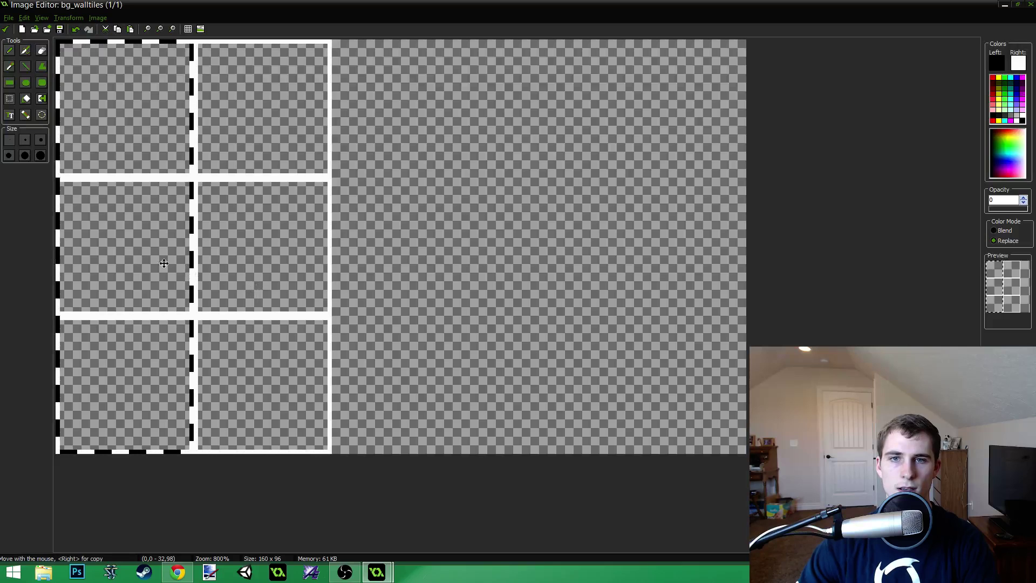
pyautogui.moveTo(117, 259); pyautogui.dragTo(394, 258, button='right')
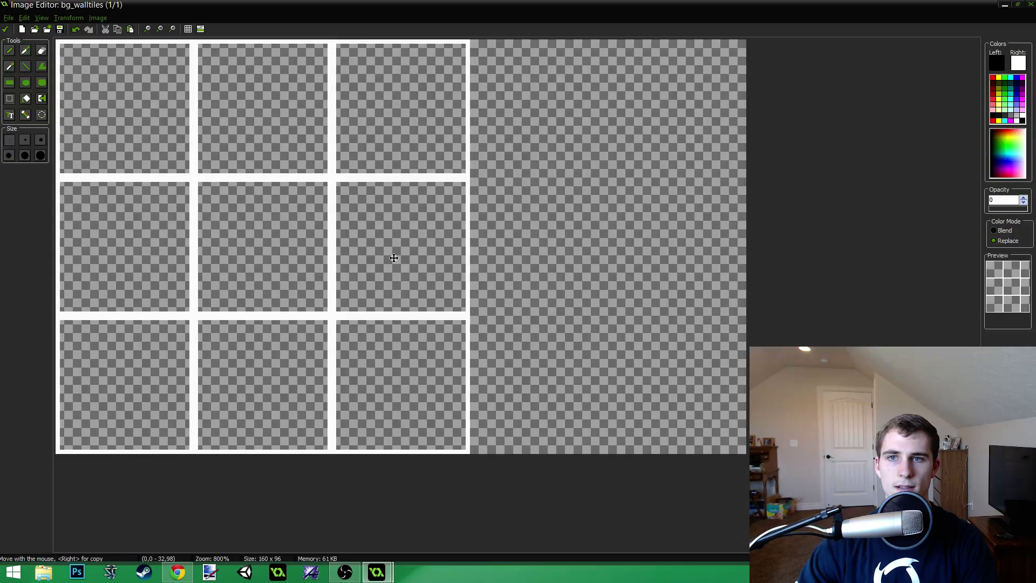
pyautogui.click(583, 256)
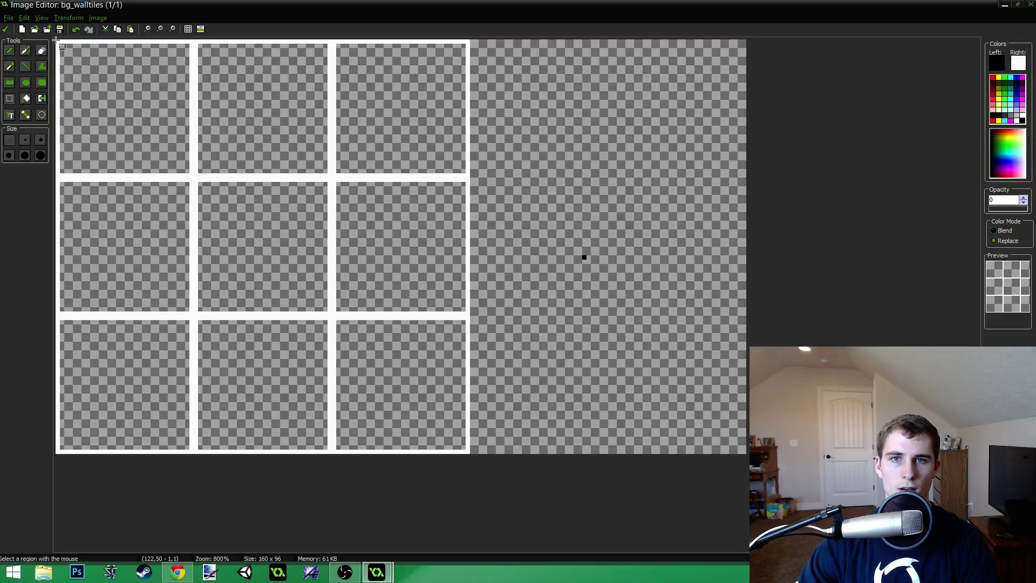
# Copy the 64 by 64 pixel block of four squares and paste it as the fourth and fifth columns of the upper two rows.
pyautogui.moveTo(56, 41); pyautogui.dragTo(331, 316)
pyautogui.hotkey('ctrl', 'c')
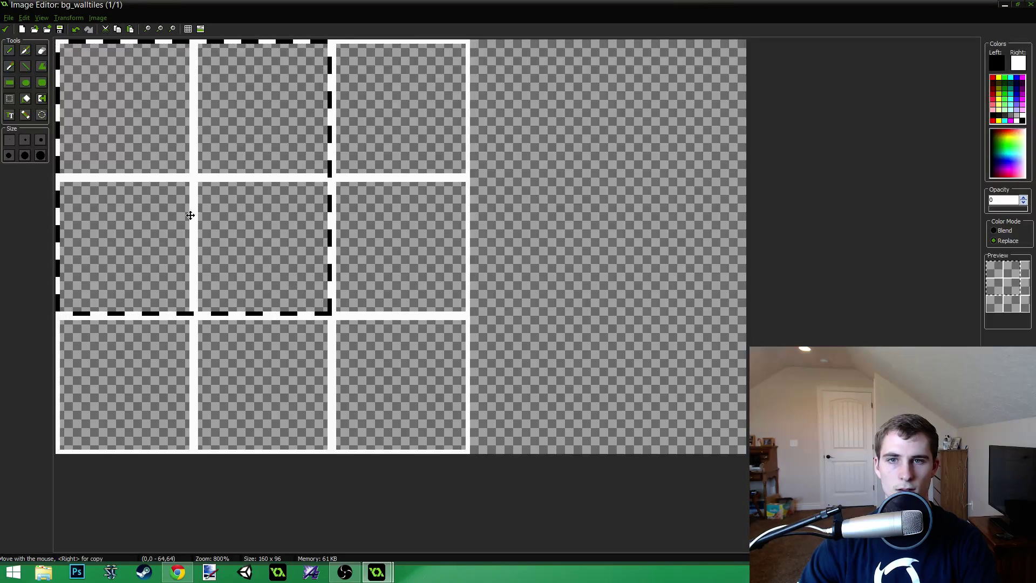
pyautogui.hotkey('ctrl', 'v')
pyautogui.click(567, 218)
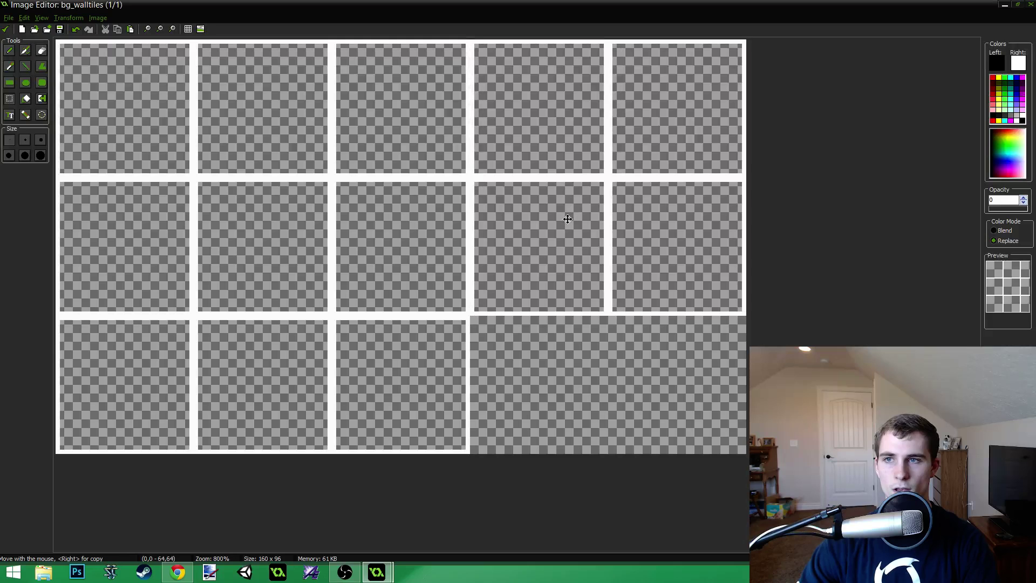
# Set up the Rectangle tool with medium gray and an opacity of 255 for drawing in the first tile.
pyautogui.click(9, 50)
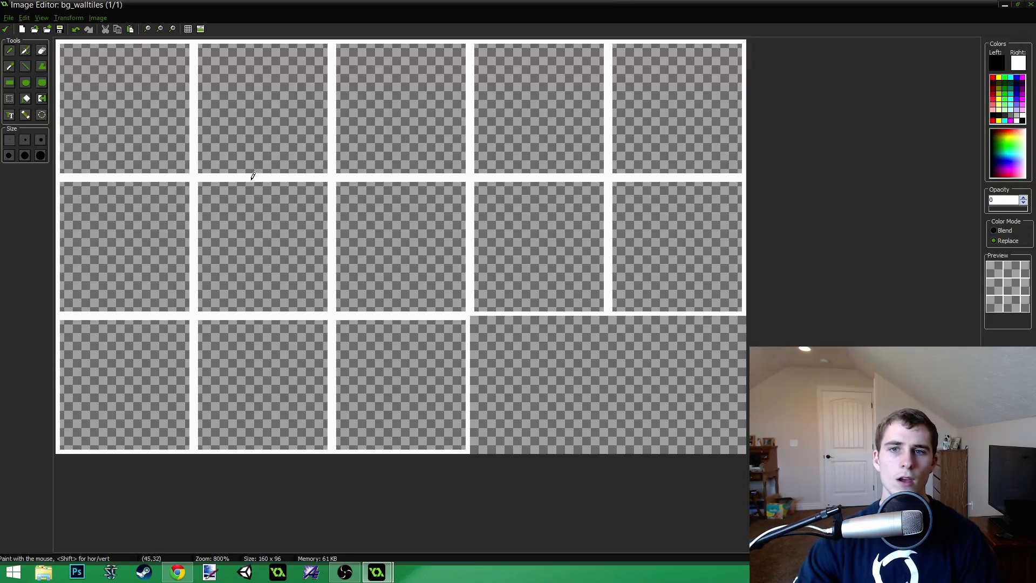
pyautogui.scroll(4, 137, 176)
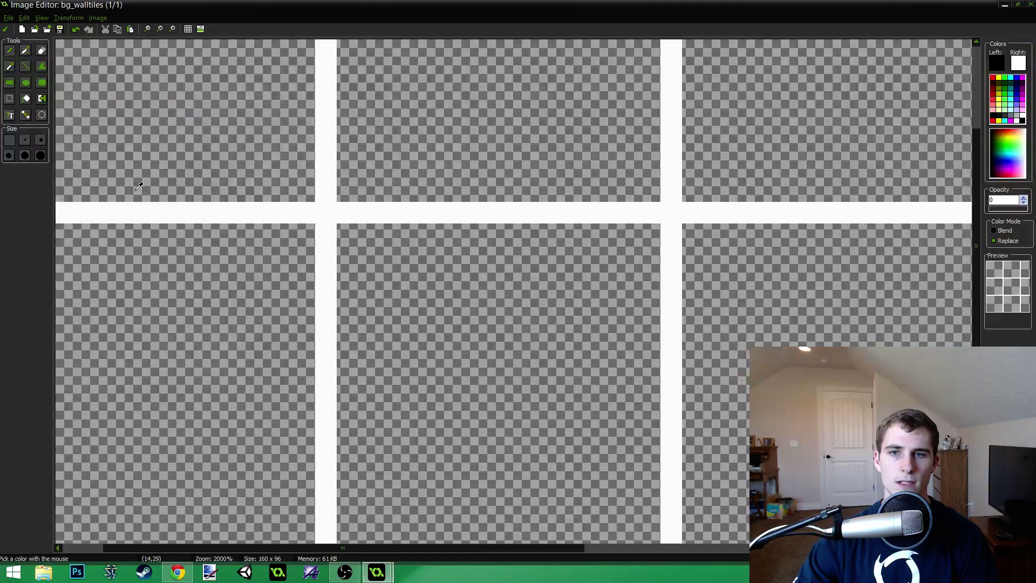
pyautogui.moveTo(501, 551); pyautogui.dragTo(277, 548)
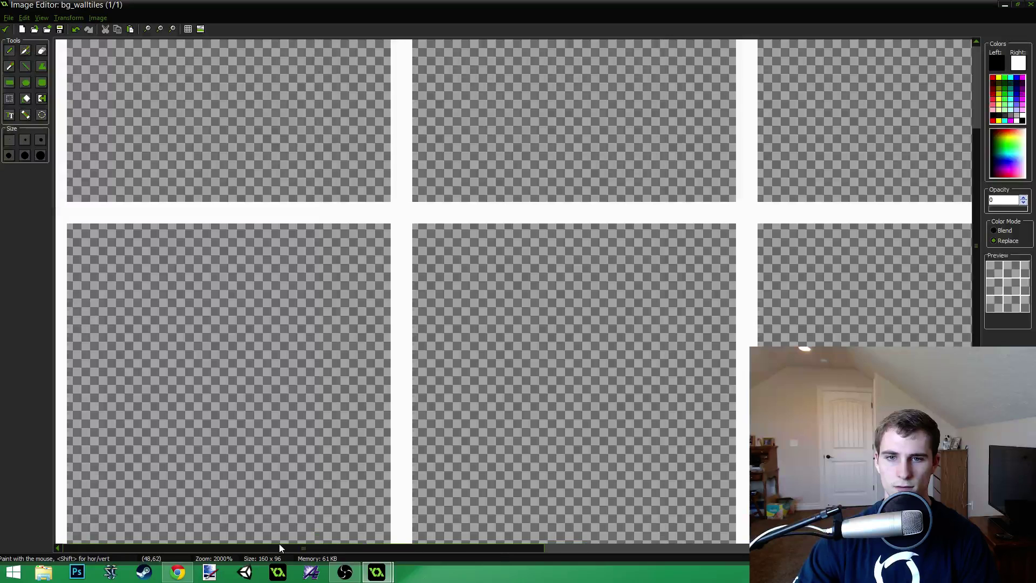
pyautogui.moveTo(975, 318); pyautogui.dragTo(979, 89)
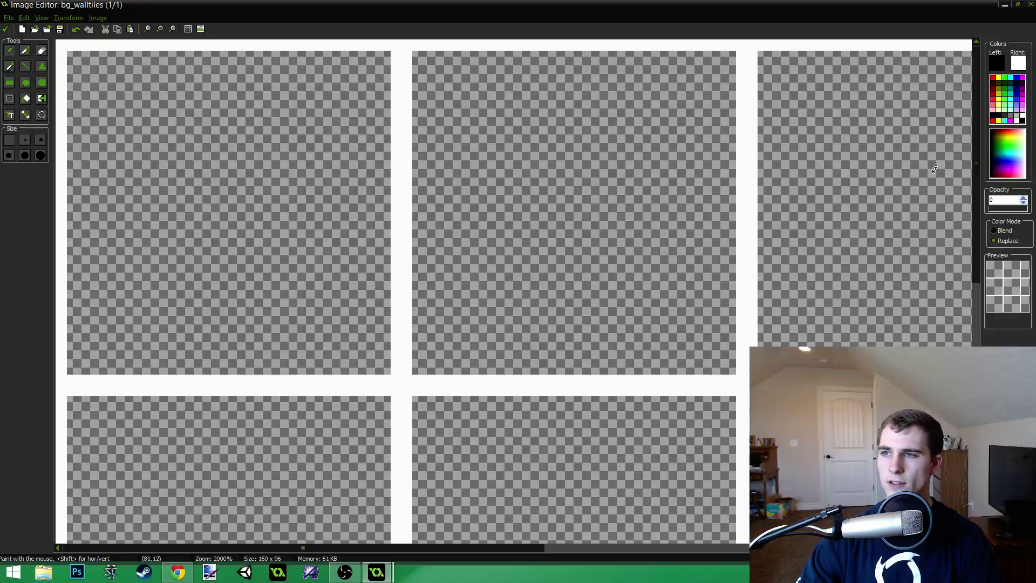
pyautogui.click(1014, 111)
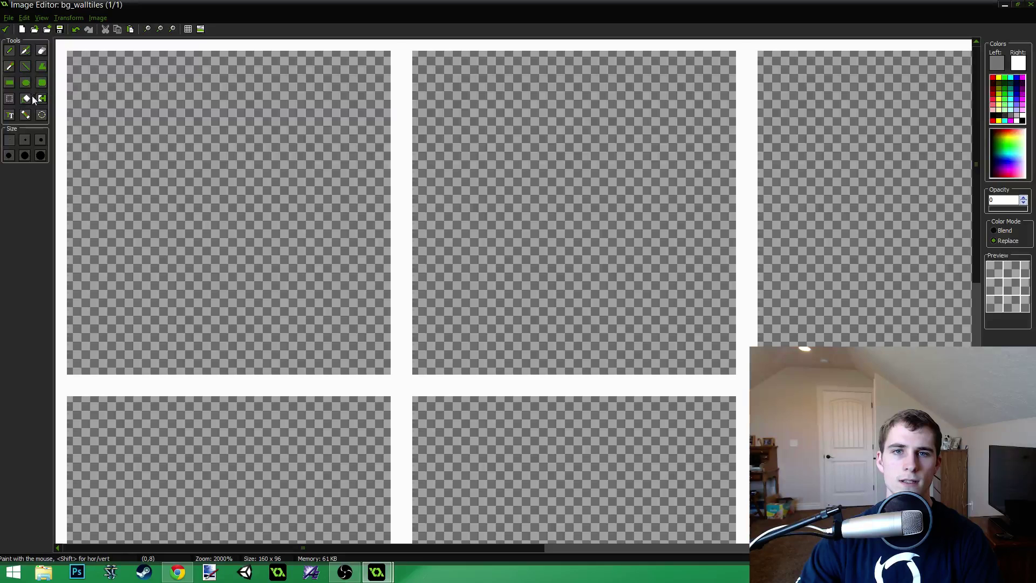
pyautogui.click(12, 82)
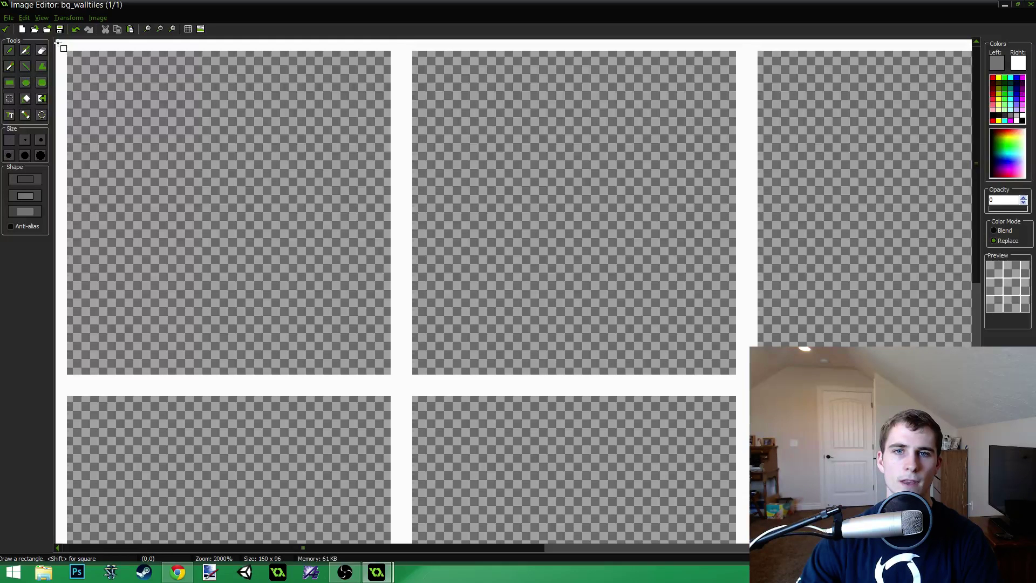
pyautogui.moveTo(65, 50); pyautogui.dragTo(111, 71)
pyautogui.hotkey('ctrl', 'z')
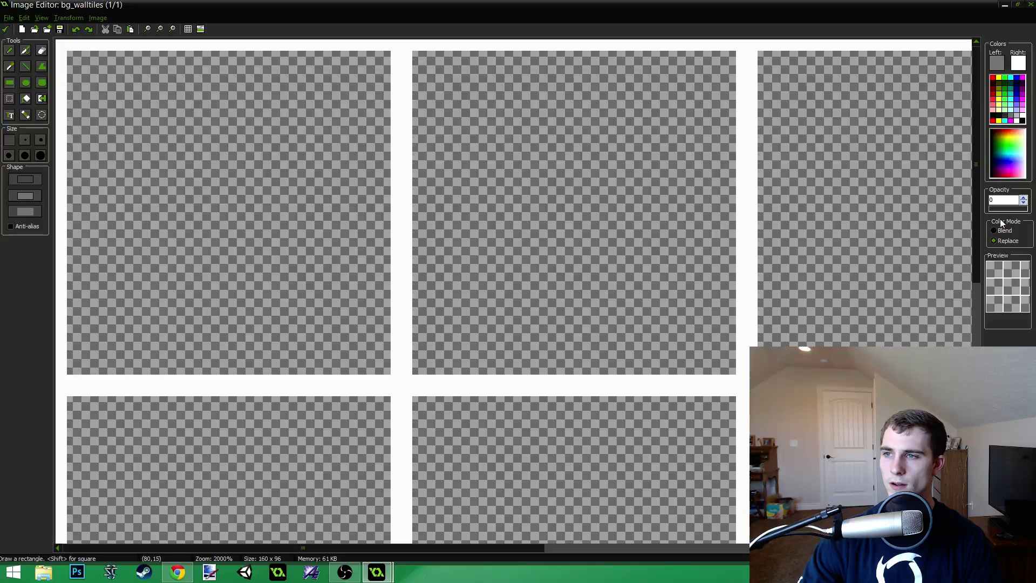
pyautogui.moveTo(1001, 208); pyautogui.dragTo(1031, 208)
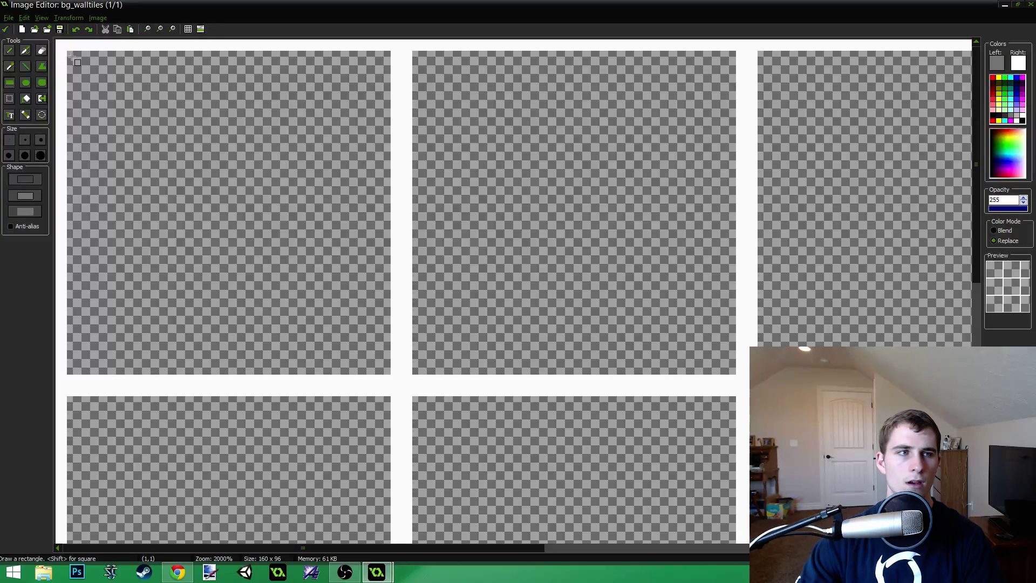
# Draw a gray rectangle about 30 by 10 pixels along the inside top of the first tile and flood-fill it.
pyautogui.moveTo(73, 57); pyautogui.dragTo(395, 165)
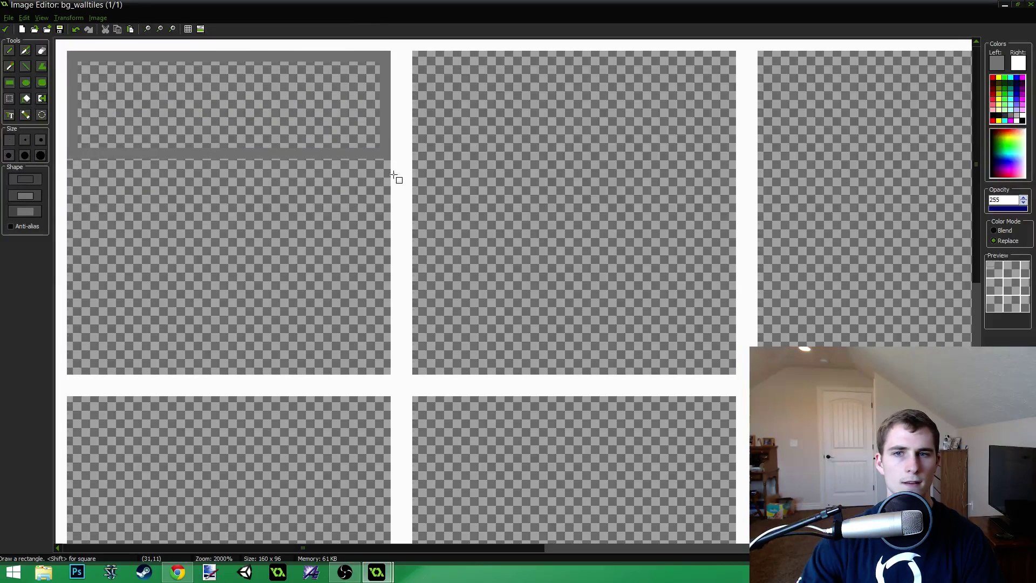
pyautogui.moveTo(394, 176)
pyautogui.mouseDown()
pyautogui.moveTo(395, 225)
pyautogui.moveTo(395, 145)
pyautogui.moveTo(393, 167)
pyautogui.mouseUp()
pyautogui.press('f')
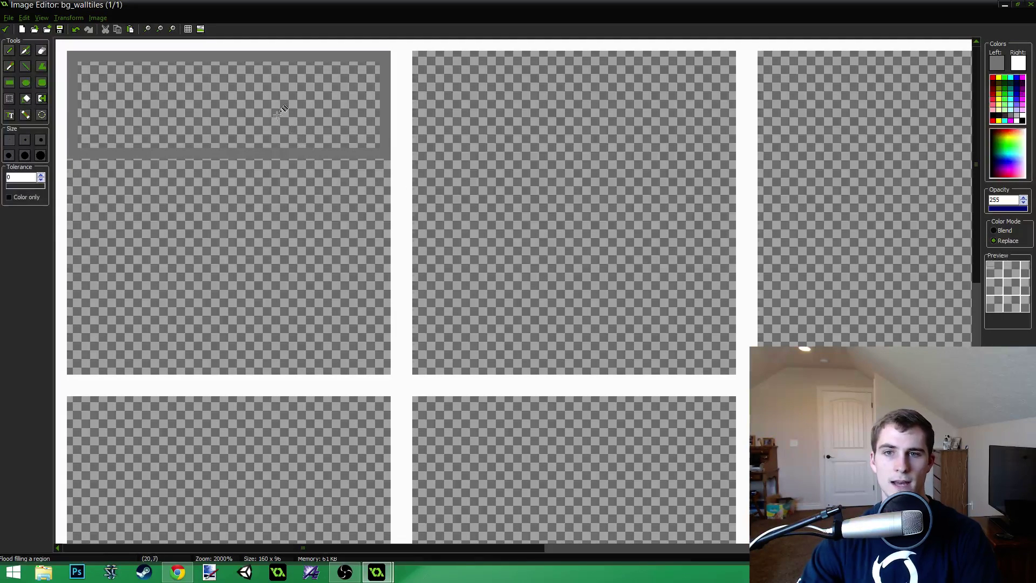
pyautogui.click(308, 121)
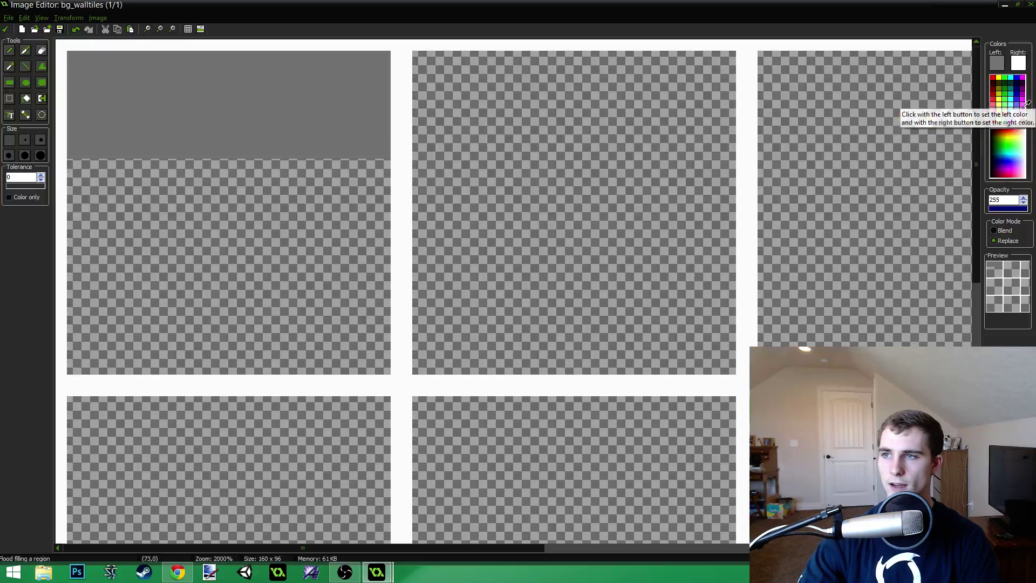
# Flood-fill the remaining empty area of the first tile with dark gray.
pyautogui.click(1005, 111)
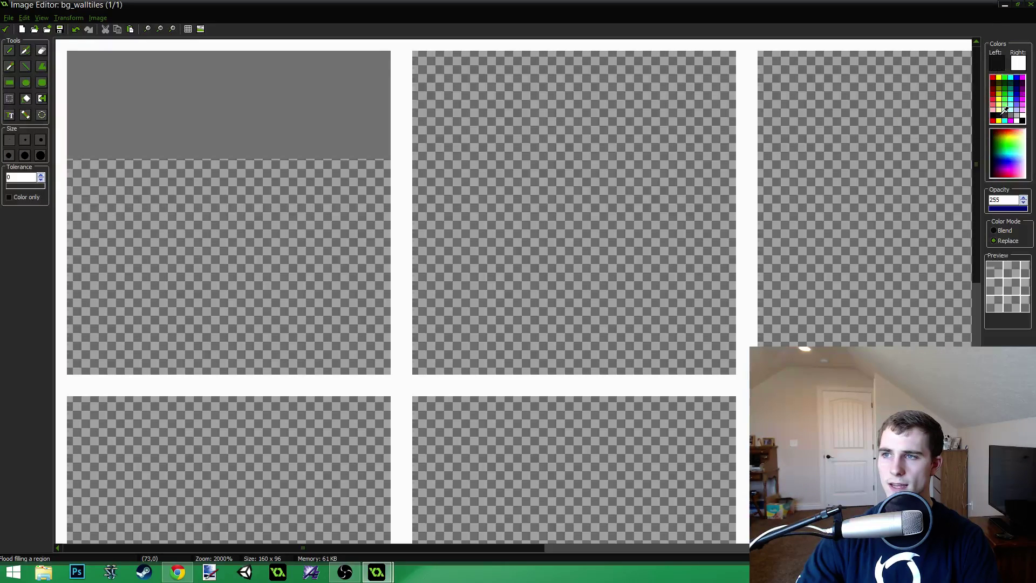
pyautogui.click(1008, 113)
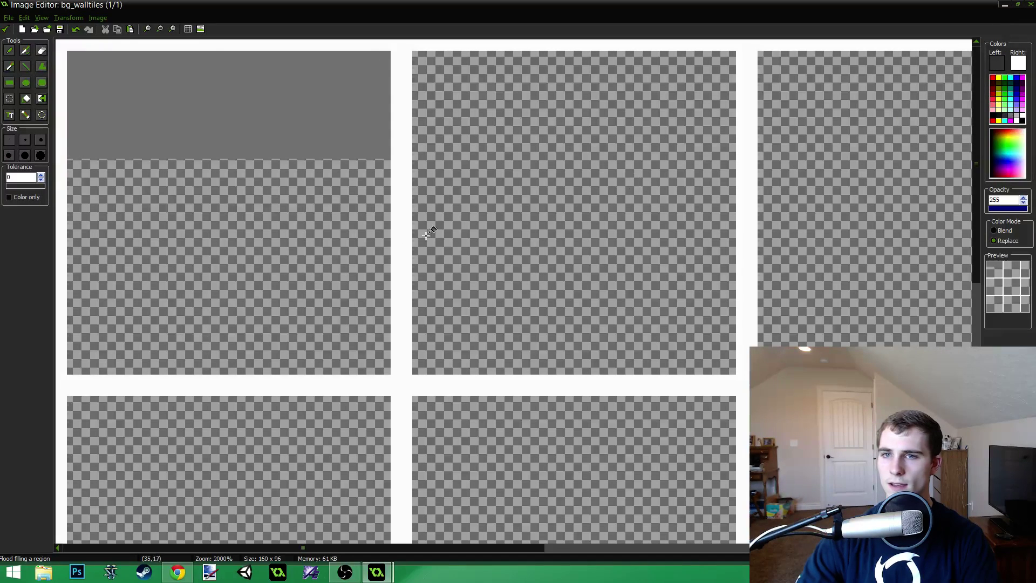
pyautogui.click(358, 254)
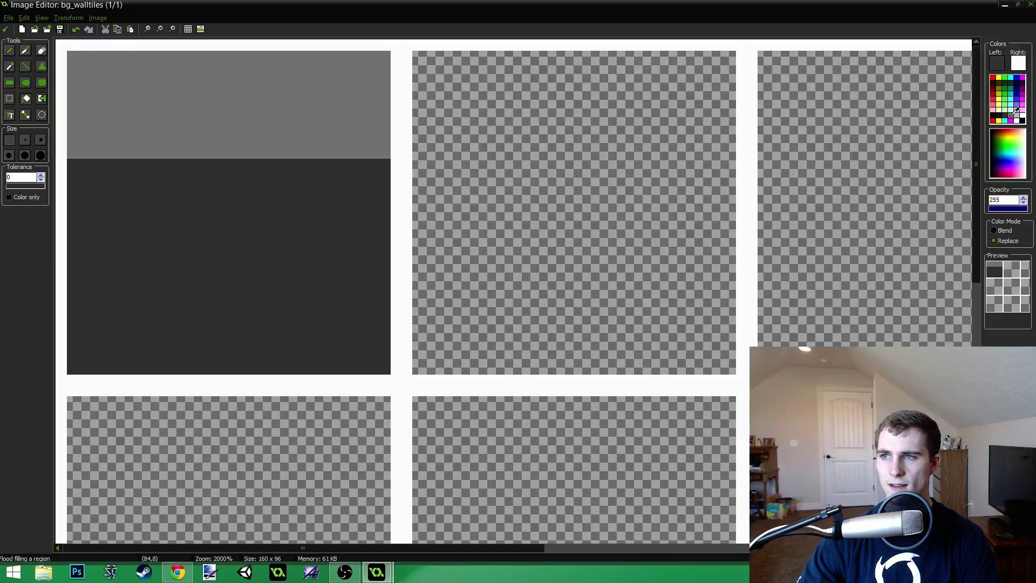
# Draw a medium gray rectangle outline about 11 pixels wide down the first tile's left side, reaching one pixel onto the guide line below.
pyautogui.click(1016, 111)
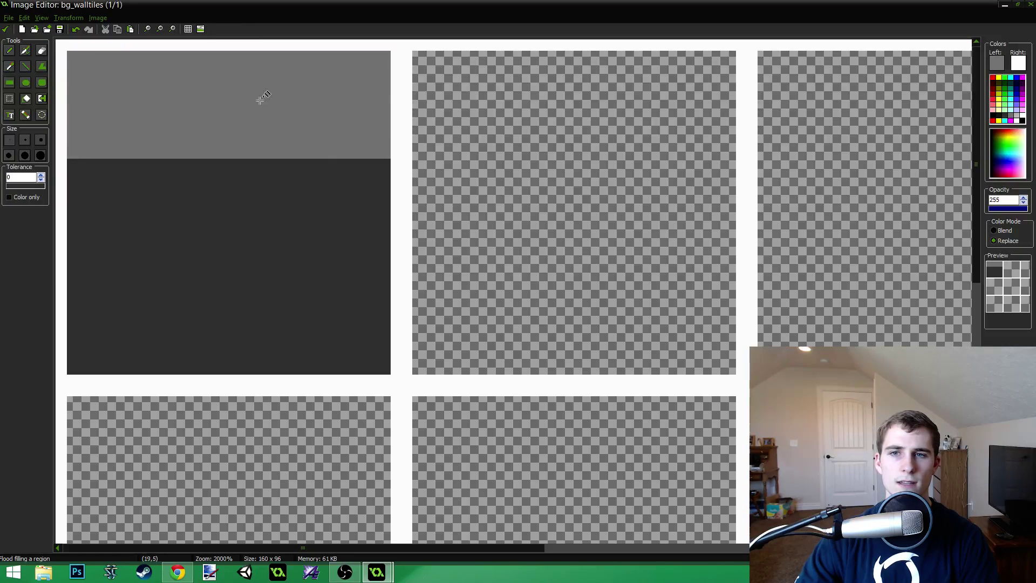
pyautogui.click(25, 66)
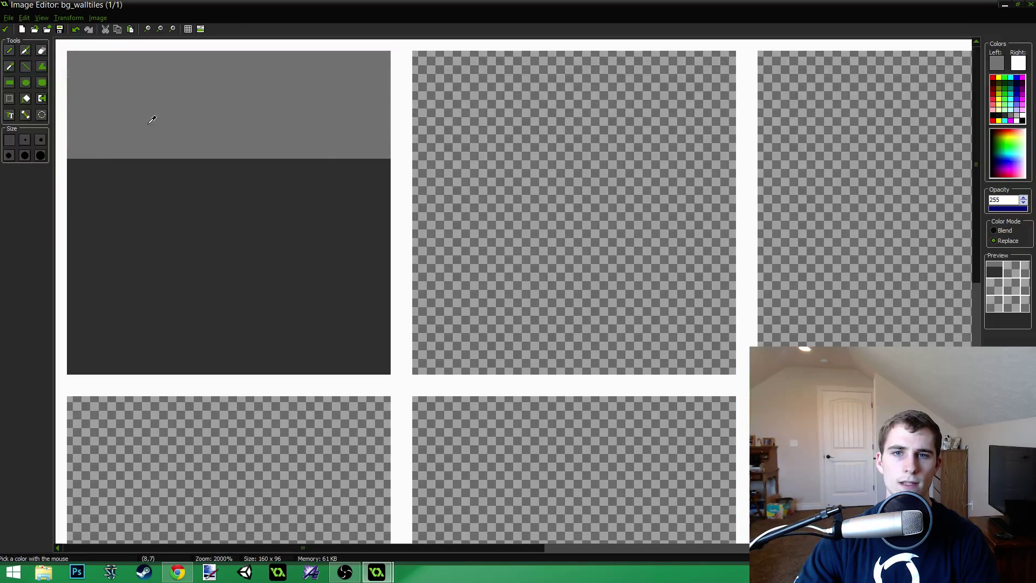
pyautogui.click(11, 84)
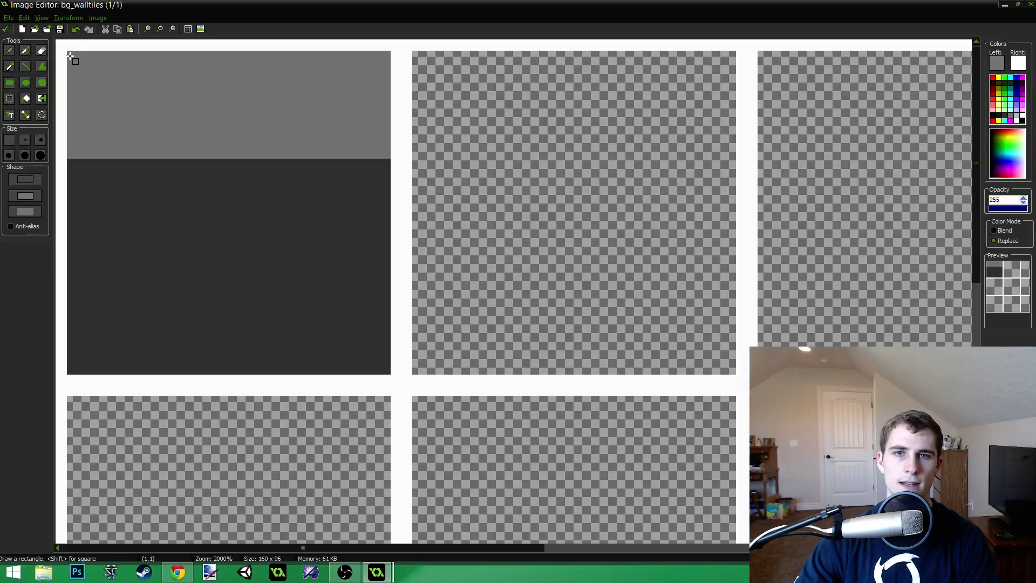
pyautogui.moveTo(72, 165); pyautogui.dragTo(186, 374)
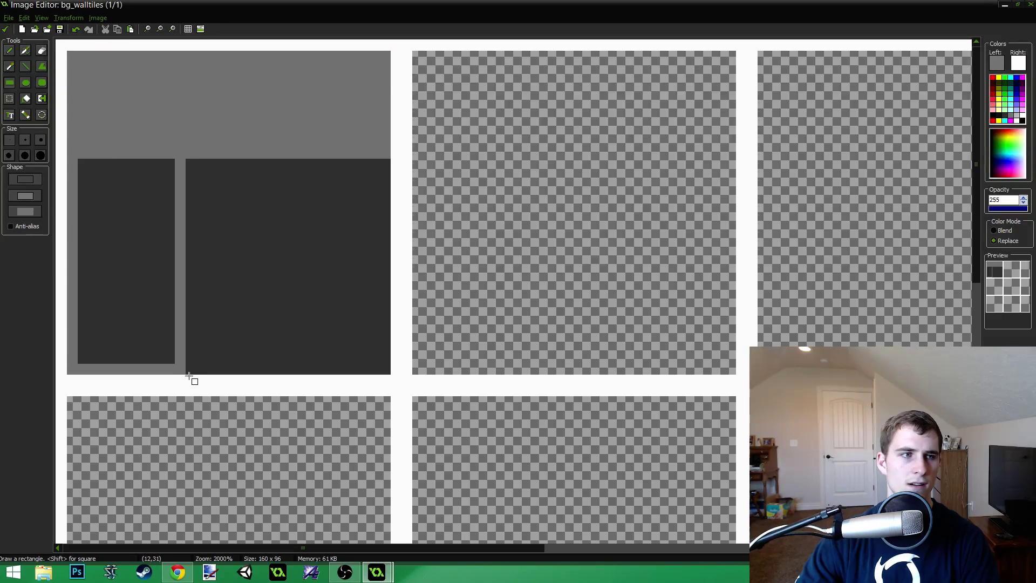
pyautogui.moveTo(188, 380); pyautogui.dragTo(188, 386)
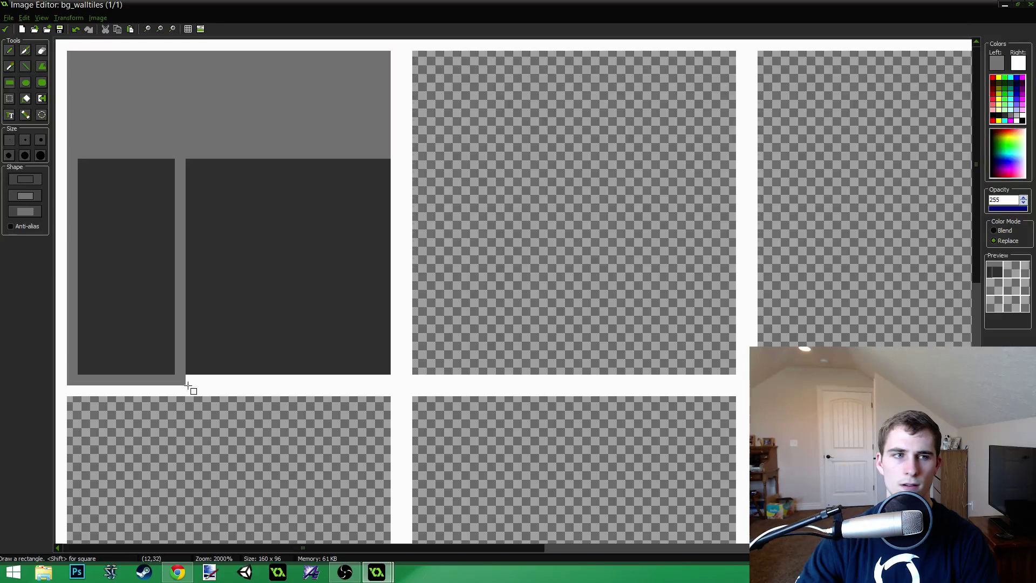
pyautogui.moveTo(188, 385); pyautogui.dragTo(188, 385)
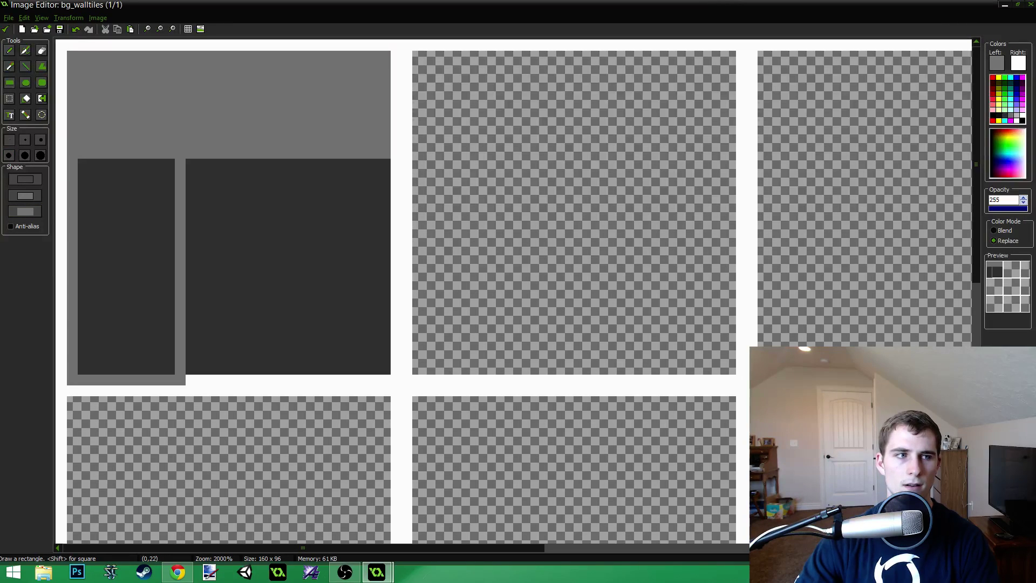
# Extend the first tile's dark and medium gray one pixel over its bottom and right guide lines, and flood-fill the left strip with medium gray.
pyautogui.click(9, 51)
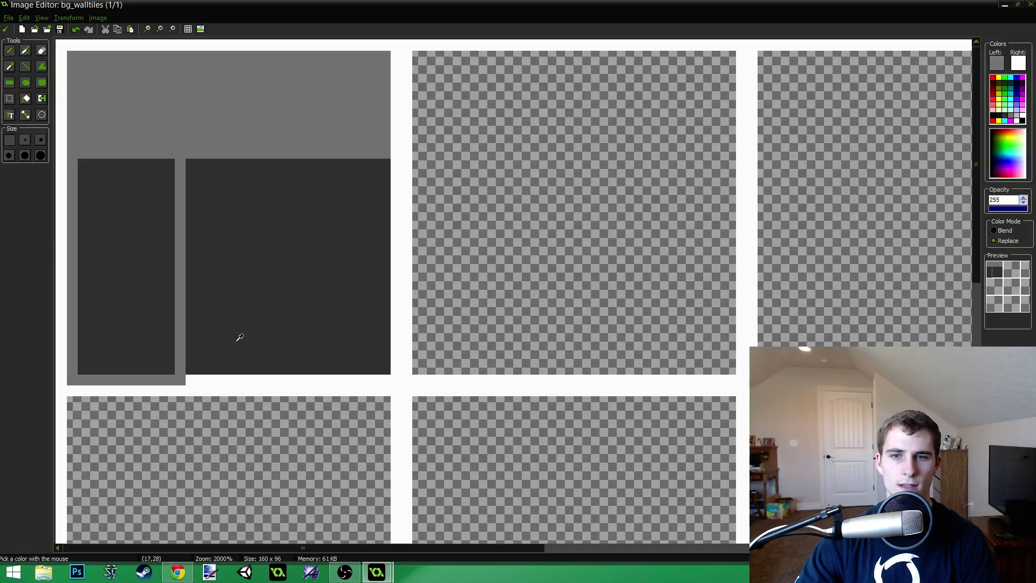
pyautogui.keyDown('ctrl'); pyautogui.click(238, 337); pyautogui.keyUp('ctrl')
pyautogui.moveTo(193, 378)
pyautogui.mouseDown()
pyautogui.moveTo(387, 375)
pyautogui.moveTo(396, 62)
pyautogui.moveTo(397, 104)
pyautogui.mouseUp()
pyautogui.keyDown('ctrl'); pyautogui.click(380, 139); pyautogui.keyUp('ctrl')
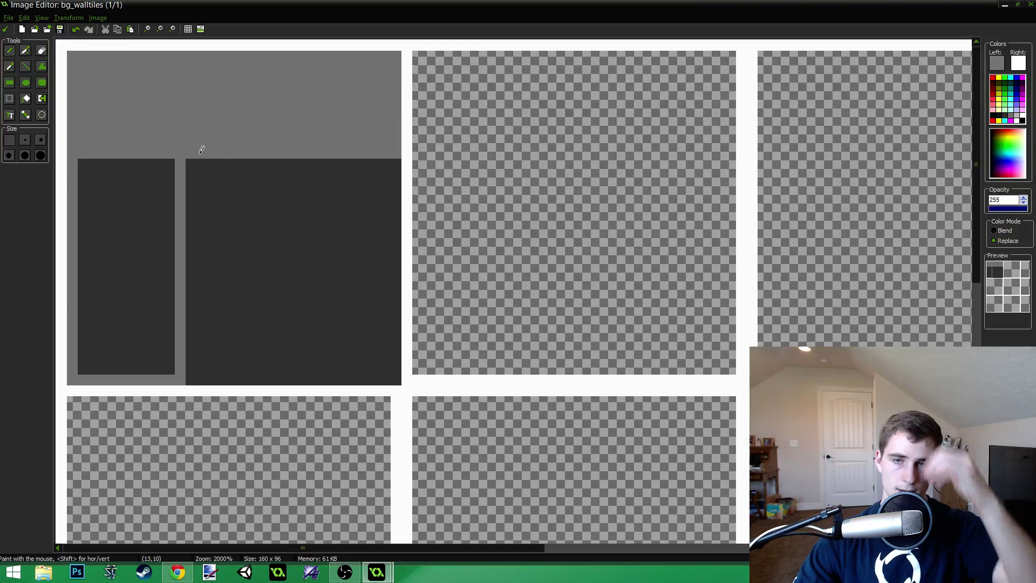
pyautogui.press('f')
pyautogui.click(126, 195)
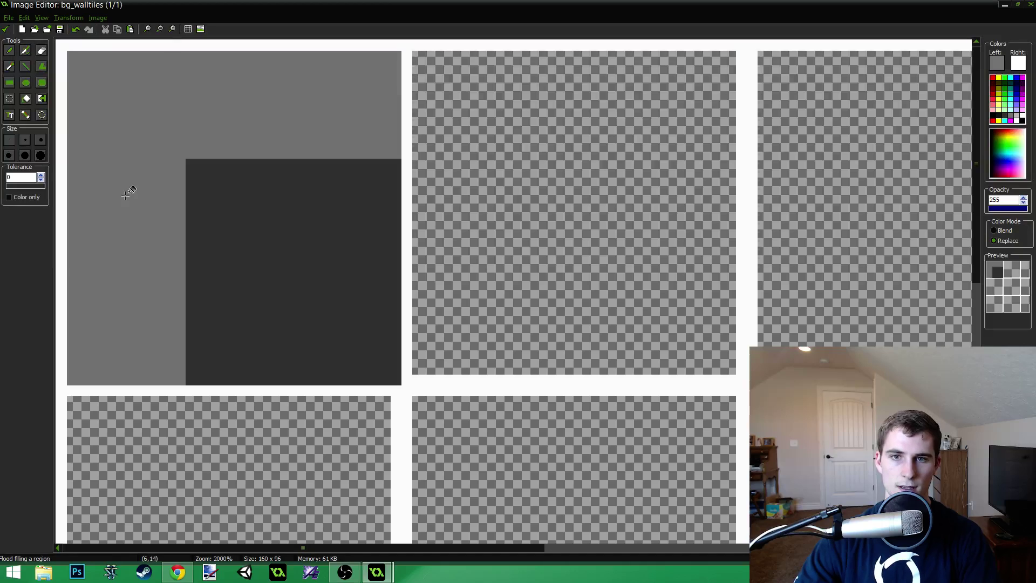
pyautogui.keyDown('ctrl'); pyautogui.scroll(-8, 315, 232); pyautogui.keyUp('ctrl')
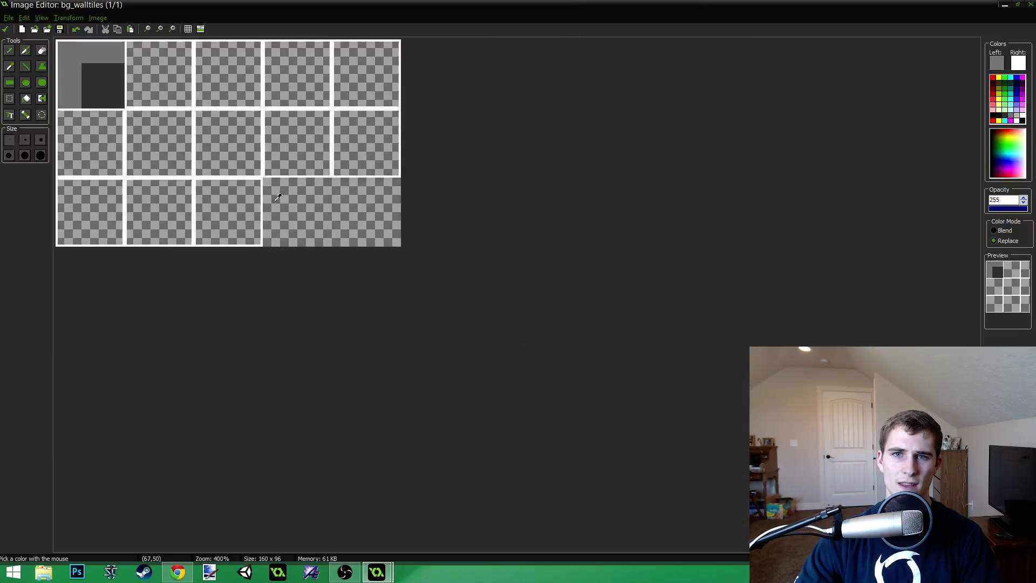
pyautogui.keyDown('ctrl'); pyautogui.scroll(8, 273, 206); pyautogui.keyUp('ctrl')
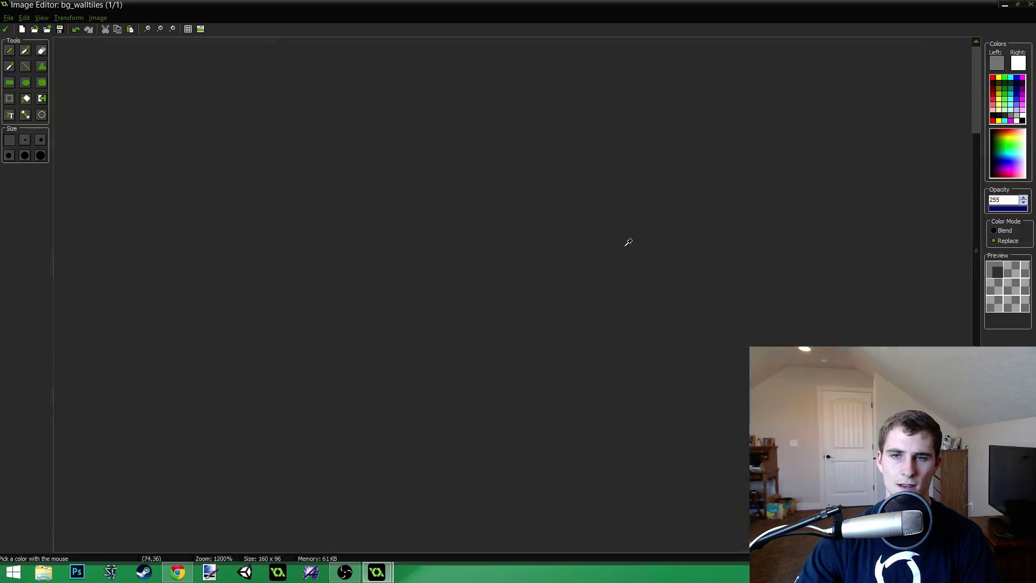
pyautogui.keyDown('ctrl'); pyautogui.scroll(3, 54, 59); pyautogui.keyUp('ctrl')
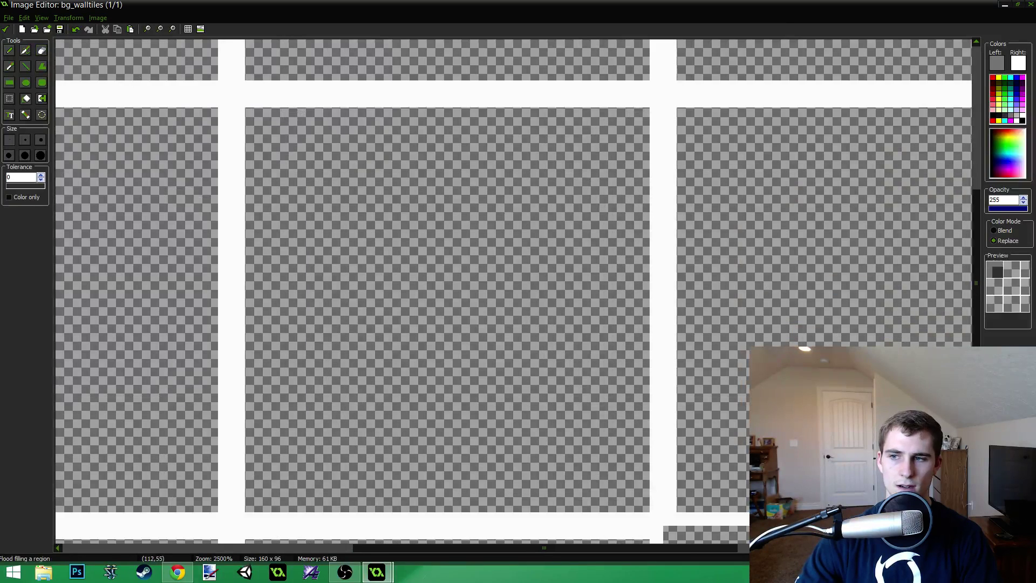
pyautogui.press('f')
pyautogui.moveTo(674, 549); pyautogui.dragTo(268, 527)
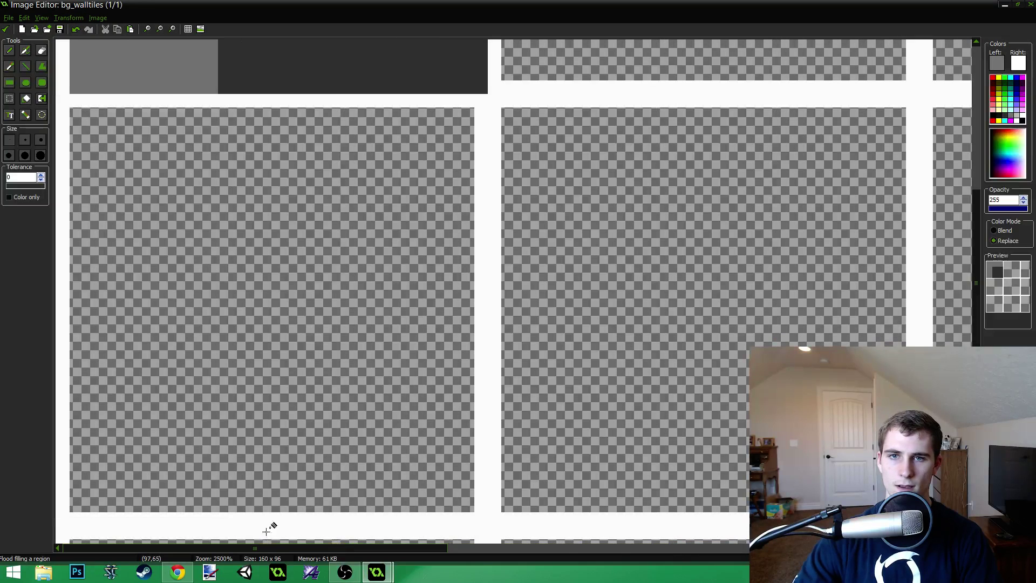
pyautogui.moveTo(977, 313); pyautogui.dragTo(959, 171)
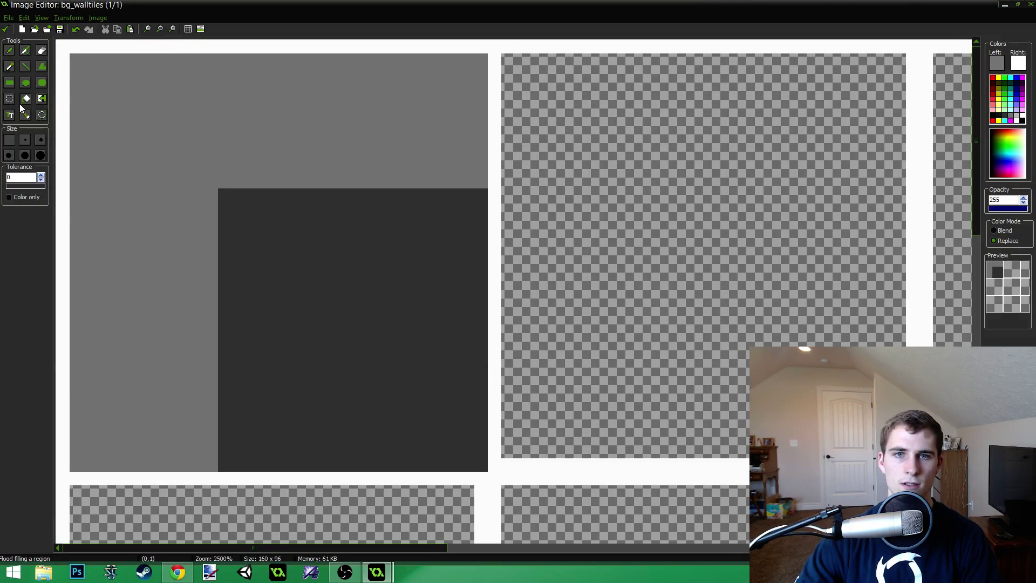
pyautogui.click(9, 83)
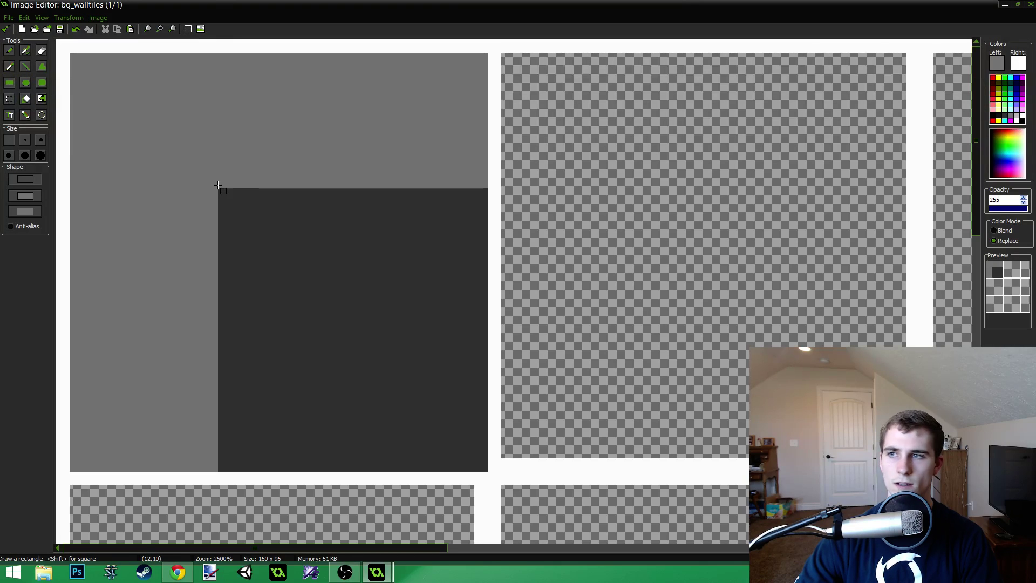
pyautogui.moveTo(194, 164); pyautogui.dragTo(141, 107)
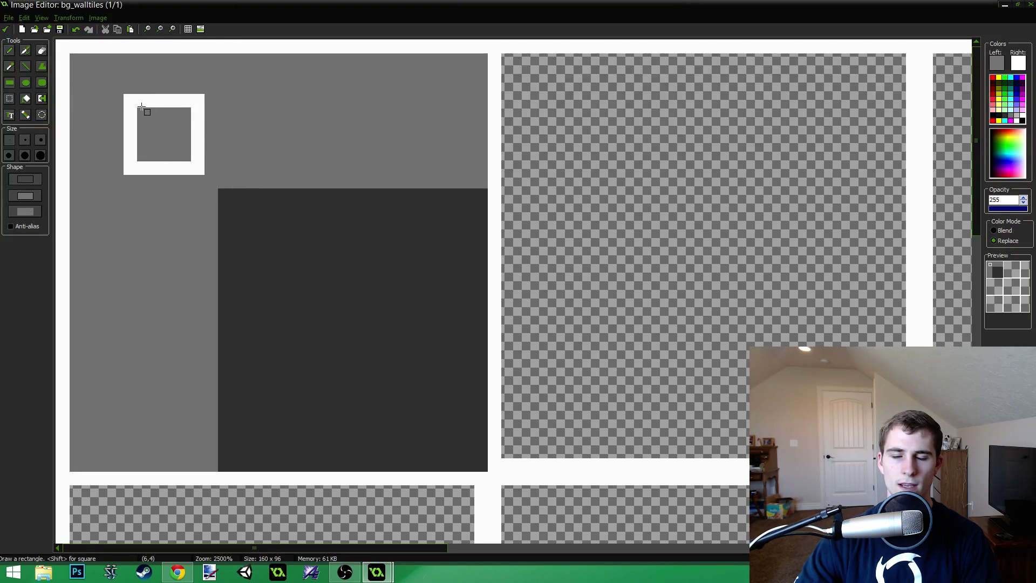
pyautogui.hotkey('ctrl', 'z')
pyautogui.moveTo(213, 183); pyautogui.dragTo(82, 51)
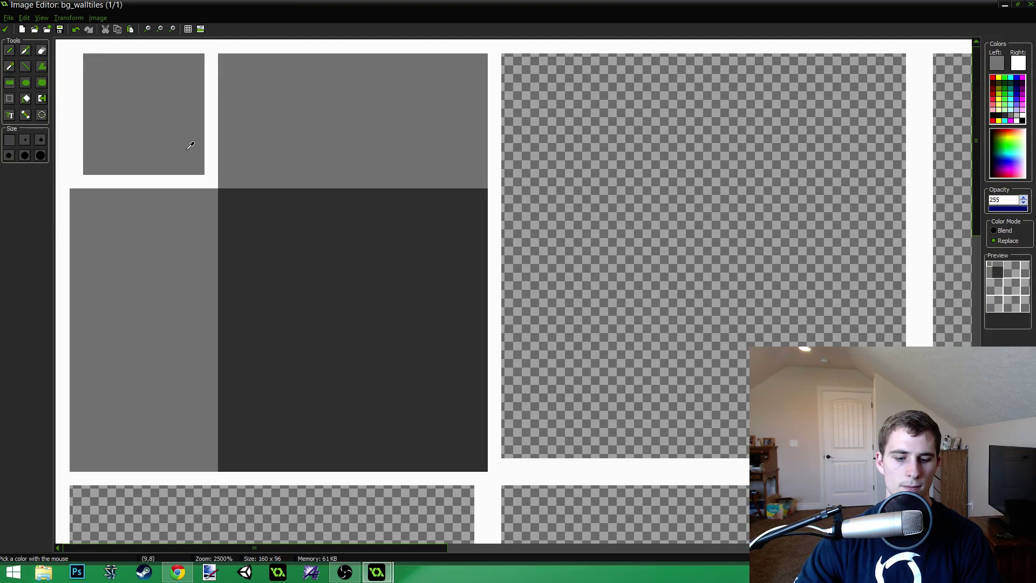
pyautogui.hotkey('ctrl', 'z')
# Pick up the first tile's dark gray and draw a vertical line widening the dark area one pixel to the left.
pyautogui.click(25, 66)
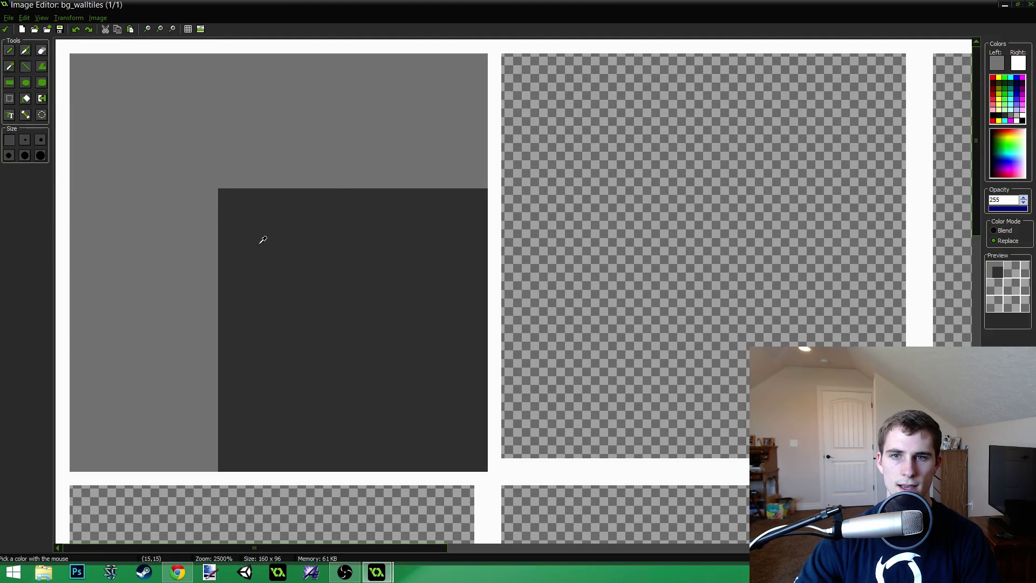
pyautogui.keyDown('ctrl'); pyautogui.click(262, 238); pyautogui.keyUp('ctrl')
pyautogui.moveTo(215, 194); pyautogui.dragTo(217, 465)
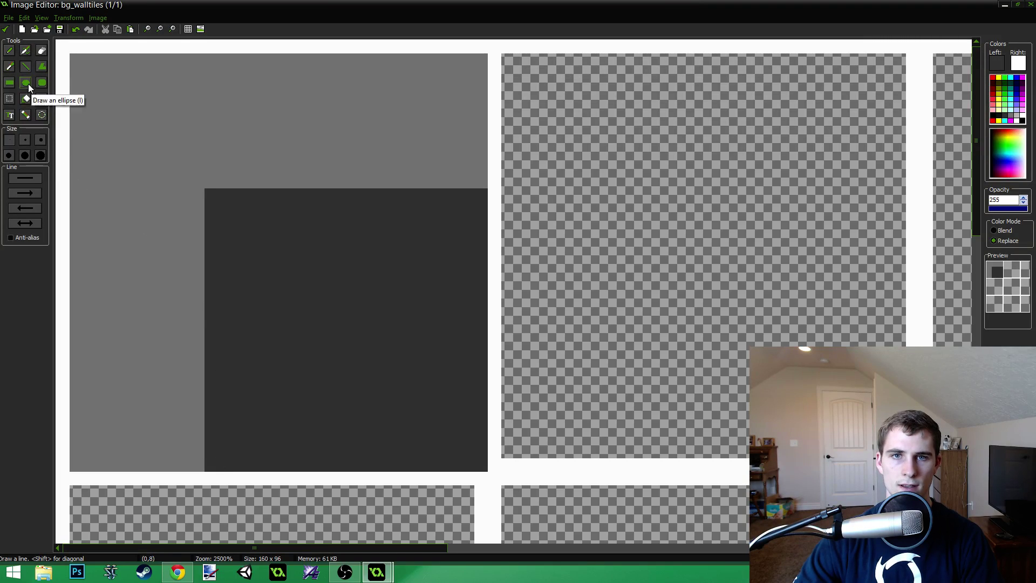
pyautogui.click(9, 83)
pyautogui.moveTo(210, 195); pyautogui.dragTo(93, 80, button='right')
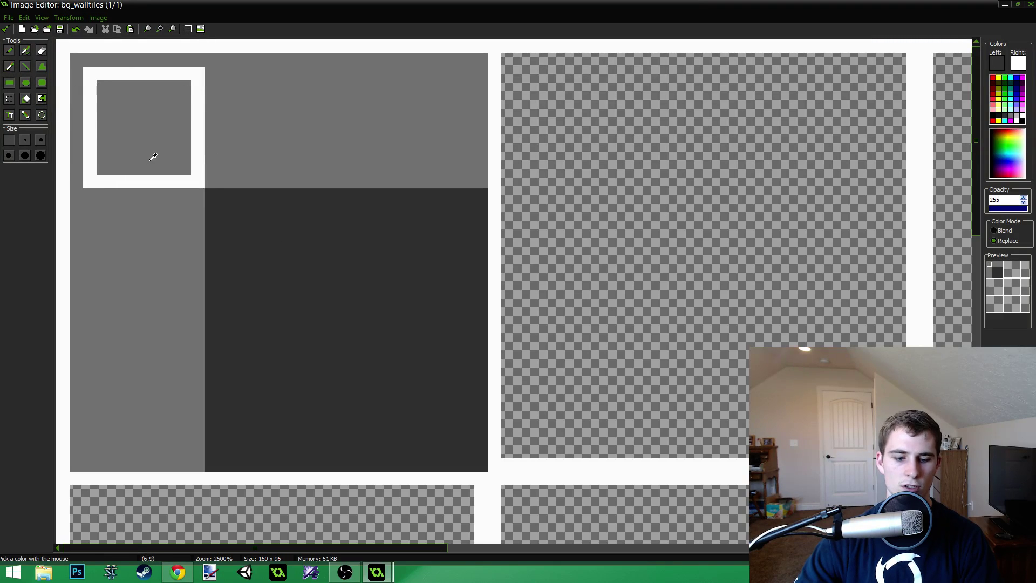
pyautogui.hotkey('ctrl', 'z')
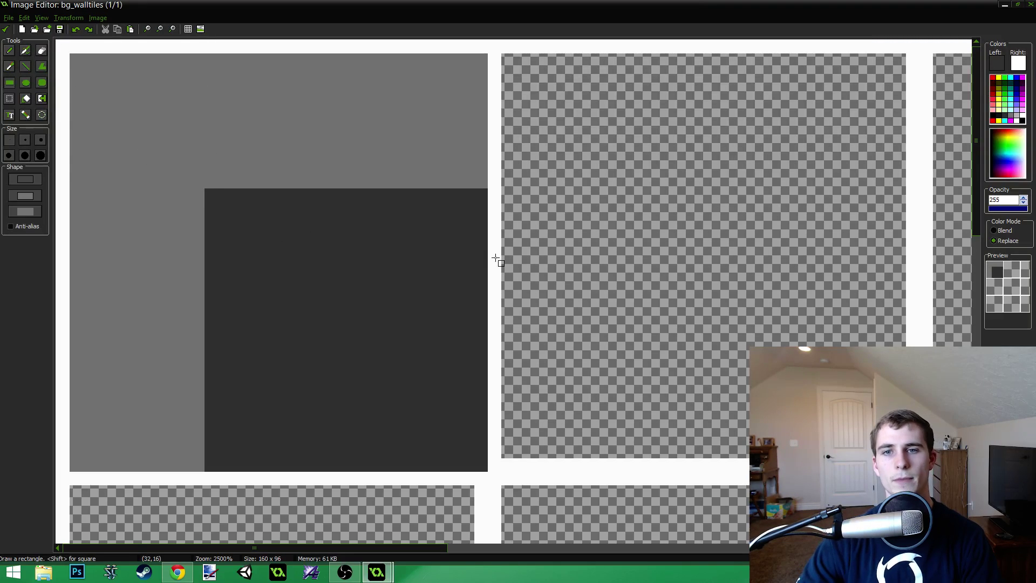
# Outline the first tile's outer top and left edges and the dark area's inner edges with one-pixel lines in a slightly lighter dark gray.
pyautogui.click(40, 155)
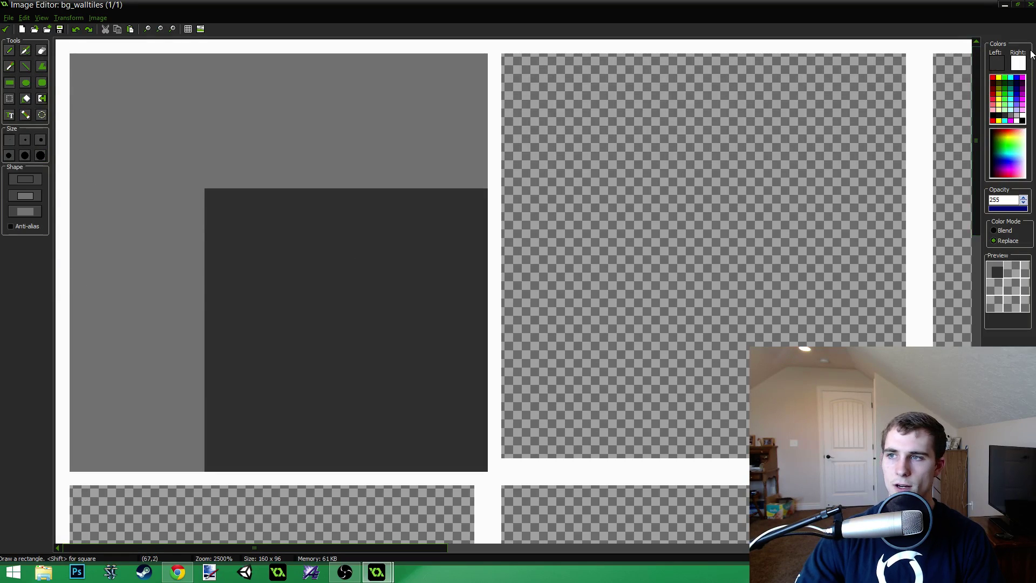
pyautogui.click(1000, 60)
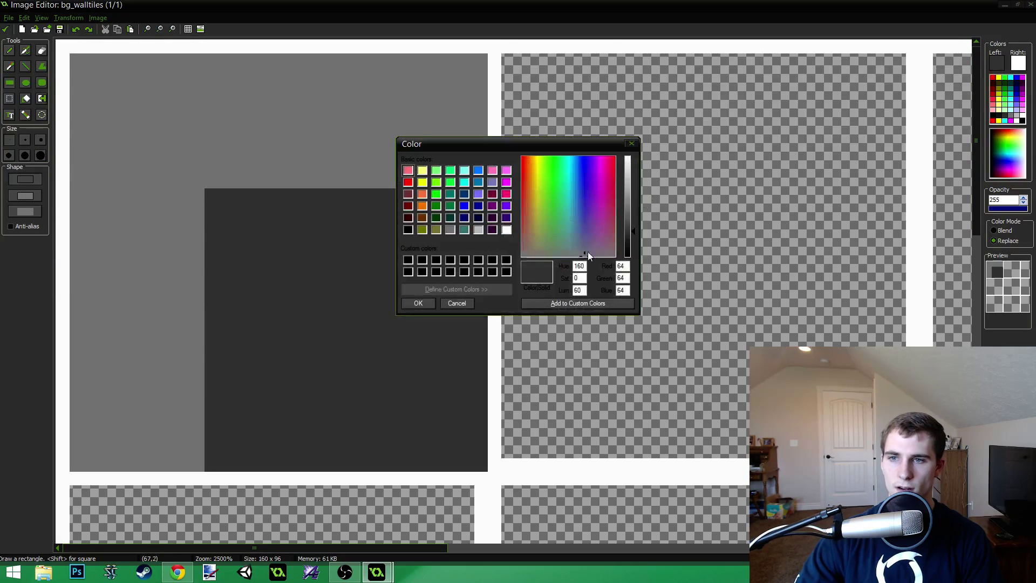
pyautogui.click(635, 230)
pyautogui.click(421, 305)
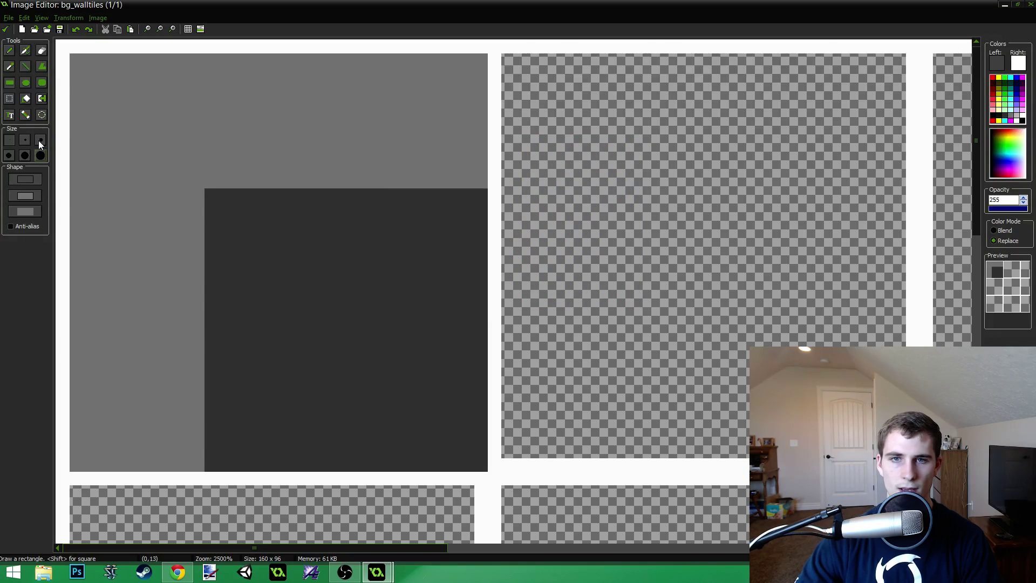
pyautogui.click(25, 66)
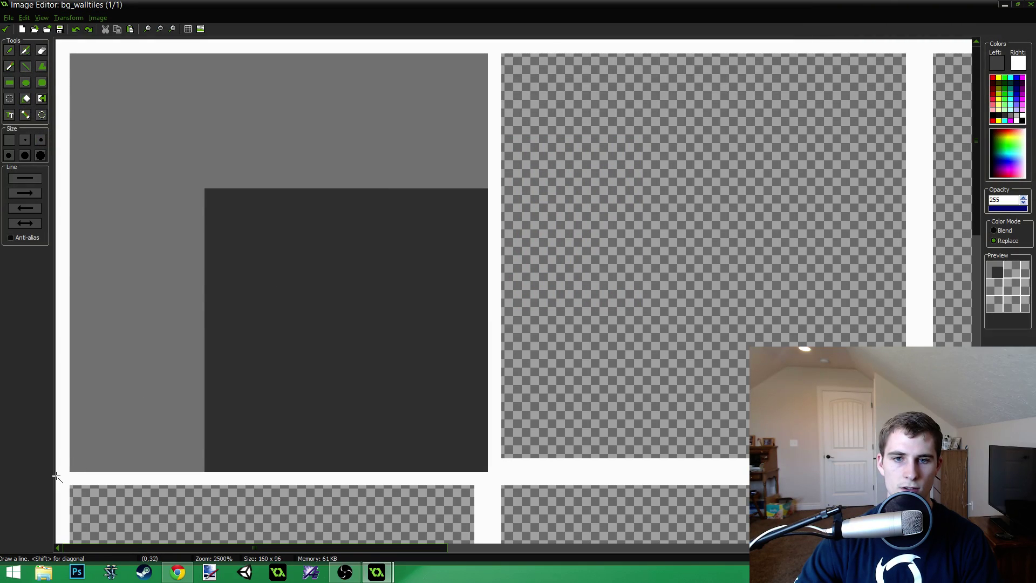
pyautogui.moveTo(62, 466)
pyautogui.mouseDown()
pyautogui.moveTo(63, 51)
pyautogui.moveTo(485, 50)
pyautogui.mouseUp()
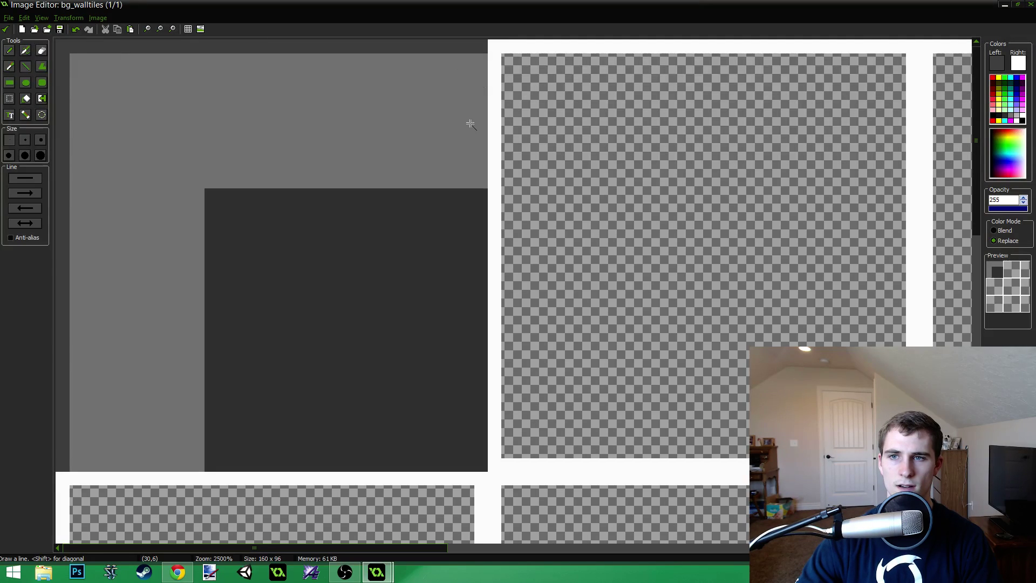
pyautogui.moveTo(480, 181)
pyautogui.mouseDown()
pyautogui.moveTo(319, 168)
pyautogui.moveTo(211, 179)
pyautogui.moveTo(197, 469)
pyautogui.mouseUp()
# Set the drawing color to RGB 87, 87, 87 and replace the color of all the first tile's outline pixels with it.
pyautogui.keyDown('ctrl'); pyautogui.scroll(-1, 310, 244); pyautogui.keyUp('ctrl')
pyautogui.keyDown('ctrl'); pyautogui.scroll(-1, 310, 244); pyautogui.keyUp('ctrl')
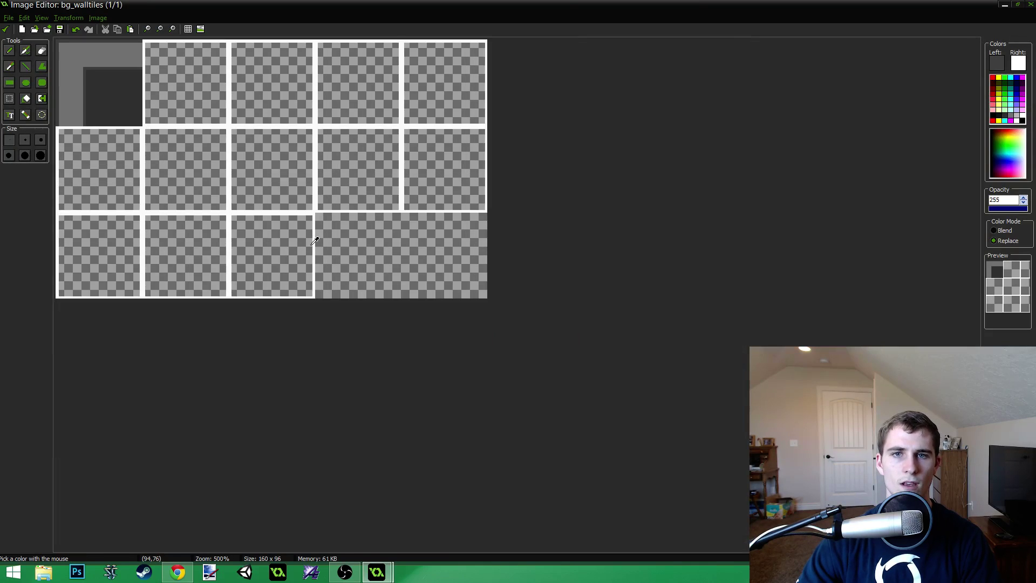
pyautogui.keyDown('ctrl'); pyautogui.scroll(-1, 632, 266); pyautogui.keyUp('ctrl')
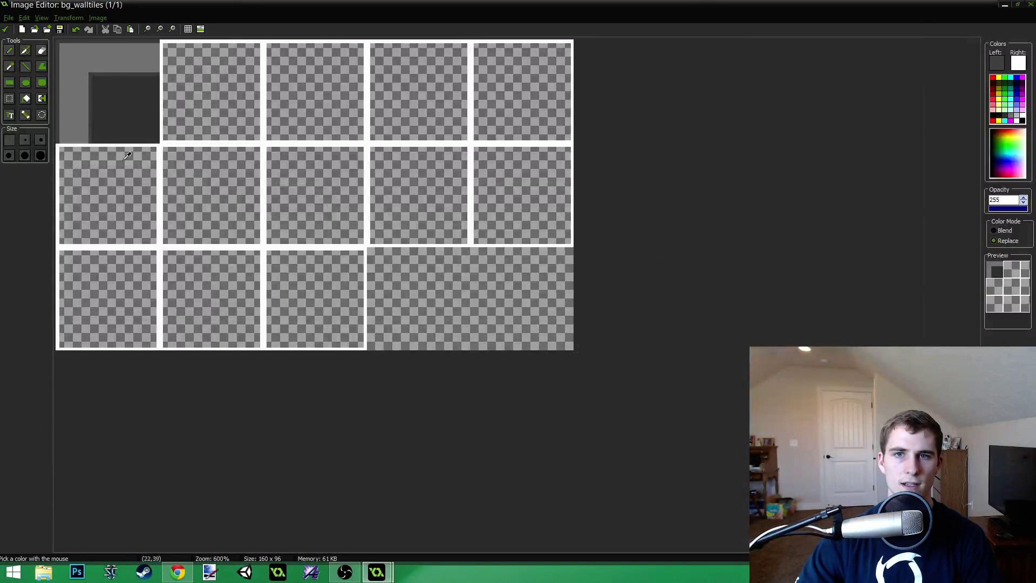
pyautogui.click(26, 66)
pyautogui.press('ctrl')
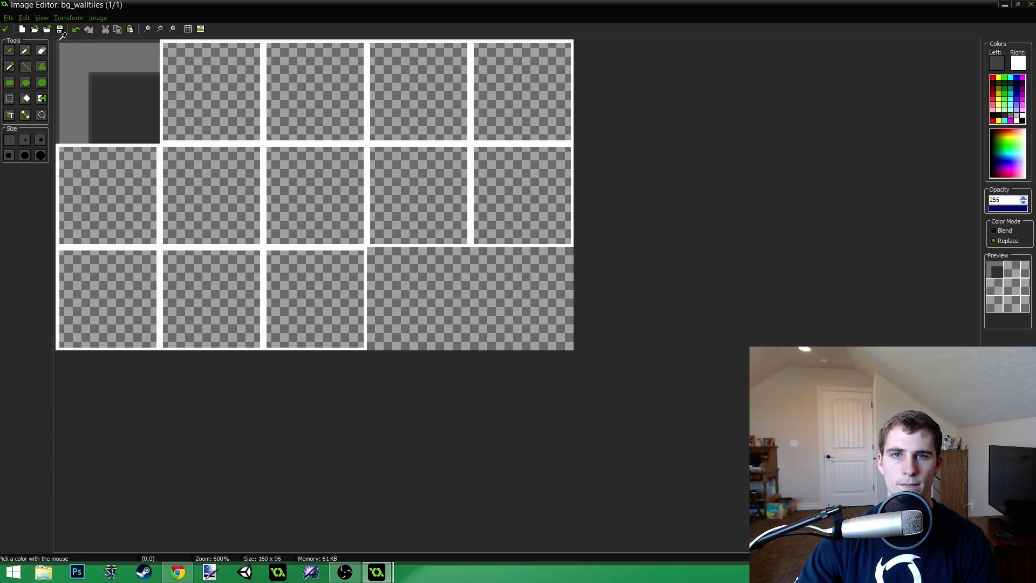
pyautogui.keyDown('ctrl'); pyautogui.scroll(5, 60, 33); pyautogui.keyUp('ctrl')
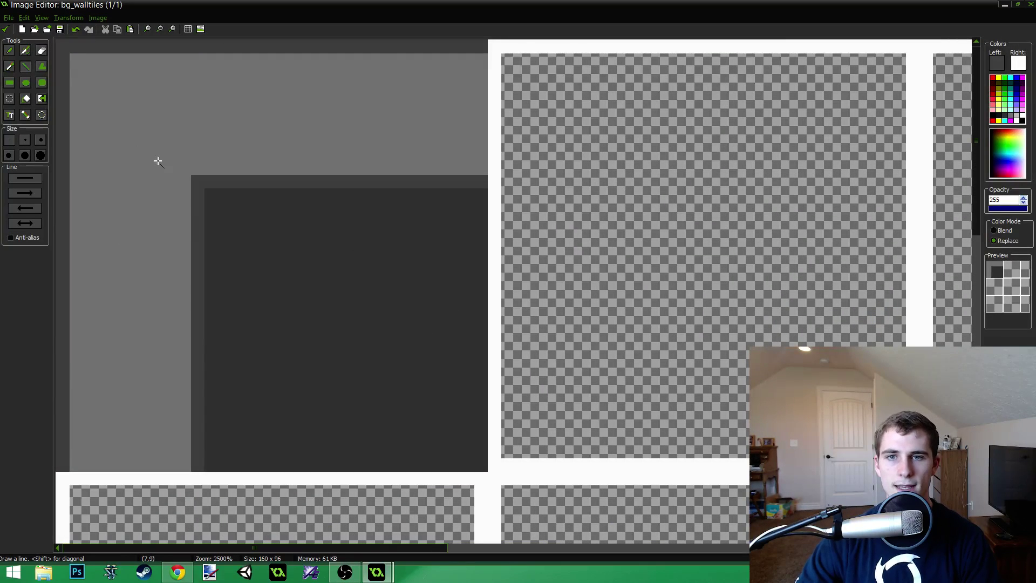
pyautogui.press('ctrl')
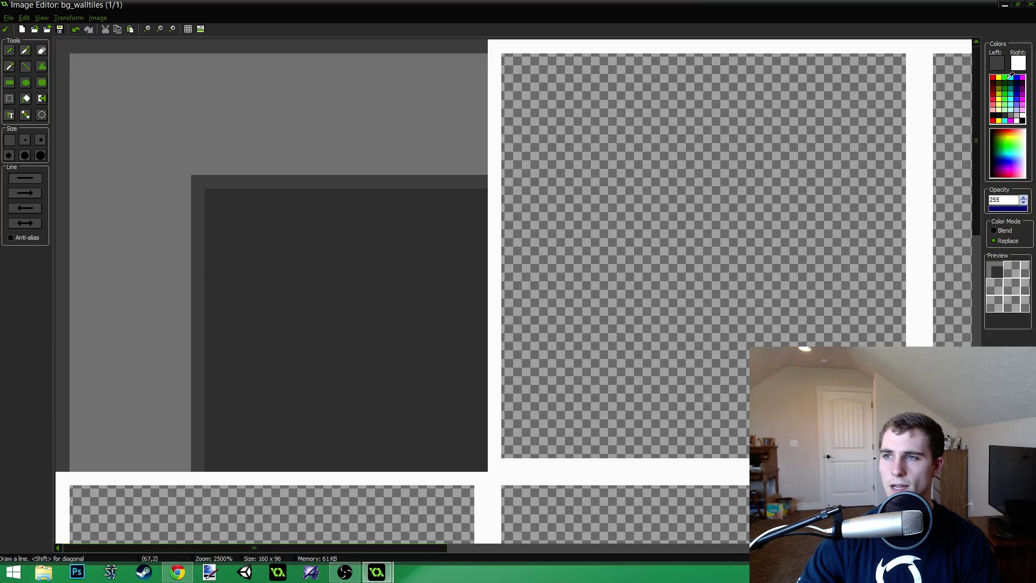
pyautogui.click(997, 63)
pyautogui.click(633, 226)
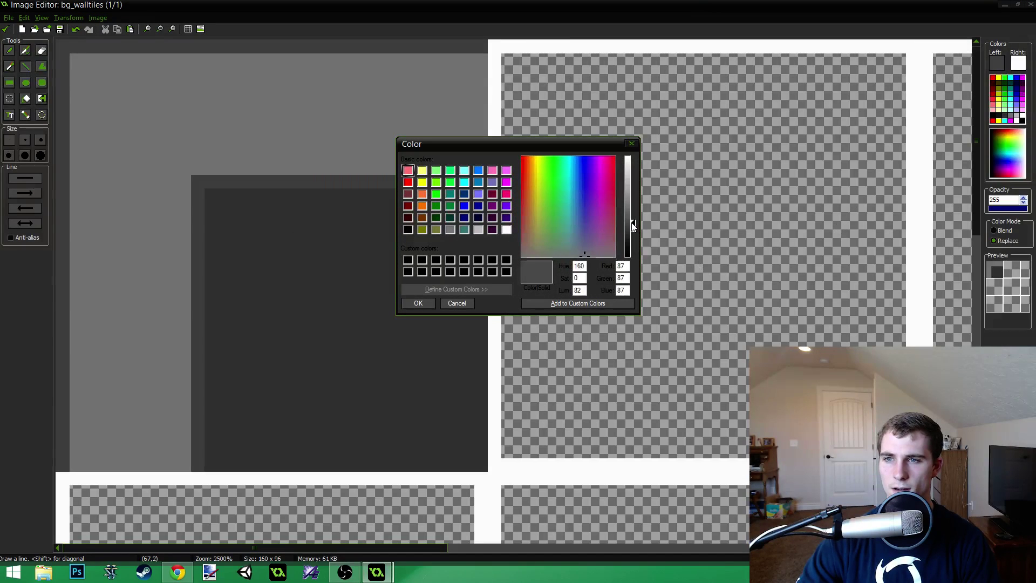
pyautogui.click(418, 302)
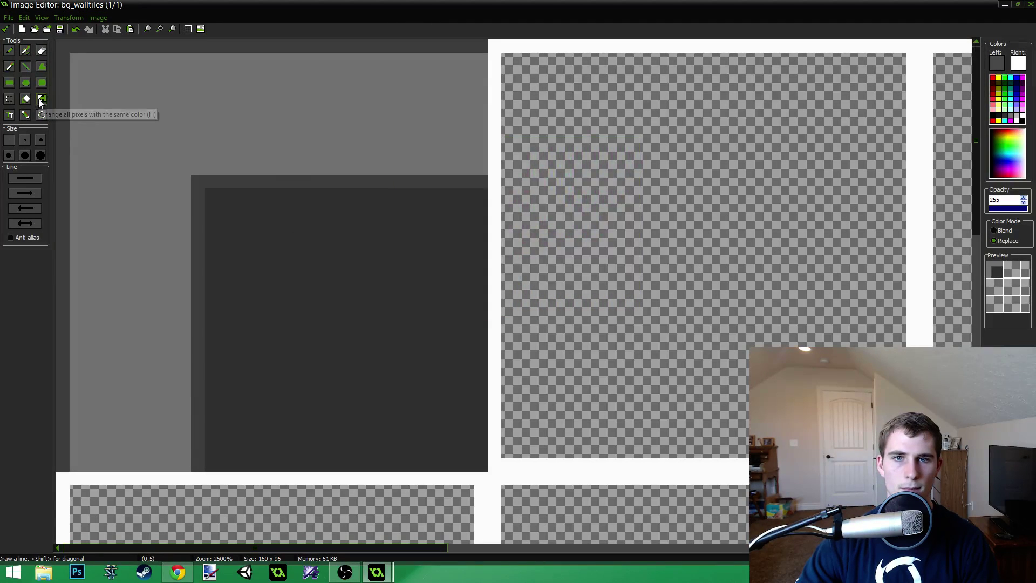
pyautogui.click(41, 98)
pyautogui.click(212, 182)
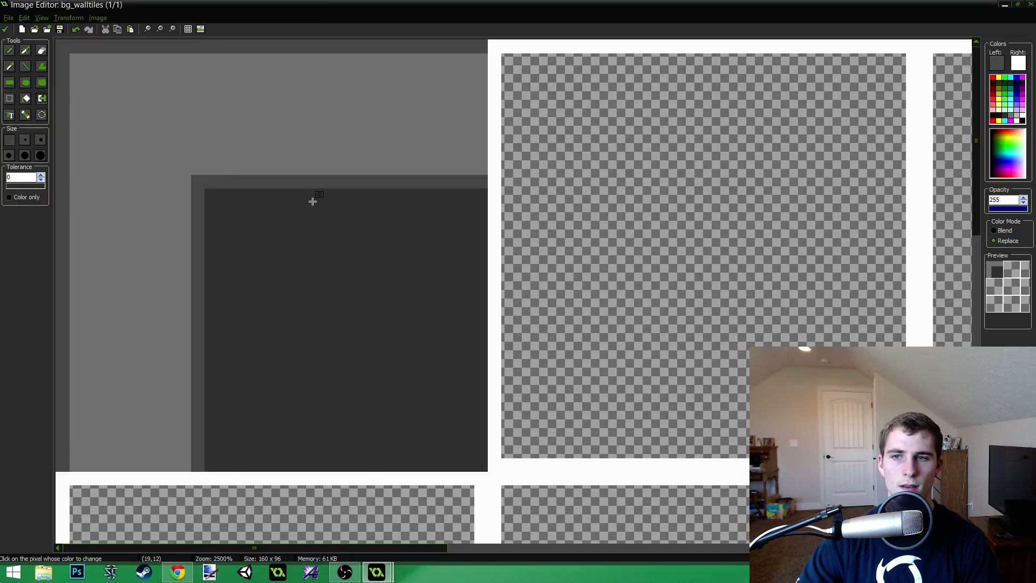
# Select the 21 by 32 pixel section of straight wall in the first tile and copy it to the right end of the second tile.
pyautogui.keyDown('ctrl'); pyautogui.scroll(-4, 377, 280); pyautogui.keyUp('ctrl')
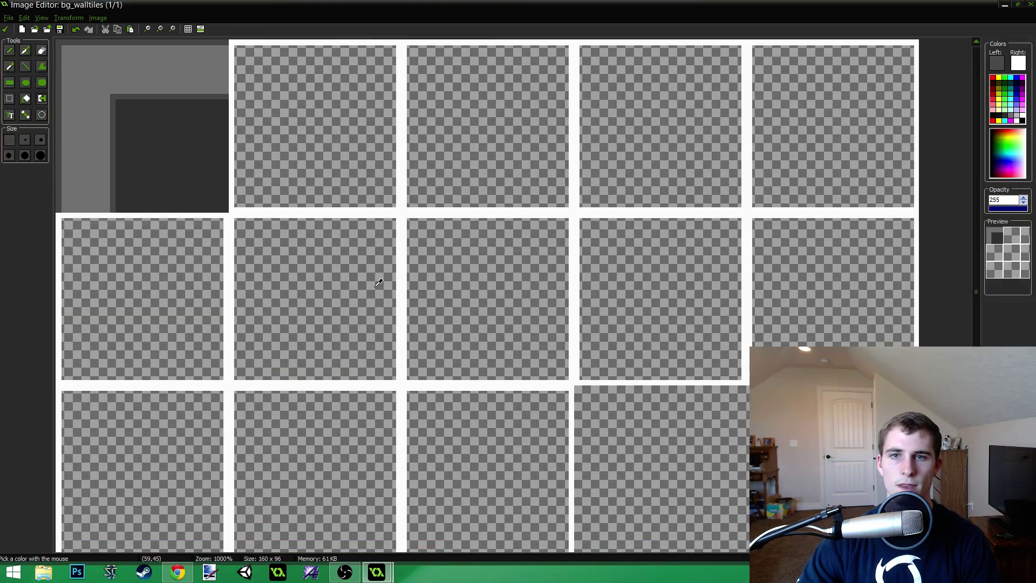
pyautogui.keyDown('ctrl'); pyautogui.scroll(1, 377, 284); pyautogui.keyUp('ctrl')
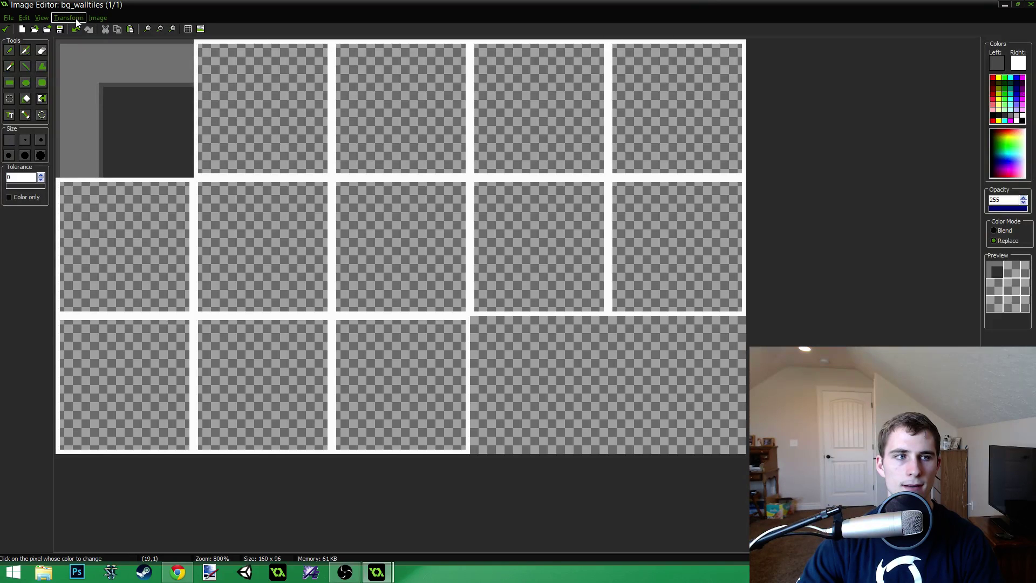
pyautogui.scroll(1, 162, 132)
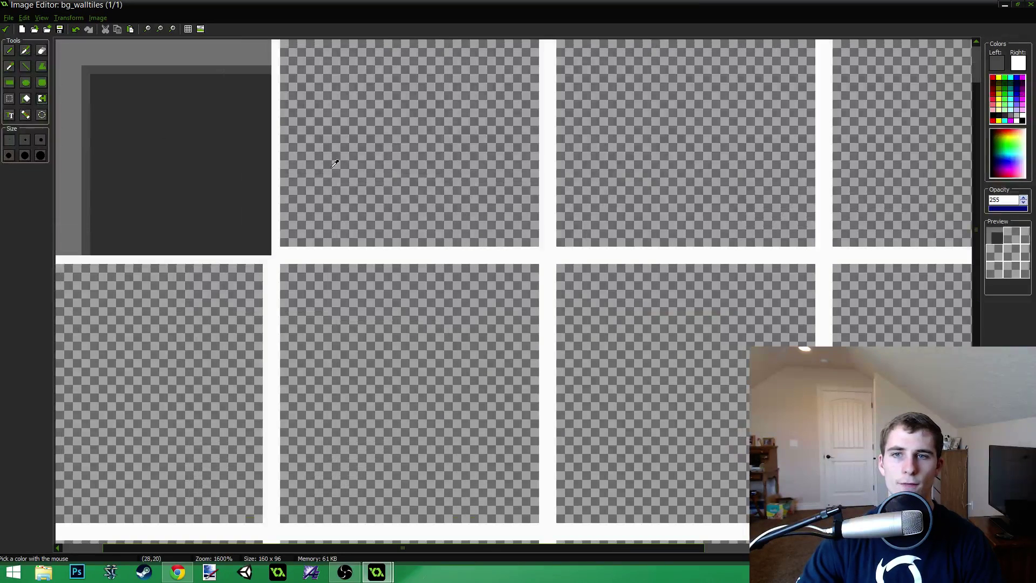
pyautogui.moveTo(648, 549); pyautogui.dragTo(491, 550)
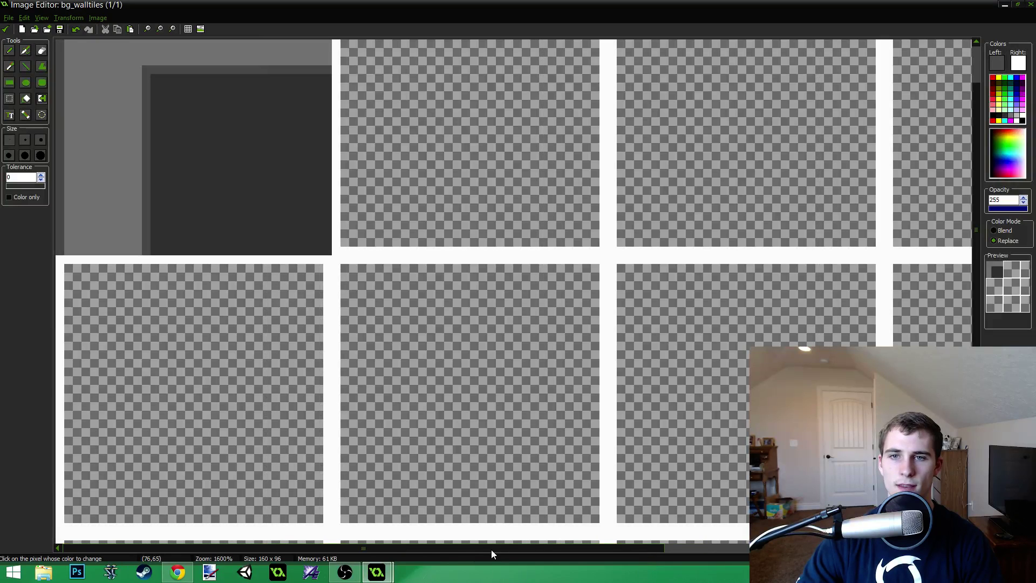
pyautogui.moveTo(977, 322); pyautogui.dragTo(969, 210)
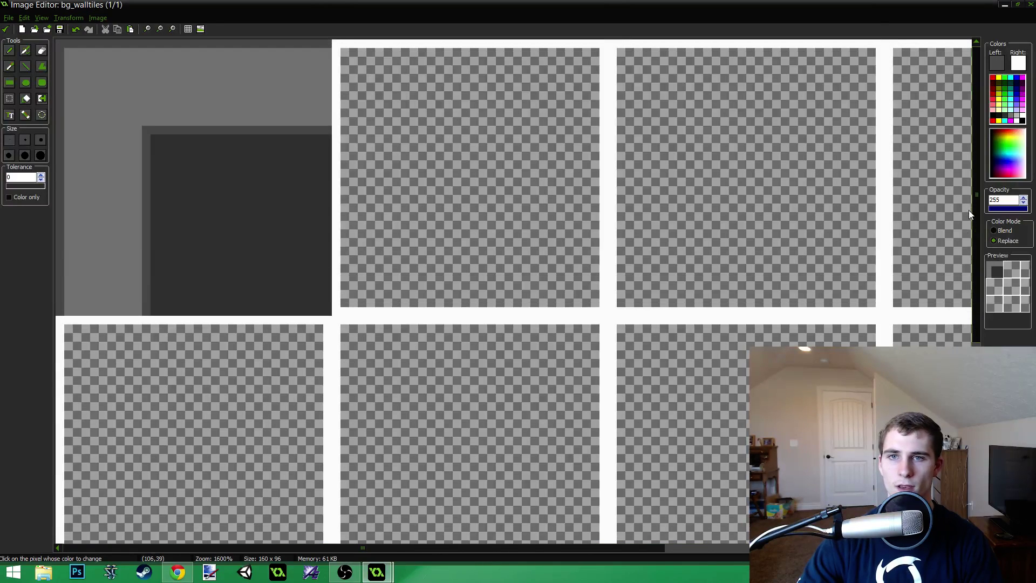
pyautogui.press('s')
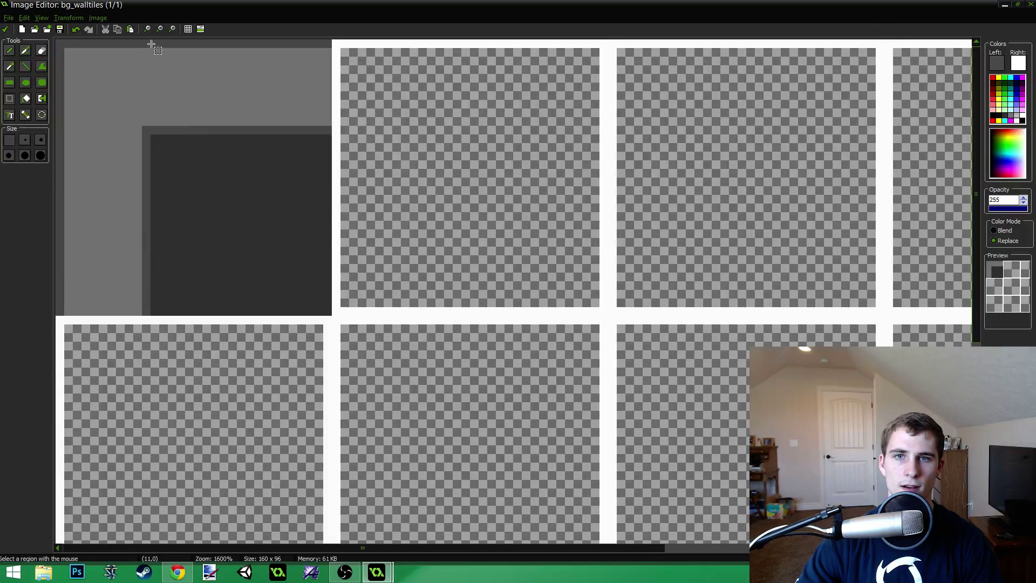
pyautogui.moveTo(152, 44); pyautogui.dragTo(336, 318)
pyautogui.moveTo(253, 247); pyautogui.dragTo(508, 236)
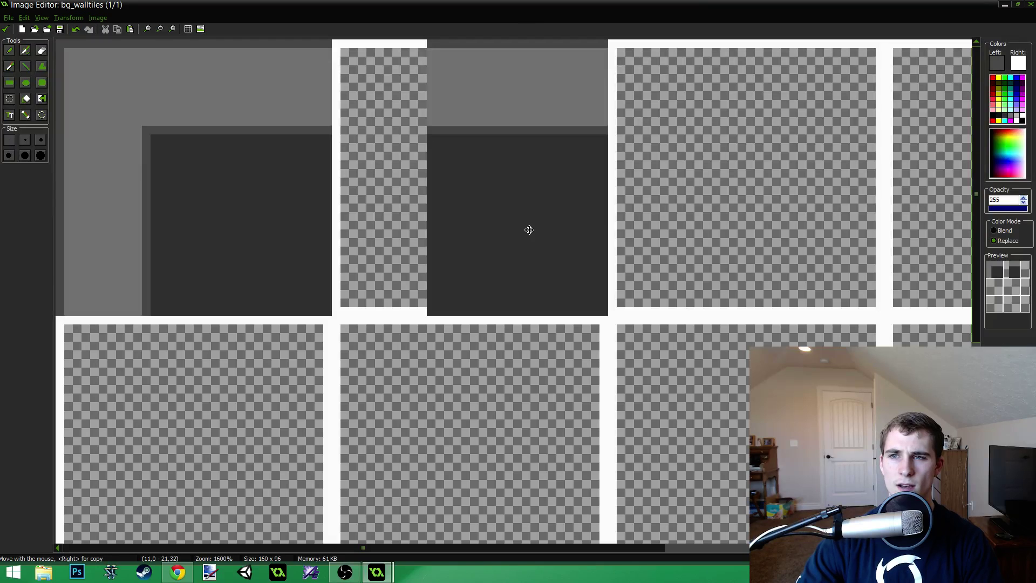
pyautogui.moveTo(528, 230)
pyautogui.mouseDown()
pyautogui.moveTo(689, 293)
pyautogui.moveTo(791, 273)
pyautogui.moveTo(677, 472)
pyautogui.moveTo(747, 442)
pyautogui.moveTo(620, 411)
pyautogui.moveTo(475, 233)
pyautogui.moveTo(527, 232)
pyautogui.mouseUp()
# Paste another copy of the wall section and move it to the second tile's left edge to cover its remaining empty area.
pyautogui.hotkey('ctrl', 'v')
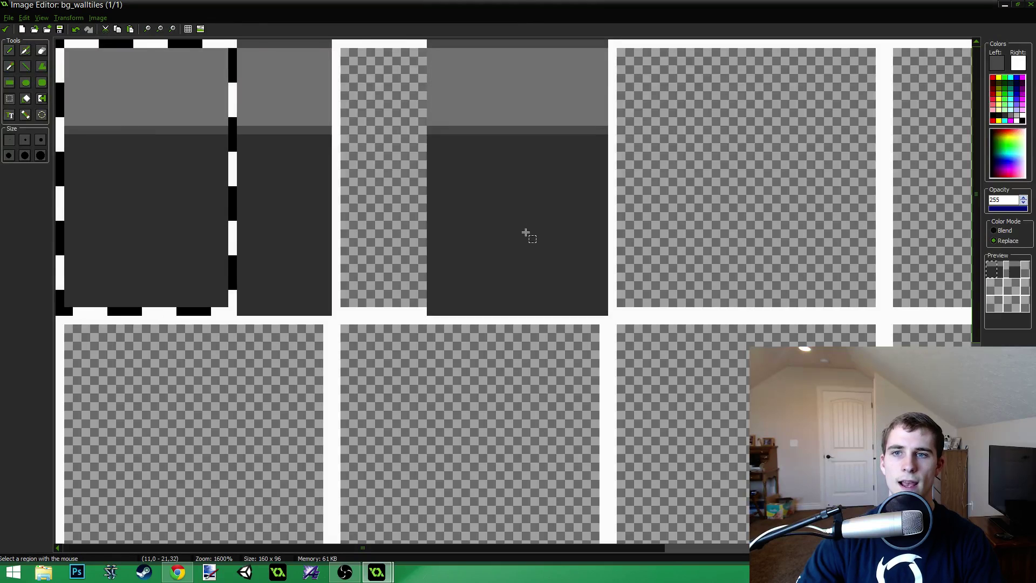
pyautogui.moveTo(159, 180); pyautogui.dragTo(435, 184)
pyautogui.scroll(-2, 292, 178)
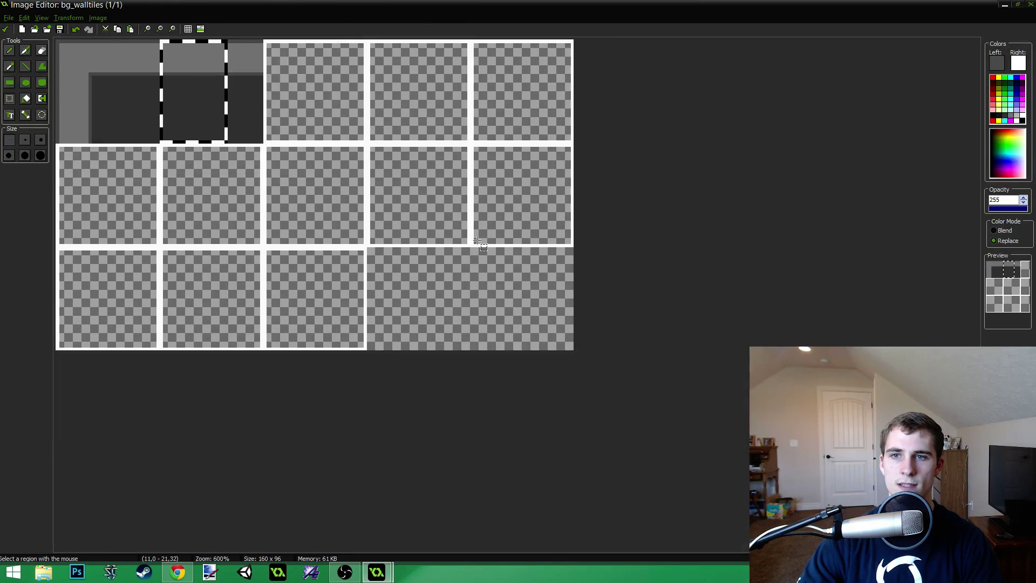
pyautogui.scroll(2, 288, 180)
pyautogui.scroll(3, 171, 145)
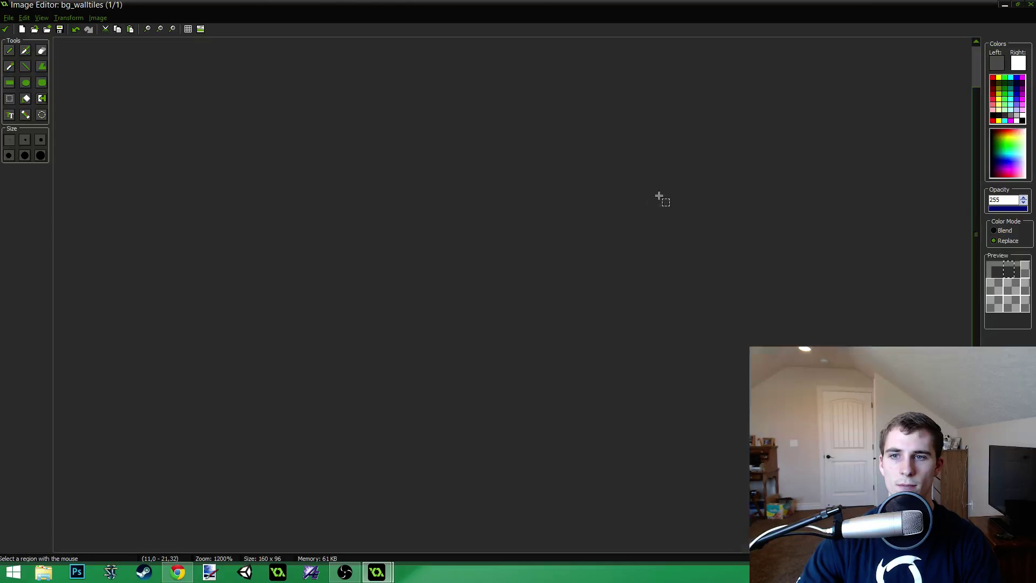
# Select the entire 32 by 32 pixel first tile with the wall corner and copy it.
pyautogui.scroll(-4, 661, 199)
pyautogui.scroll(1, 162, 97)
pyautogui.scroll(-1, 181, 87)
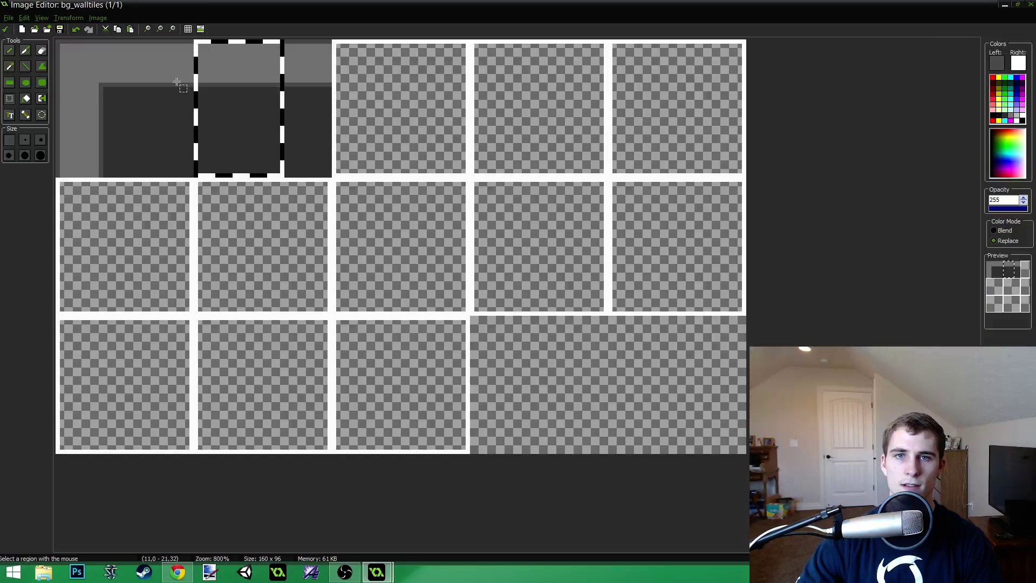
pyautogui.scroll(2, 57, 41)
pyautogui.scroll(3, 57, 41)
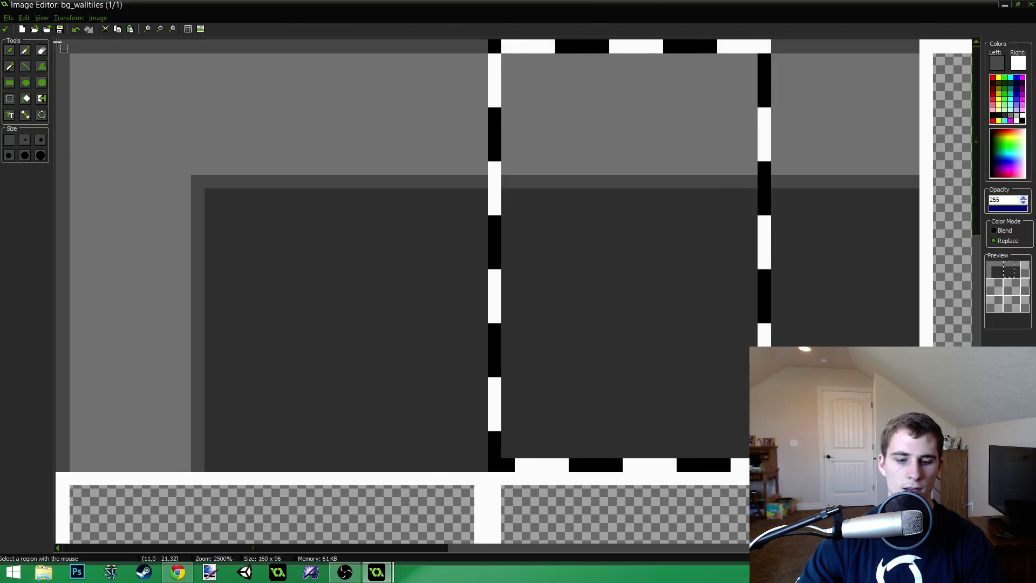
pyautogui.scroll(-1, 57, 41)
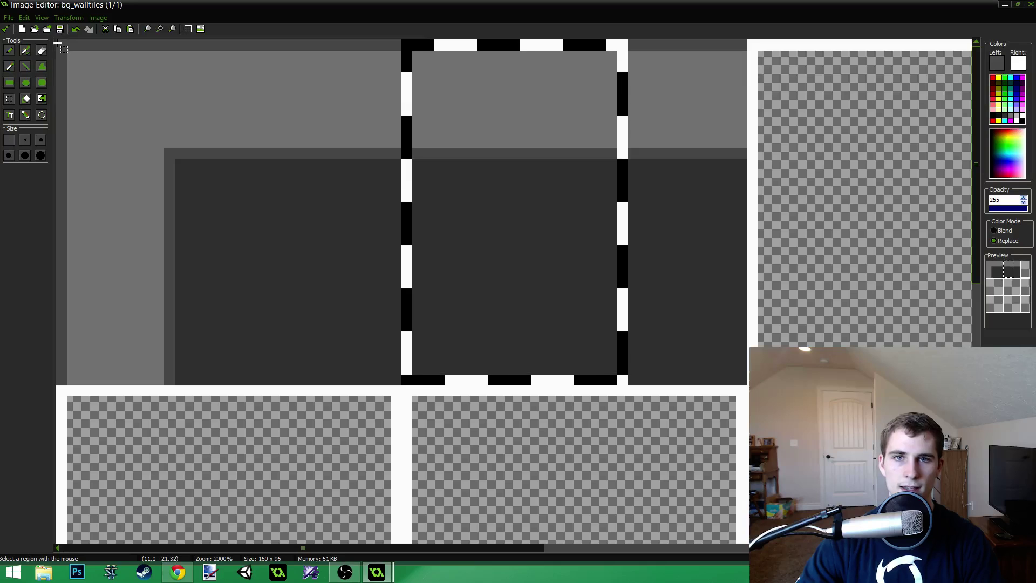
pyautogui.moveTo(57, 41); pyautogui.dragTo(404, 392)
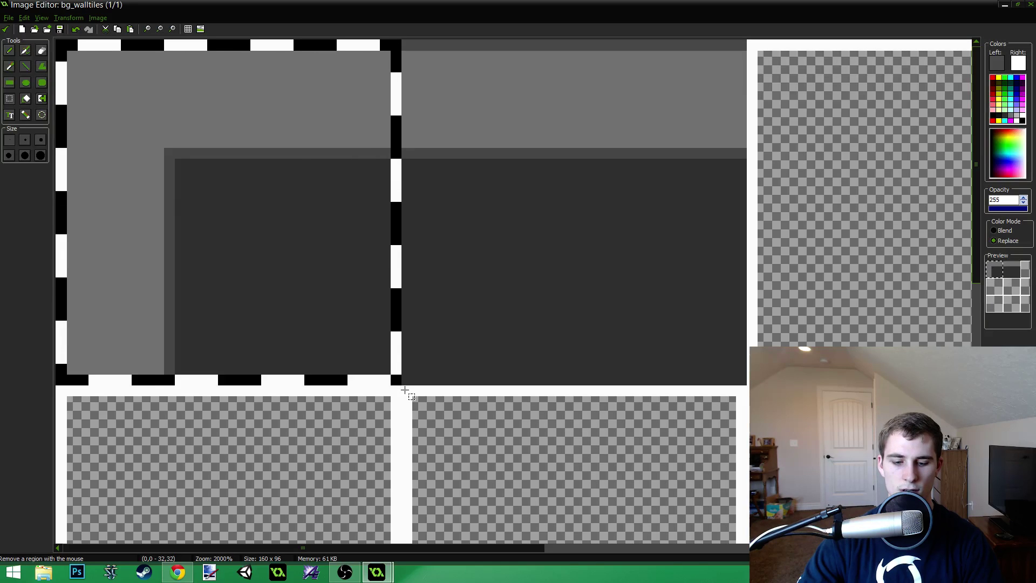
pyautogui.keyDown('ctrl'); pyautogui.scroll(-1, 477, 300); pyautogui.keyUp('ctrl')
pyautogui.keyDown('ctrl'); pyautogui.scroll(-1, 321, 247); pyautogui.keyUp('ctrl')
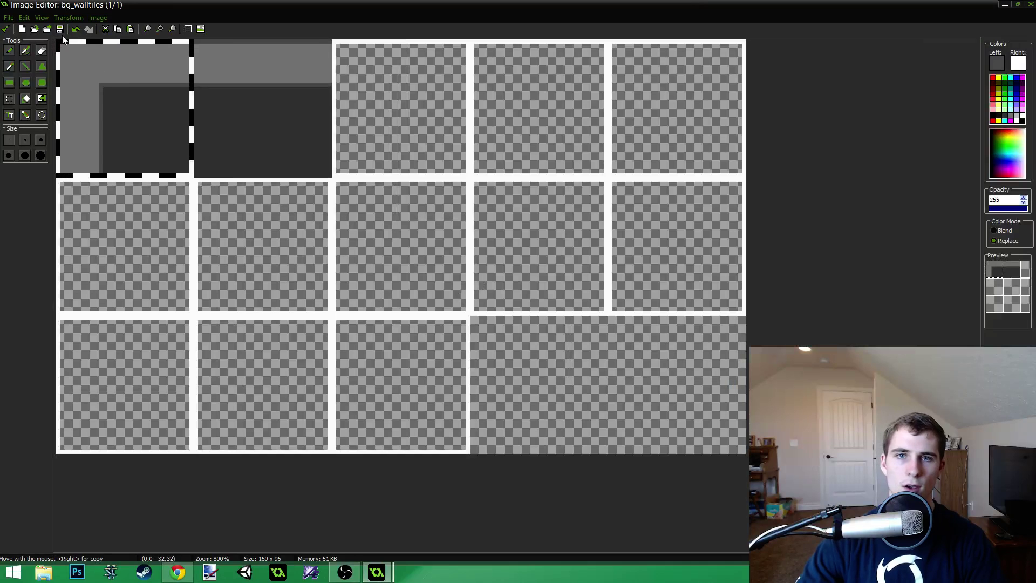
# Mirror the whole image horizontally and place the copied corner tile in the empty tile directly beside the finished wall tiles.
pyautogui.click(67, 18)
pyautogui.click(73, 42)
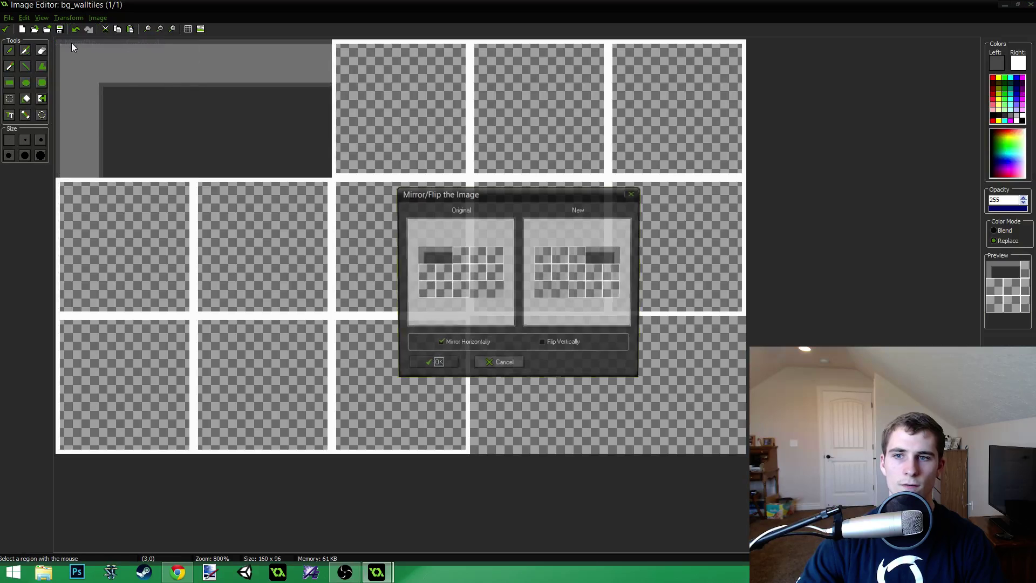
pyautogui.click(441, 363)
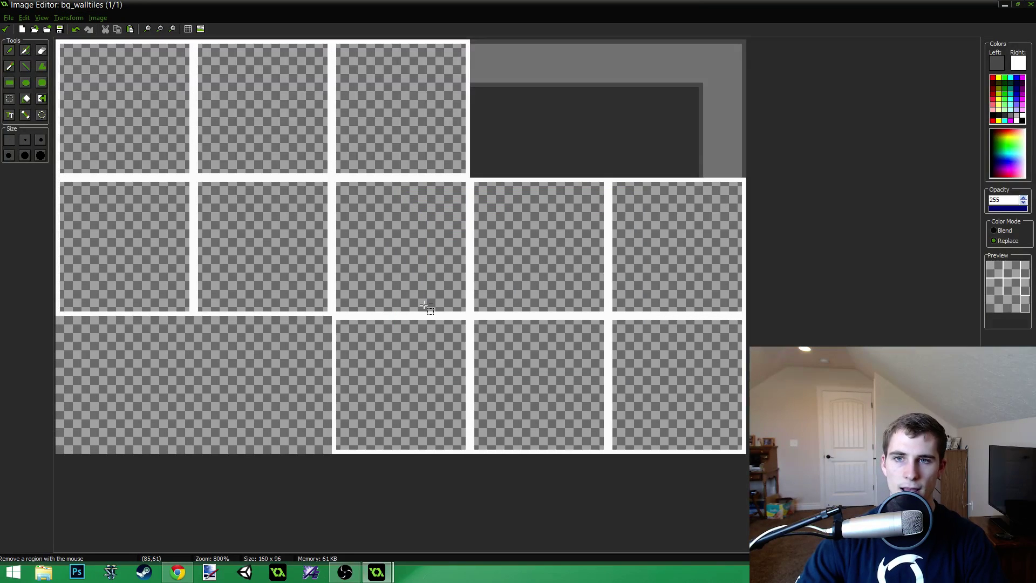
pyautogui.hotkey('ctrl', 'v')
pyautogui.moveTo(119, 127); pyautogui.dragTo(394, 128)
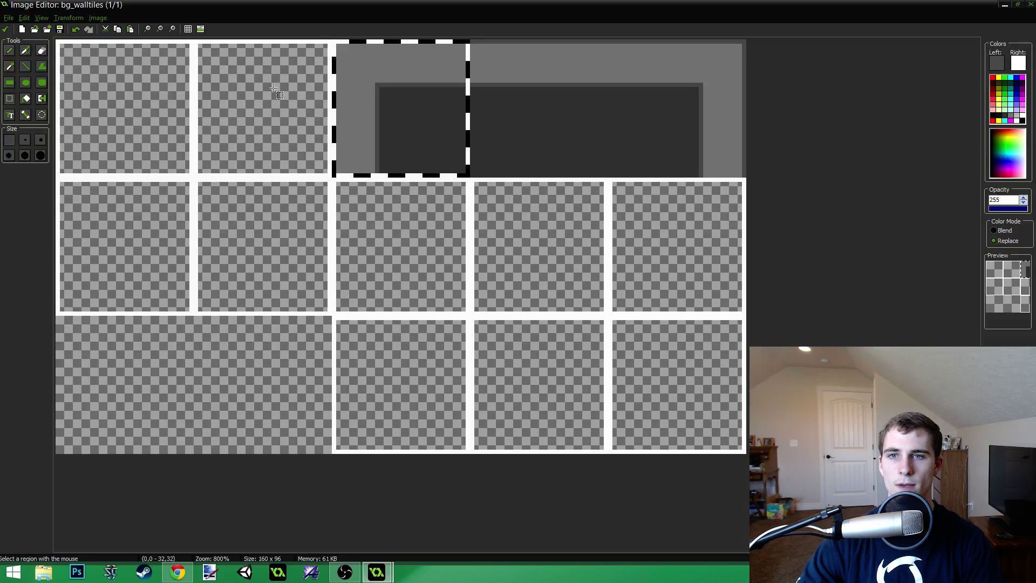
# Mirror the whole image horizontally again to restore the tileset's original orientation.
pyautogui.click(69, 18)
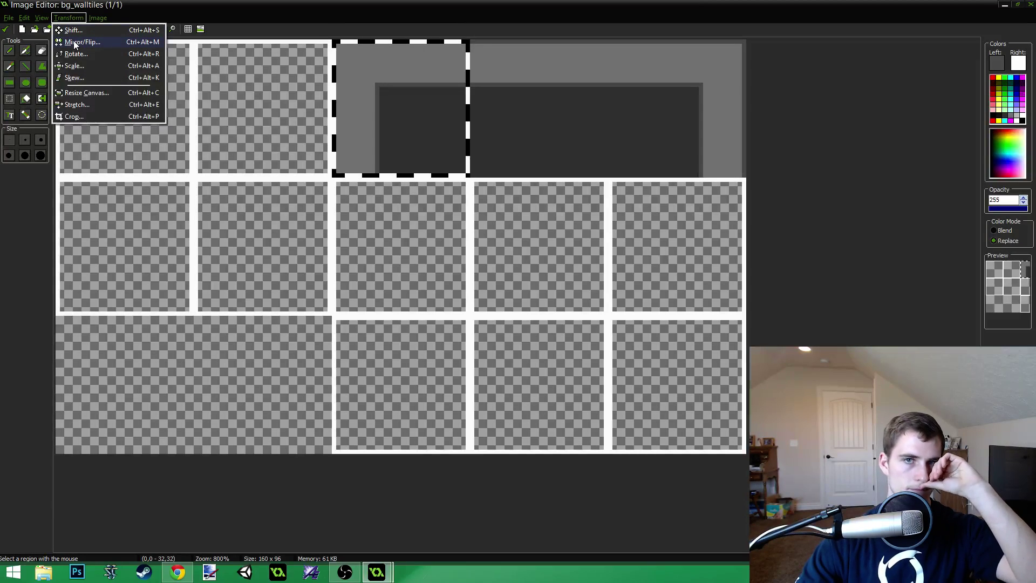
pyautogui.click(76, 43)
pyautogui.click(437, 365)
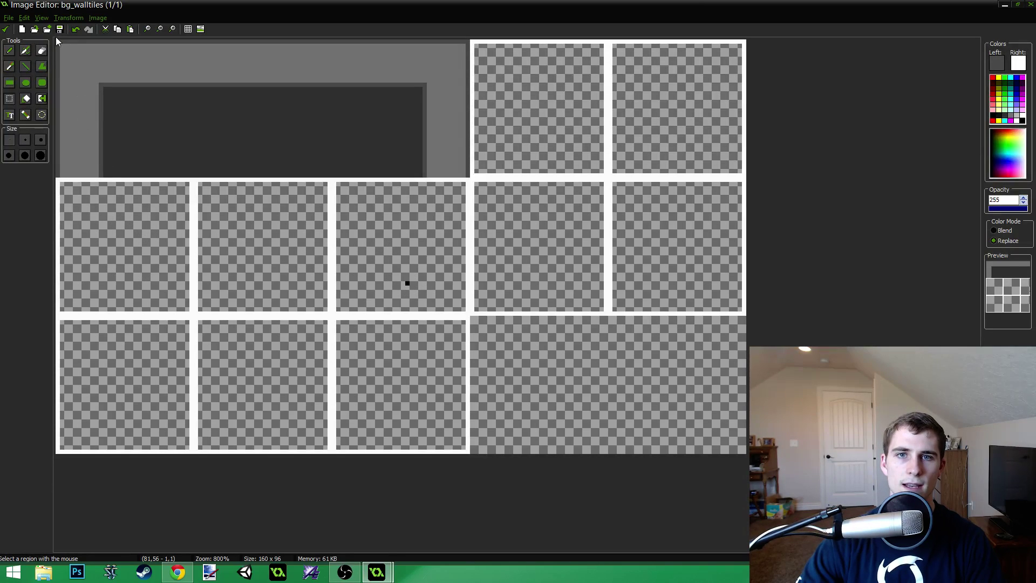
# Select the 32 by 21 pixel section of vertical wall in the first tile and fill the tile below with two copies.
pyautogui.moveTo(57, 83); pyautogui.dragTo(127, 138)
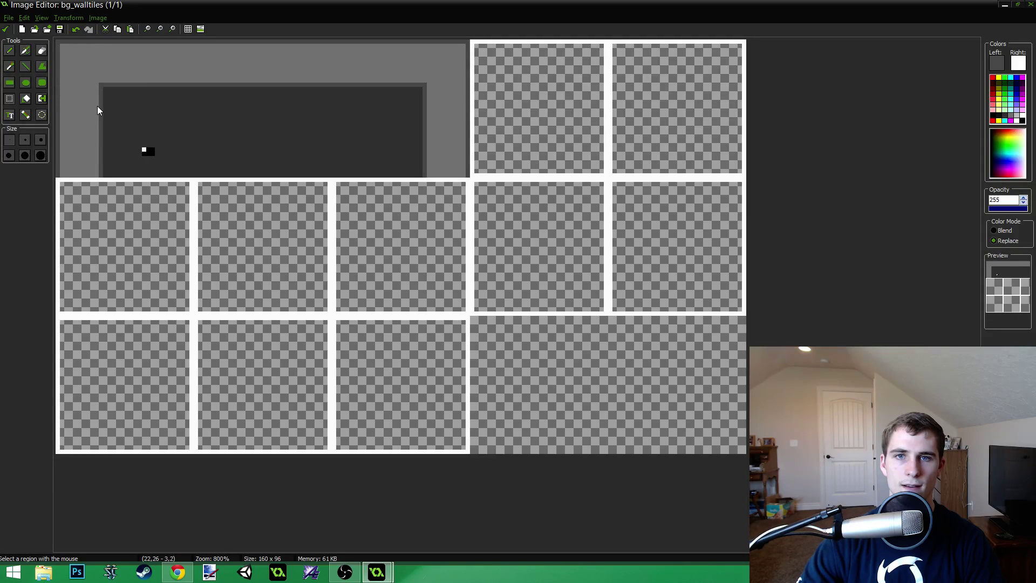
pyautogui.moveTo(56, 88); pyautogui.dragTo(193, 179)
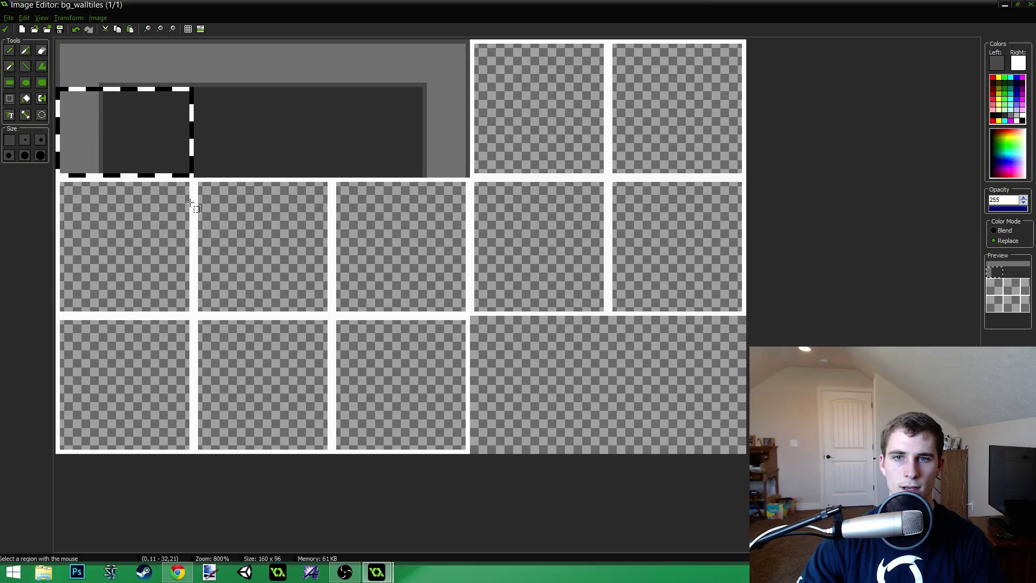
pyautogui.press('ctrl')
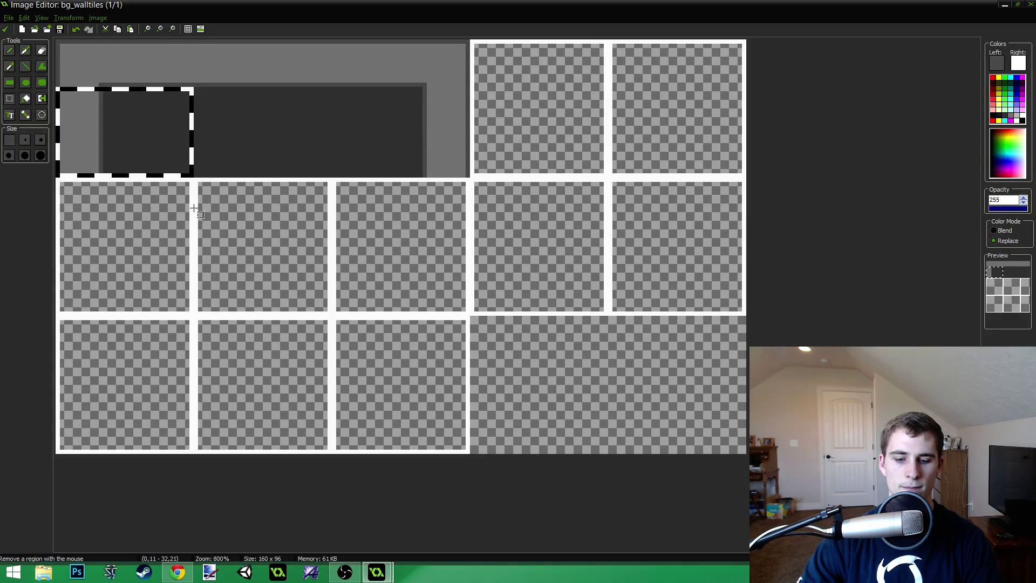
pyautogui.moveTo(139, 106); pyautogui.dragTo(140, 285)
pyautogui.hotkey('ctrl', 'v')
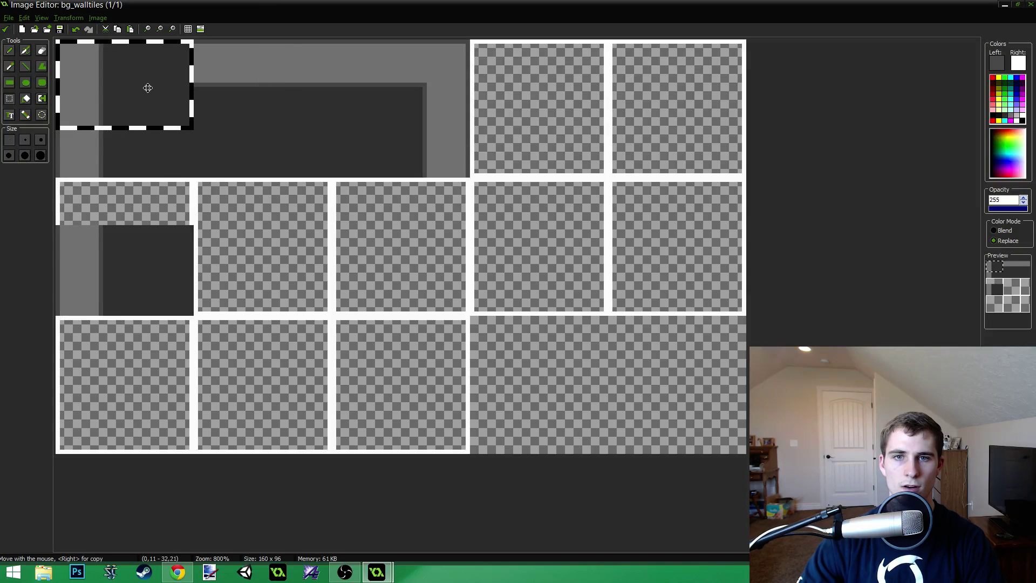
pyautogui.moveTo(148, 87); pyautogui.dragTo(147, 229)
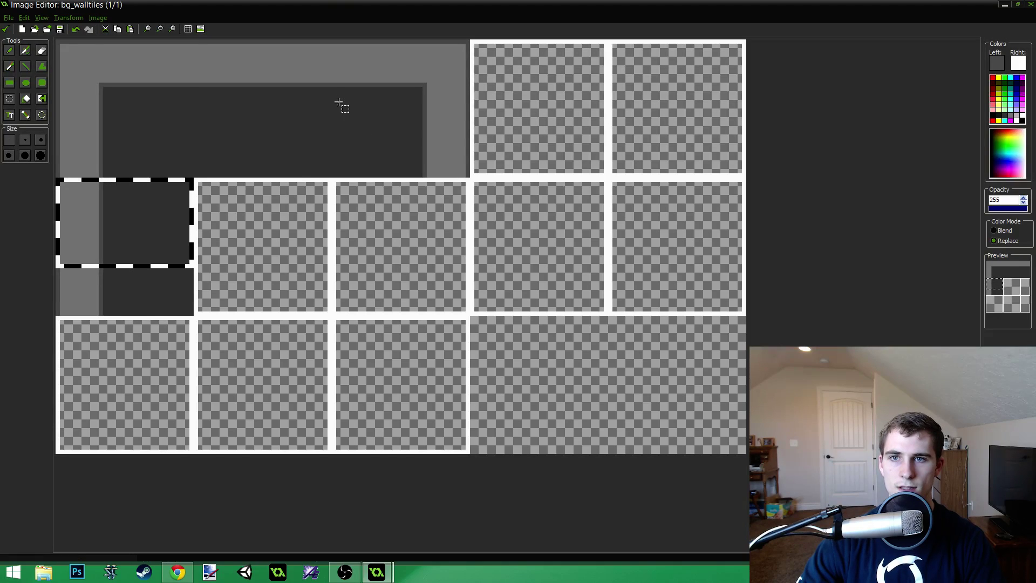
# Try to copy a 32 by 22 pixel section of the third tile's vertical wall into the tile below, and undo it.
pyautogui.moveTo(337, 87); pyautogui.dragTo(381, 182)
pyautogui.moveTo(333, 88); pyautogui.dragTo(463, 183)
pyautogui.moveTo(466, 184); pyautogui.dragTo(471, 183)
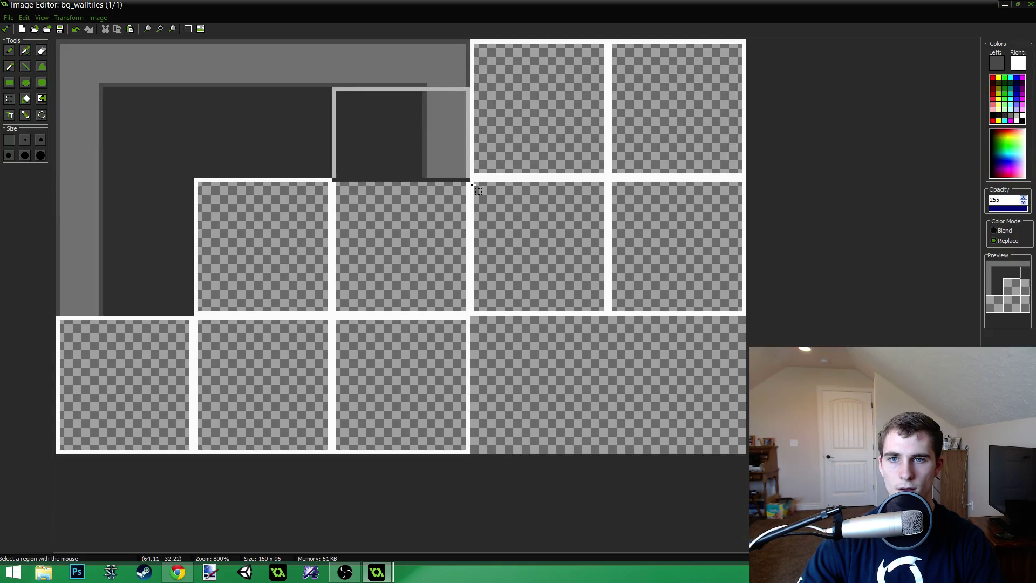
pyautogui.moveTo(472, 185); pyautogui.dragTo(472, 185)
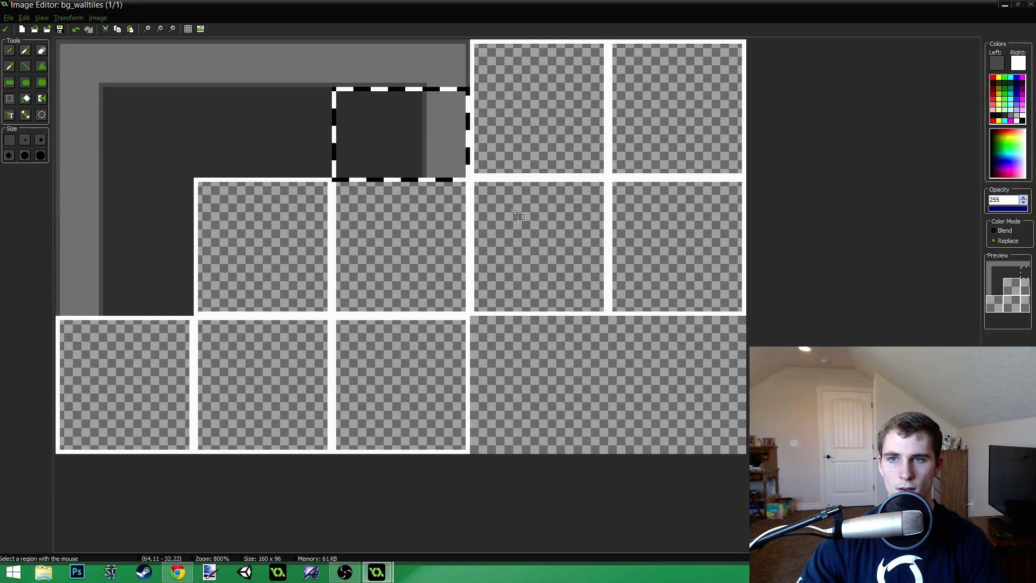
pyautogui.hotkey('ctrl', 'c')
pyautogui.hotkey('ctrl', 'v')
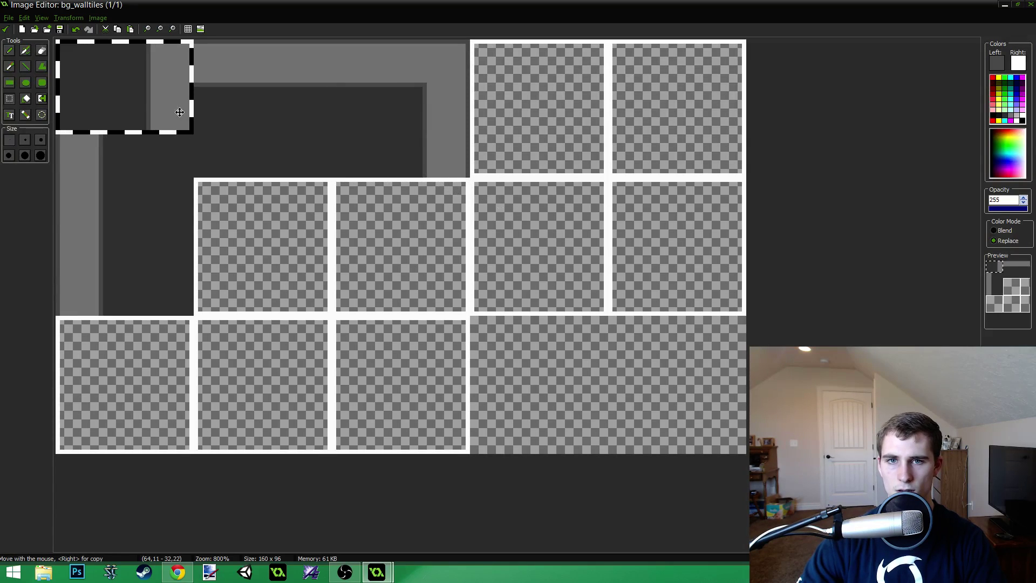
pyautogui.moveTo(139, 99); pyautogui.dragTo(402, 271)
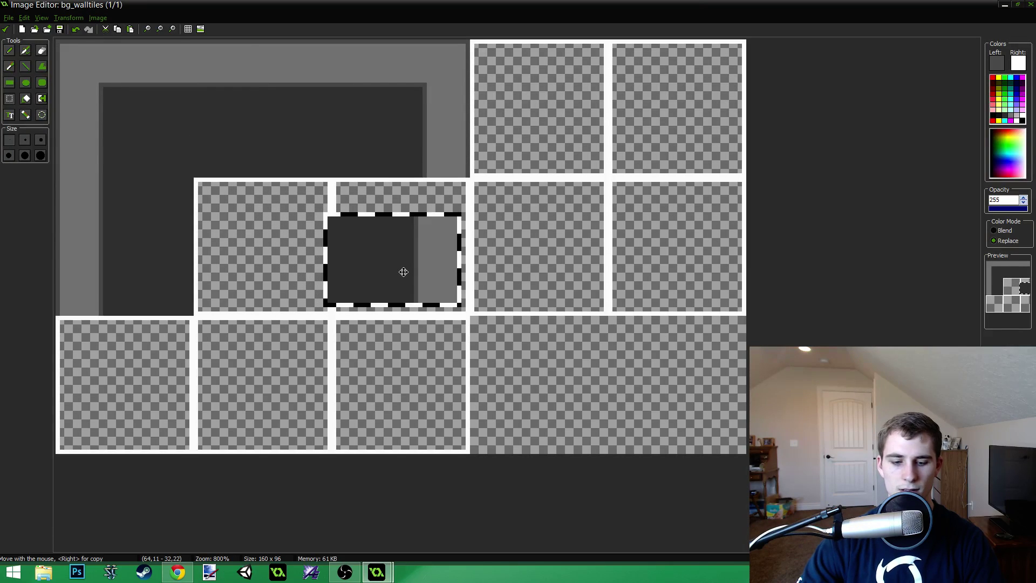
pyautogui.hotkey('ctrl', 'z')
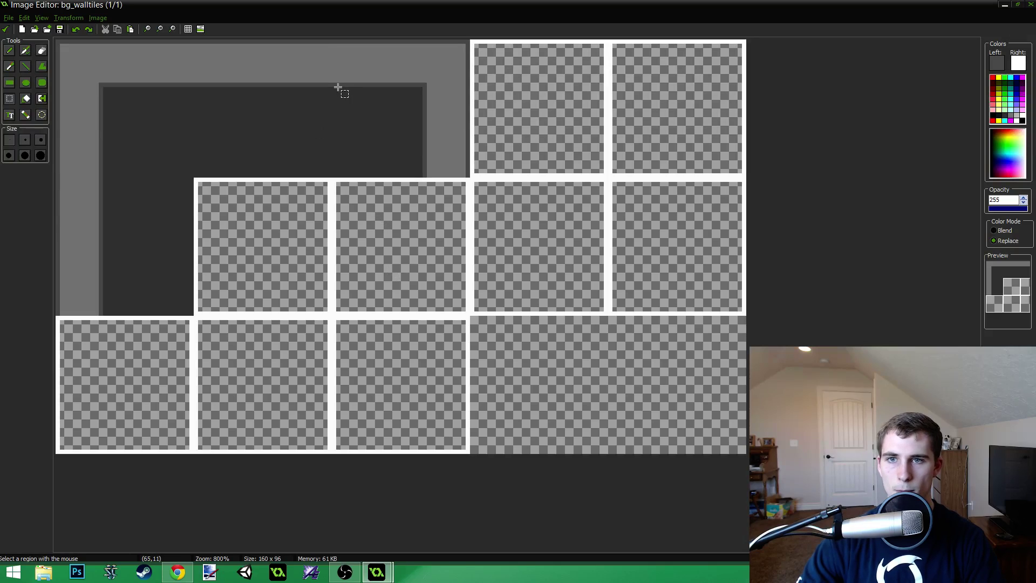
# Select the 32 by 21 pixel section of vertical wall in the third tile and fill the tile below it with copies.
pyautogui.moveTo(333, 88); pyautogui.dragTo(416, 273)
pyautogui.hotkey('ctrl', 'z')
pyautogui.hotkey('ctrl', 'z')
pyautogui.hotkey('ctrl', 'z')
pyautogui.hotkey('ctrl', 'z')
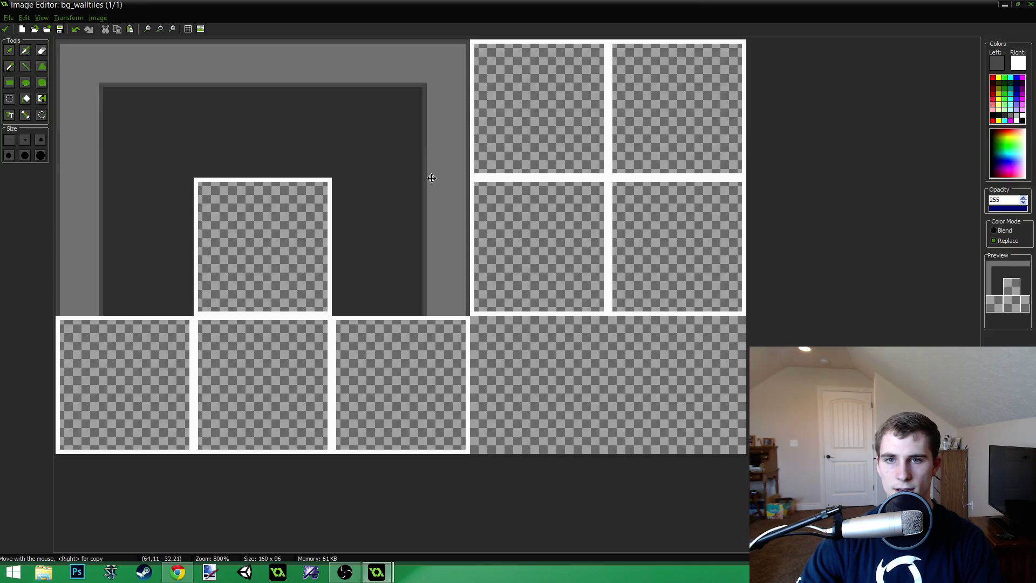
pyautogui.hotkey('ctrl', 'z')
pyautogui.click(9, 99)
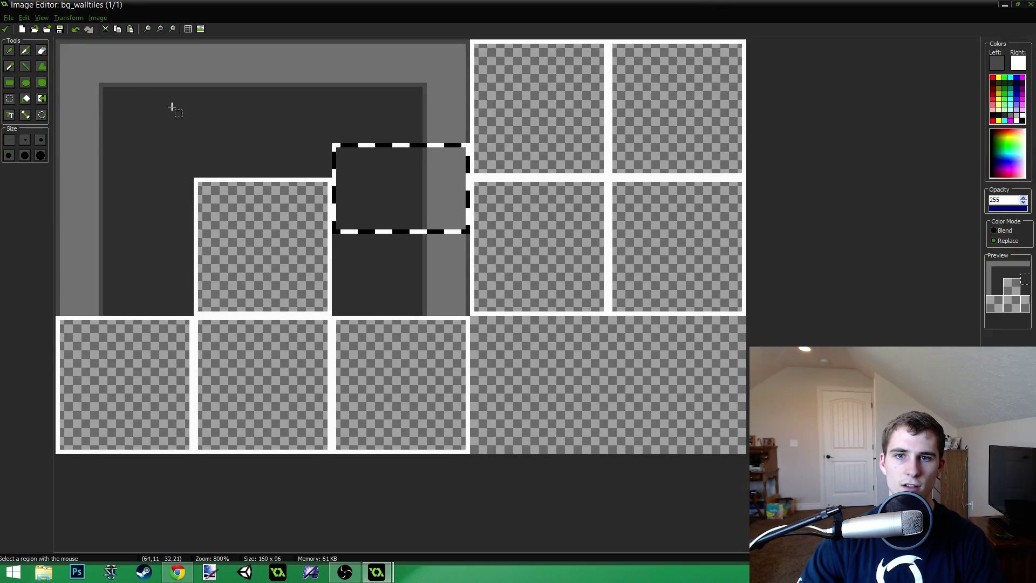
# Try a white diagonal line across the first tile between its inner and outer corners, and undo it.
pyautogui.click(25, 67)
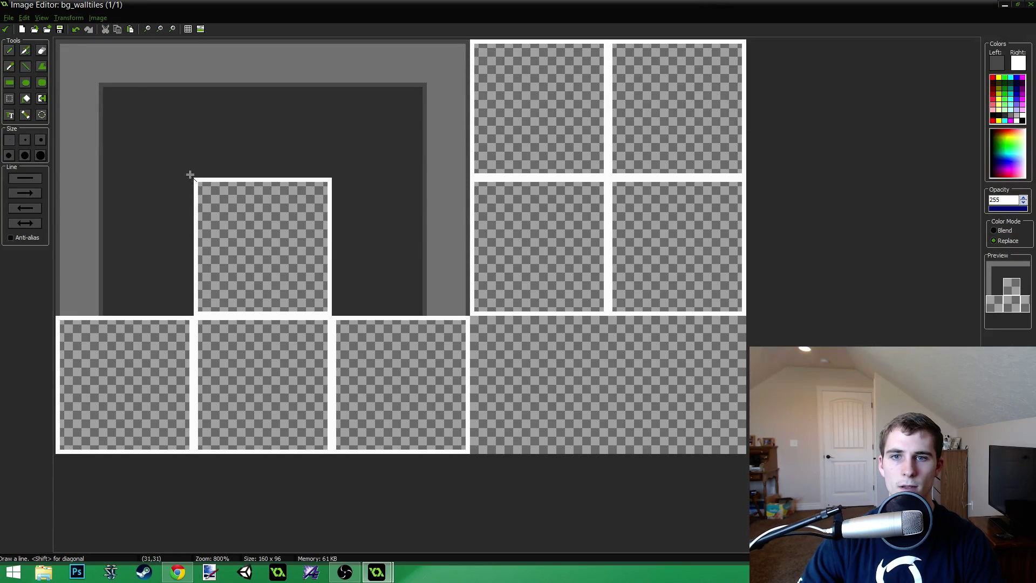
pyautogui.moveTo(195, 180)
pyautogui.mouseDown()
pyautogui.moveTo(61, 49)
pyautogui.moveTo(139, 120)
pyautogui.moveTo(79, 178)
pyautogui.moveTo(61, 44)
pyautogui.moveTo(116, 148)
pyautogui.moveTo(59, 59)
pyautogui.mouseUp()
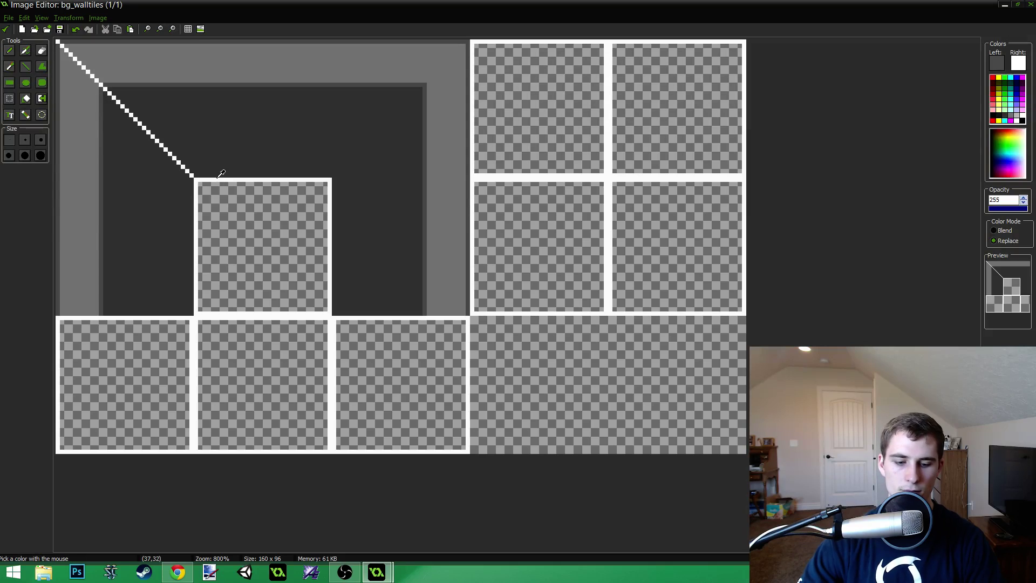
pyautogui.hotkey('ctrl', 'z')
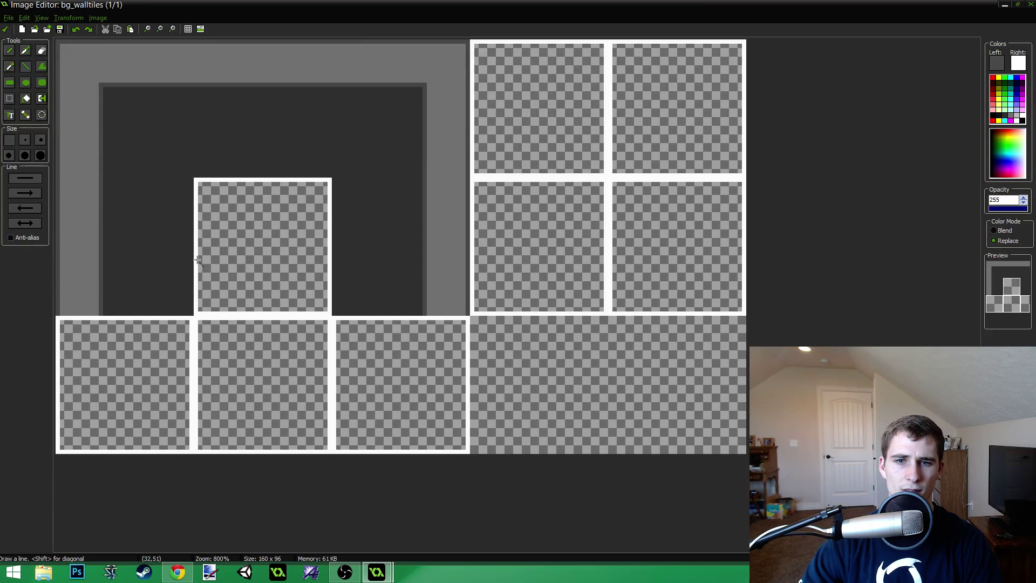
# Copy the 21 by 32 pixel section of horizontal wall in the first tile to the right end of the third row's first tile.
pyautogui.press('s')
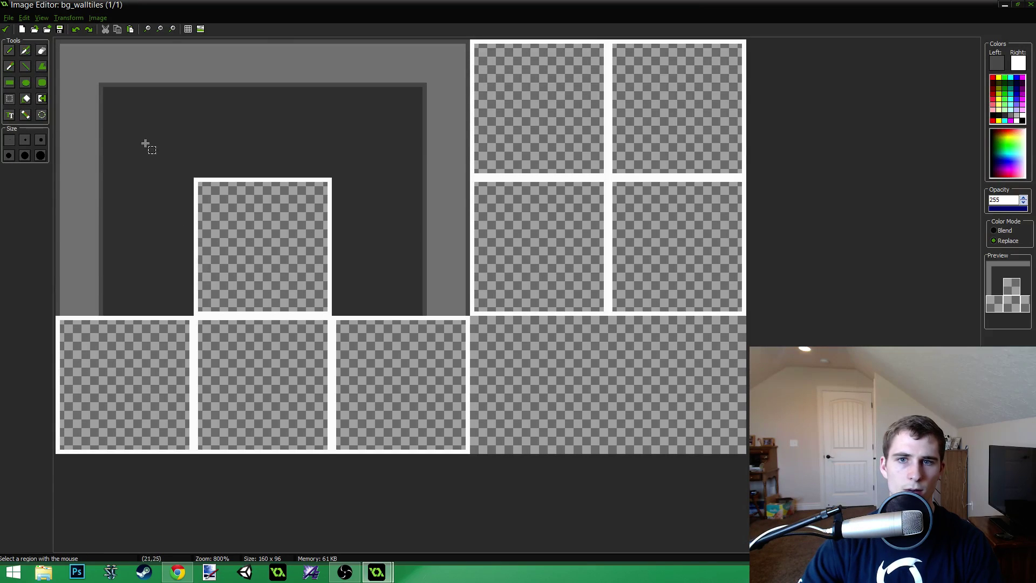
pyautogui.moveTo(191, 176)
pyautogui.mouseDown()
pyautogui.moveTo(190, 135)
pyautogui.moveTo(164, 88)
pyautogui.moveTo(131, 49)
pyautogui.moveTo(105, 41)
pyautogui.mouseUp()
pyautogui.moveTo(166, 112); pyautogui.dragTo(161, 393)
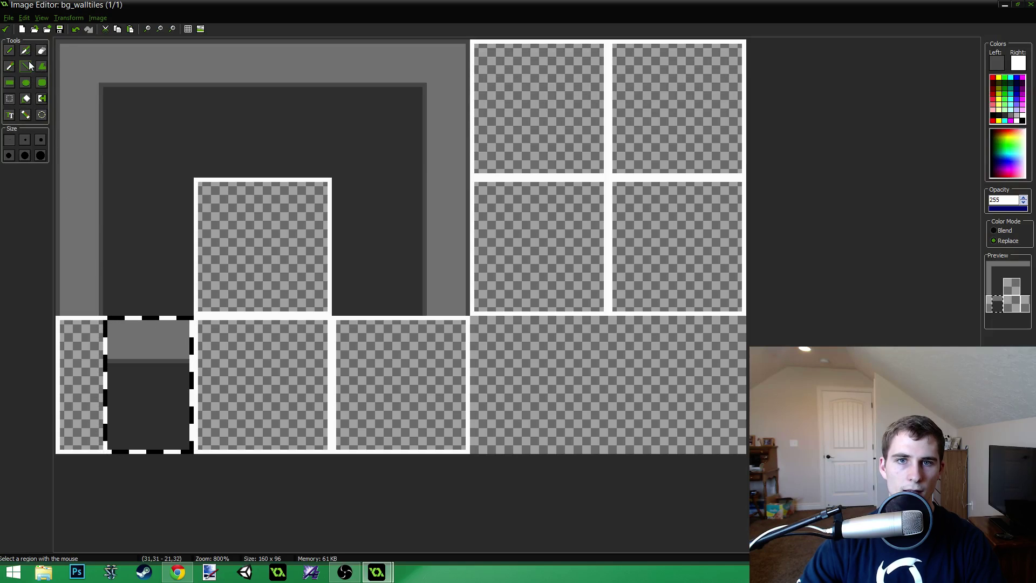
# Pick the dark gray outline color and outline the third row's first tile corner, joining its inner corner and its lower and left outer edges.
pyautogui.scroll(3, 43, 434)
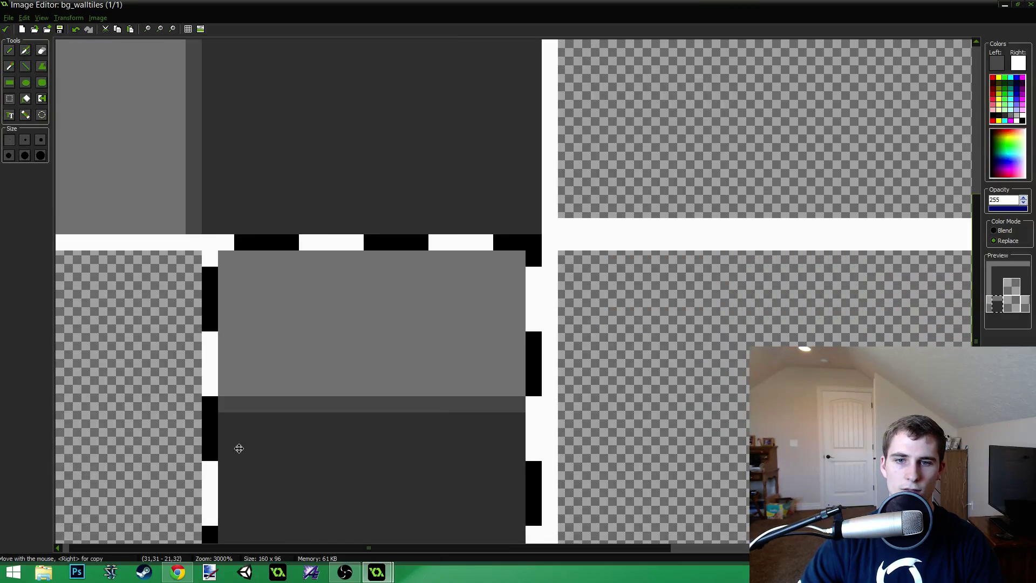
pyautogui.scroll(-3, 459, 411)
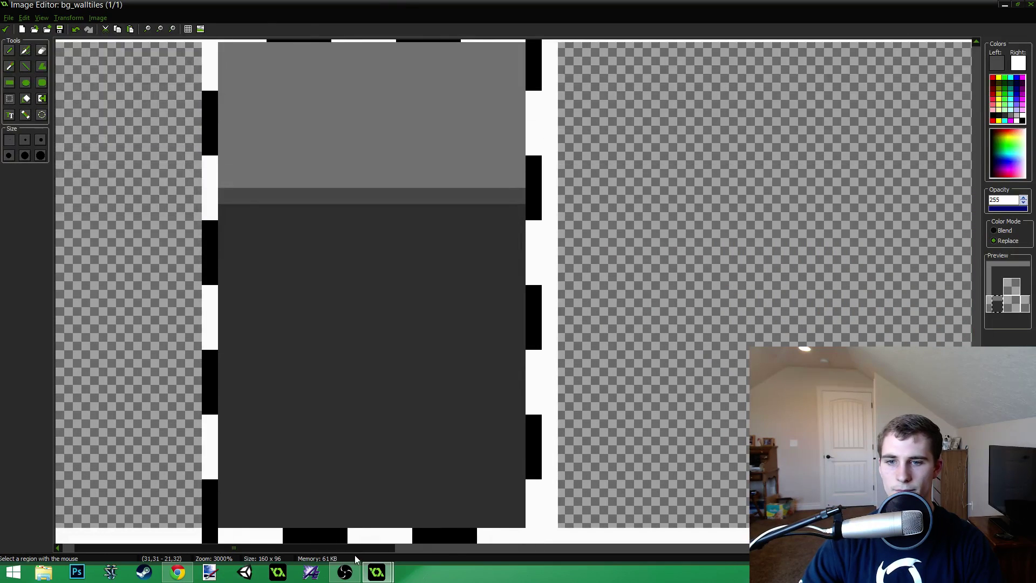
pyautogui.scroll(-1, 458, 410)
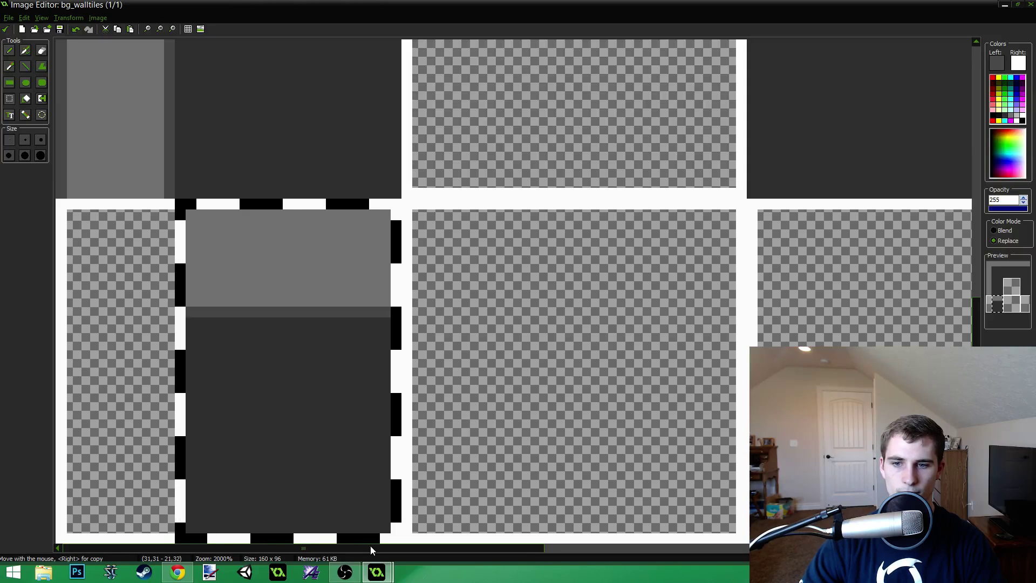
pyautogui.click(25, 66)
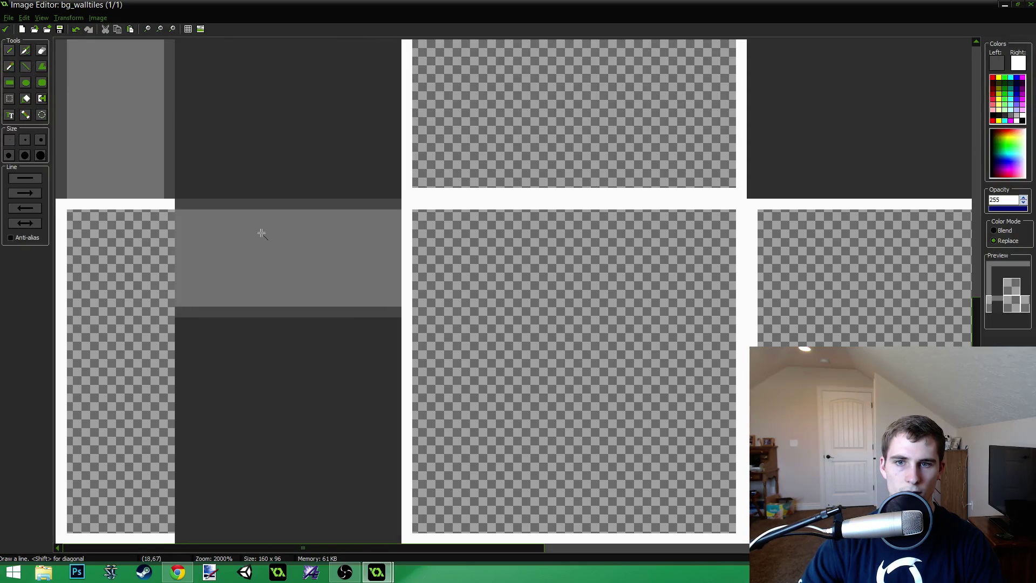
pyautogui.keyDown('ctrl'); pyautogui.click(185, 200); pyautogui.keyUp('ctrl')
pyautogui.click(170, 204)
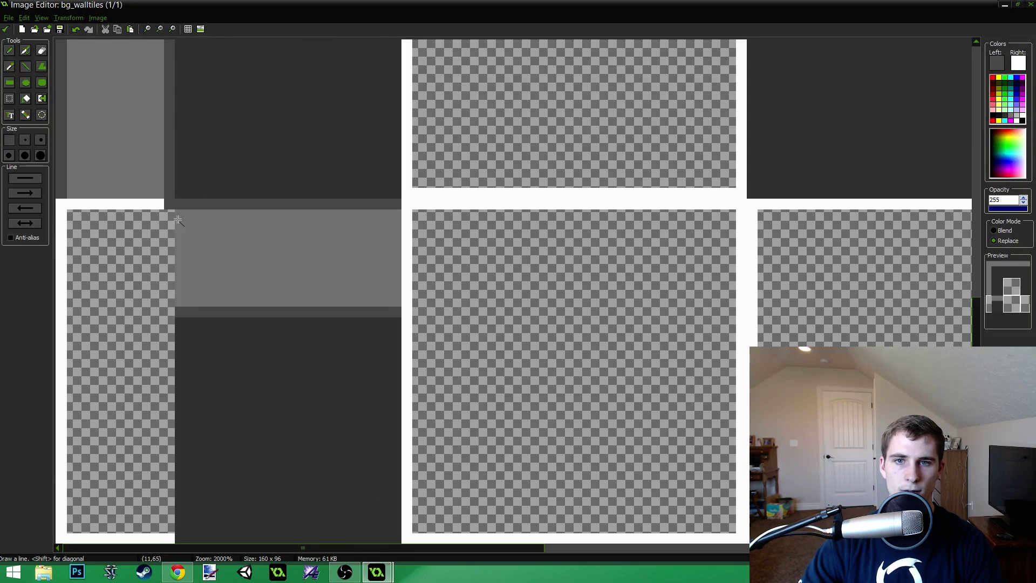
pyautogui.moveTo(171, 311); pyautogui.dragTo(55, 203)
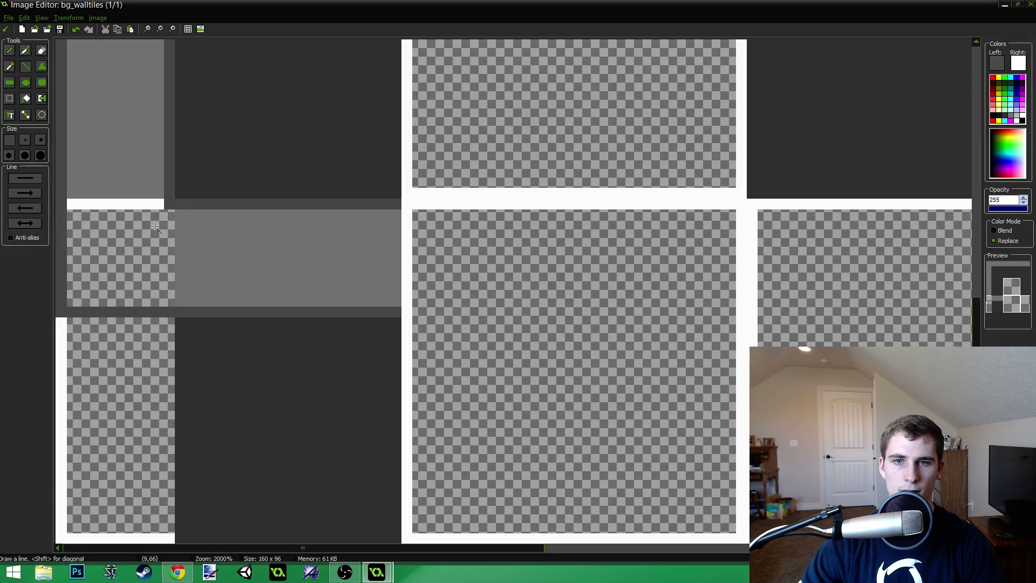
# Pick the wall's lighter gray, cover the white guide line inside the lower-left corner outline, and flood fill the empty area with it.
pyautogui.keyDown('ctrl'); pyautogui.click(148, 170); pyautogui.keyUp('ctrl')
pyautogui.moveTo(163, 204); pyautogui.dragTo(72, 204)
pyautogui.moveTo(178, 217); pyautogui.dragTo(89, 208)
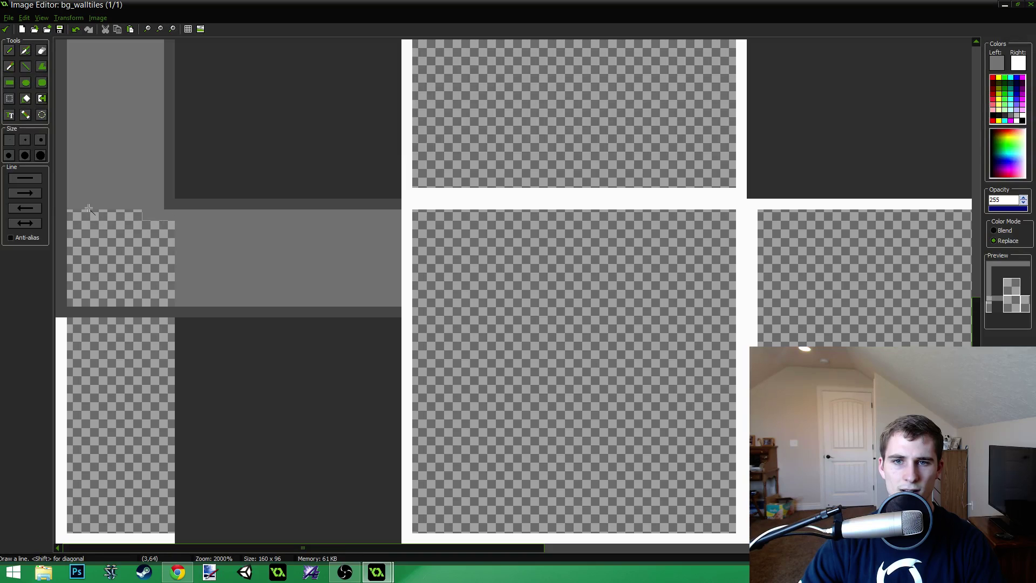
pyautogui.click(26, 98)
pyautogui.click(125, 237)
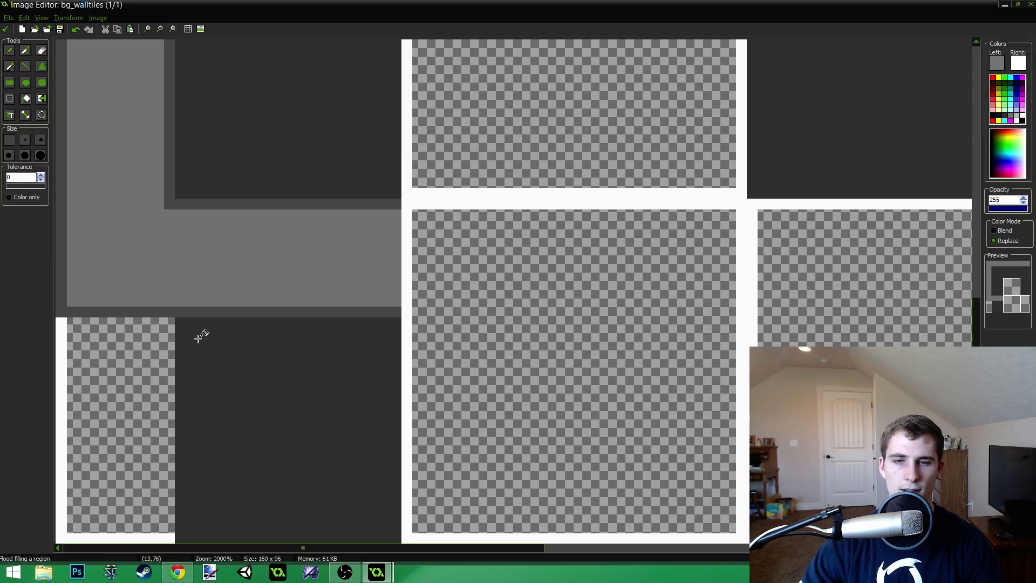
# Pick the darkest interior gray and fill the empty area and white guide lines below the lower-left wall corner with it.
pyautogui.keyDown('ctrl'); pyautogui.click(194, 380); pyautogui.keyUp('ctrl')
pyautogui.click(81, 381)
pyautogui.click(61, 390)
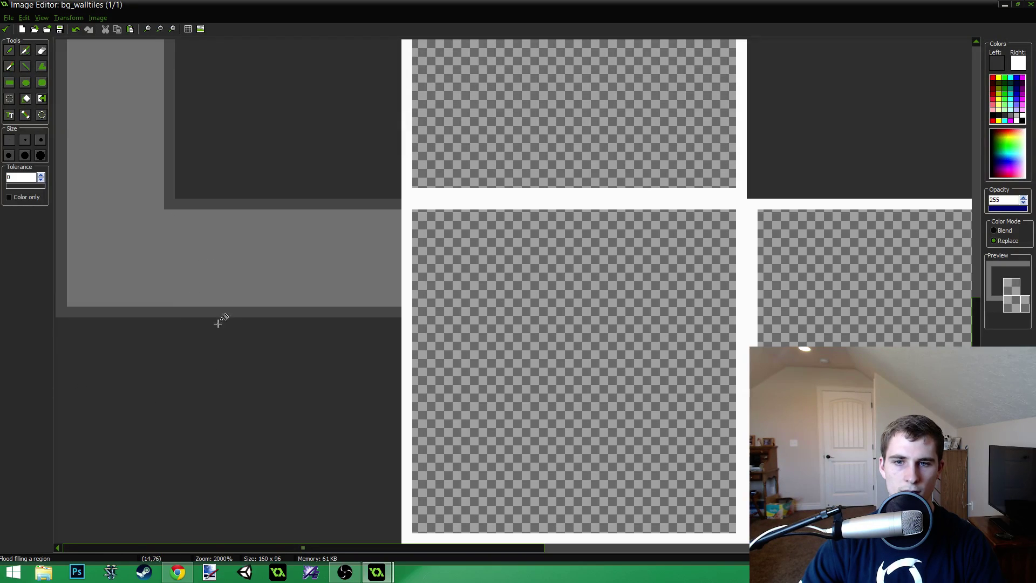
pyautogui.press('ctrl')
pyautogui.keyDown('ctrl'); pyautogui.scroll(-5, 270, 262); pyautogui.keyUp('ctrl')
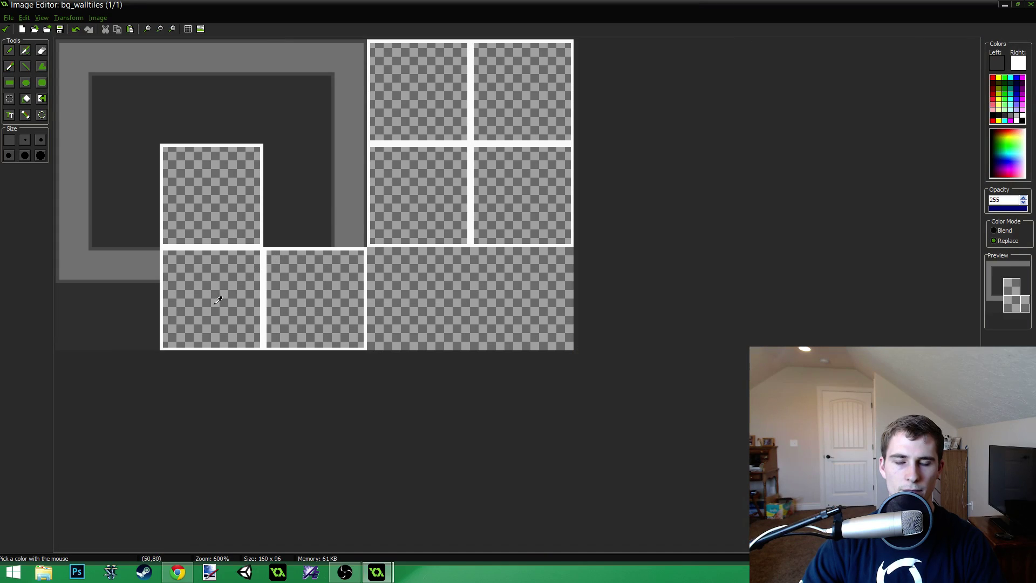
# Copy the third row's first tile, mirror the whole image horizontally, and paste the copy over the third row's third tile.
pyautogui.press('s')
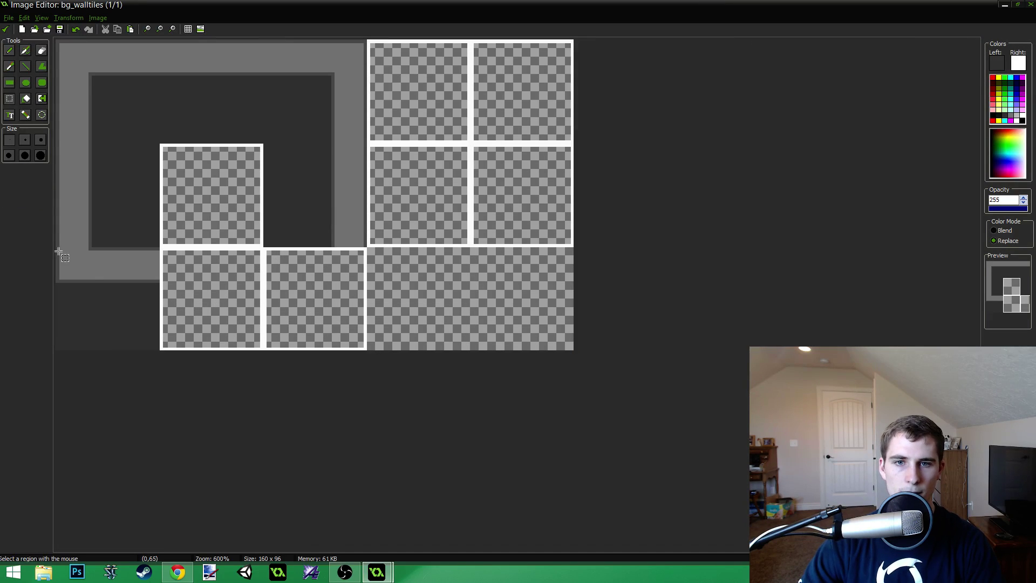
pyautogui.moveTo(56, 249); pyautogui.dragTo(161, 347)
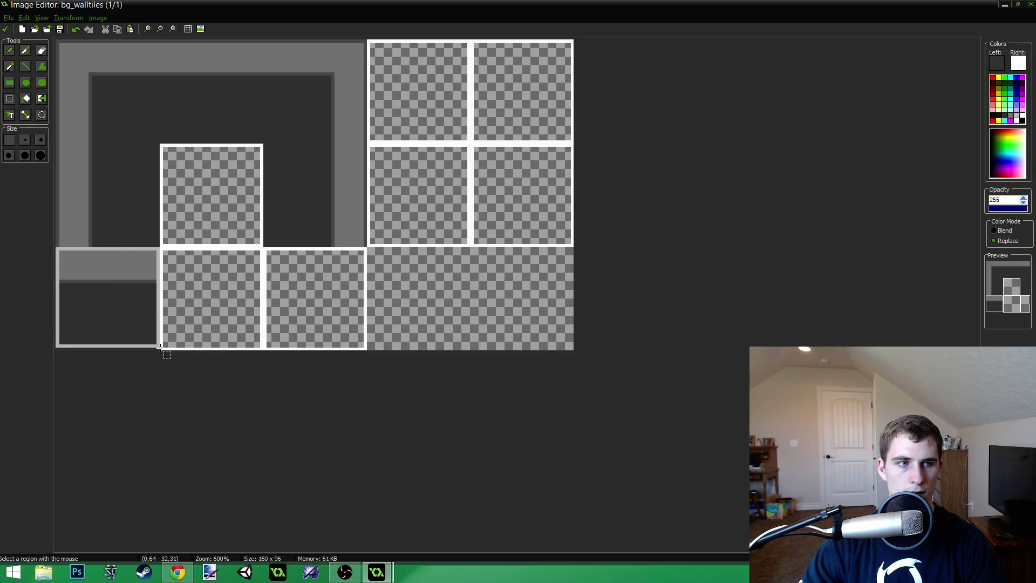
pyautogui.moveTo(160, 347); pyautogui.dragTo(162, 353)
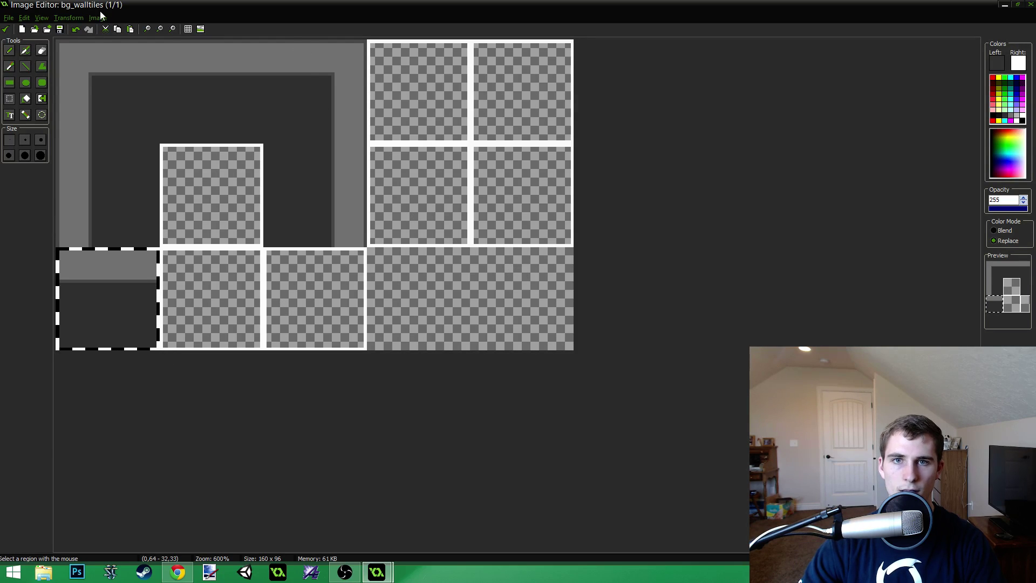
pyautogui.click(68, 17)
pyautogui.click(83, 42)
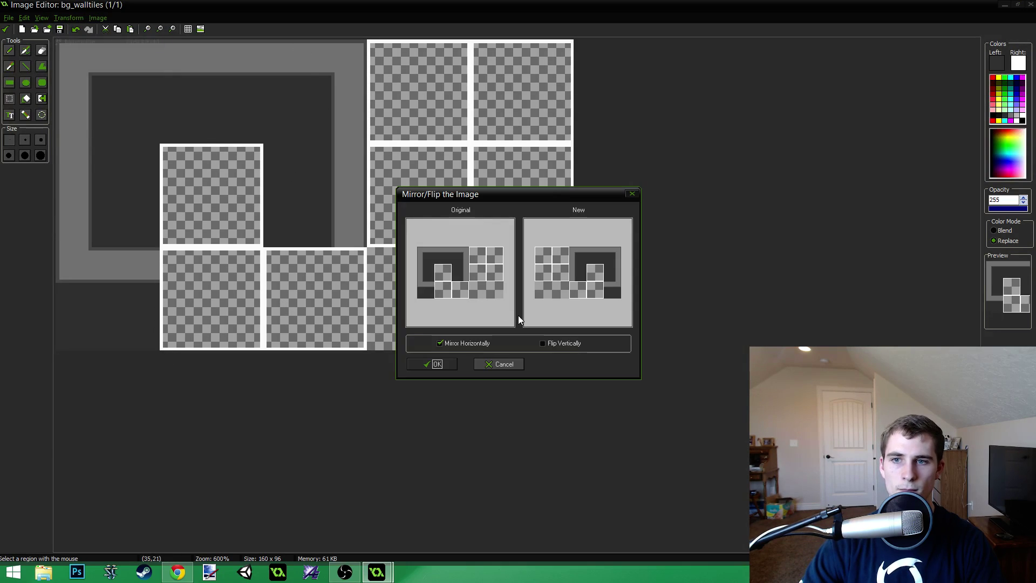
pyautogui.click(442, 364)
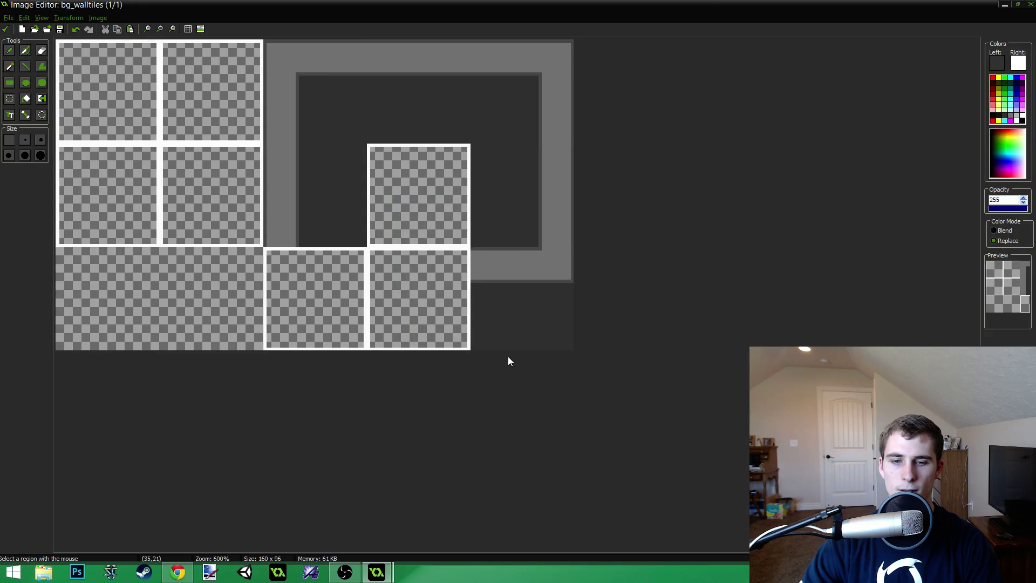
pyautogui.hotkey('ctrl', 'v')
pyautogui.moveTo(125, 92); pyautogui.dragTo(333, 303)
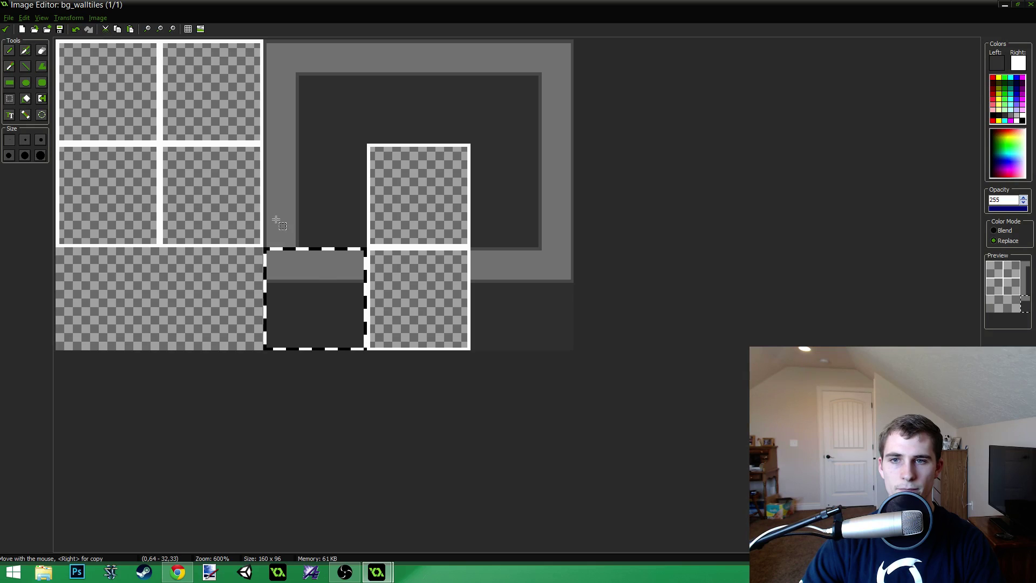
# Mirror the whole image back horizontally and copy the first row's middle wall tile onto the third row's second tile.
pyautogui.click(67, 19)
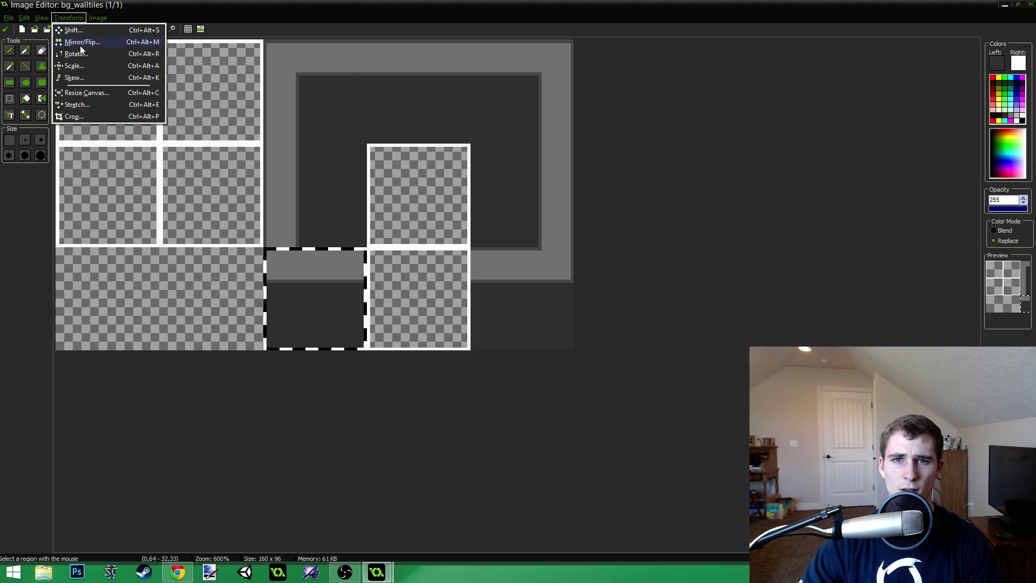
pyautogui.click(82, 43)
pyautogui.click(436, 363)
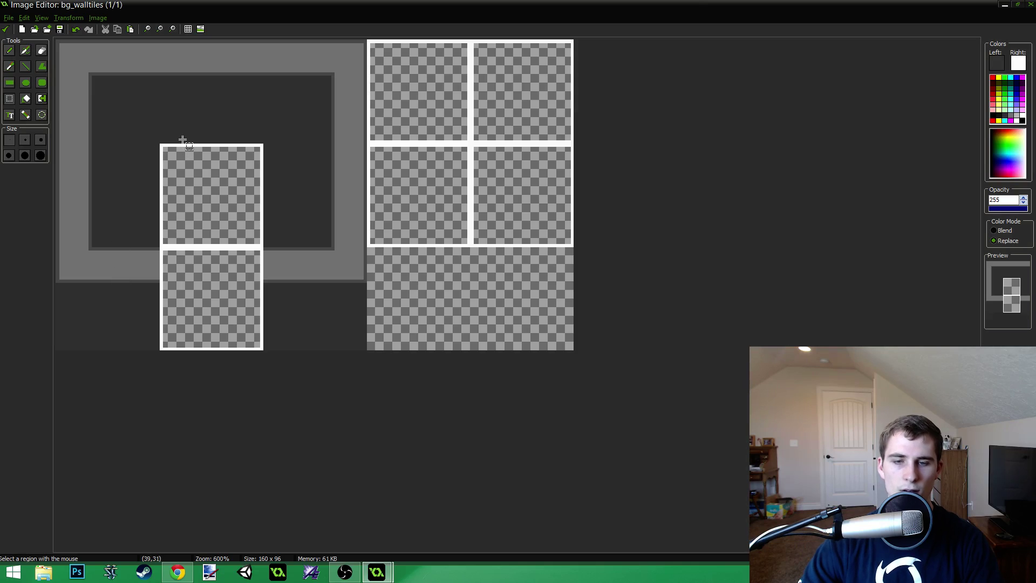
pyautogui.moveTo(161, 142); pyautogui.dragTo(266, 42)
pyautogui.moveTo(240, 106); pyautogui.dragTo(235, 301)
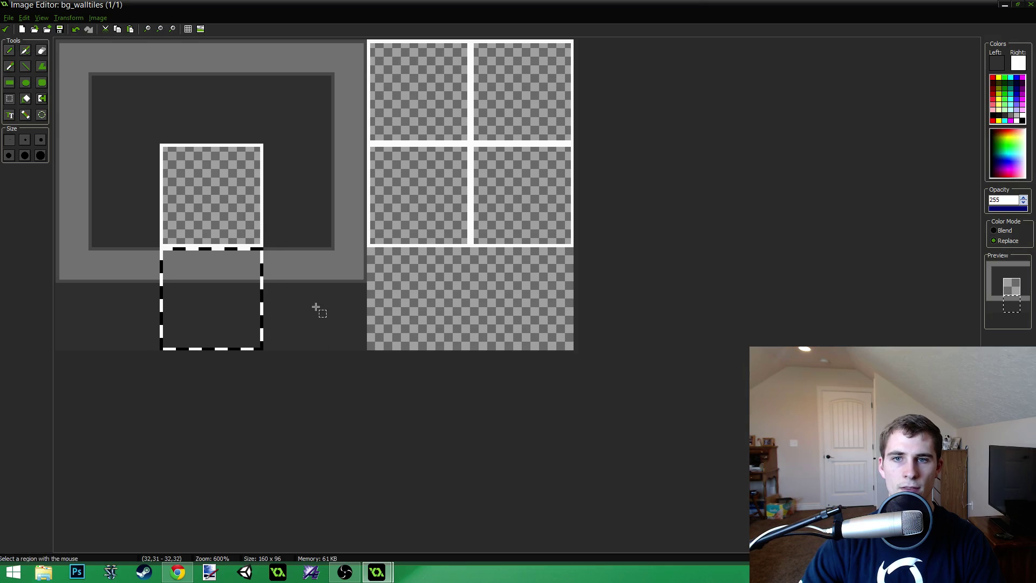
# Pick black and flood fill the second row's middle tile, including its white border.
pyautogui.click(999, 115)
pyautogui.press('p')
pyautogui.press('f')
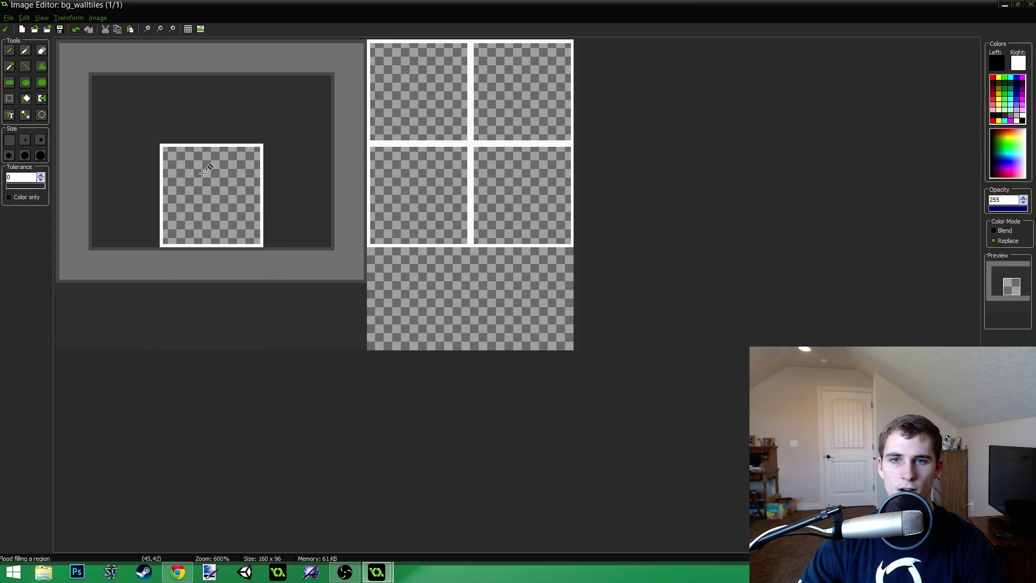
pyautogui.click(245, 173)
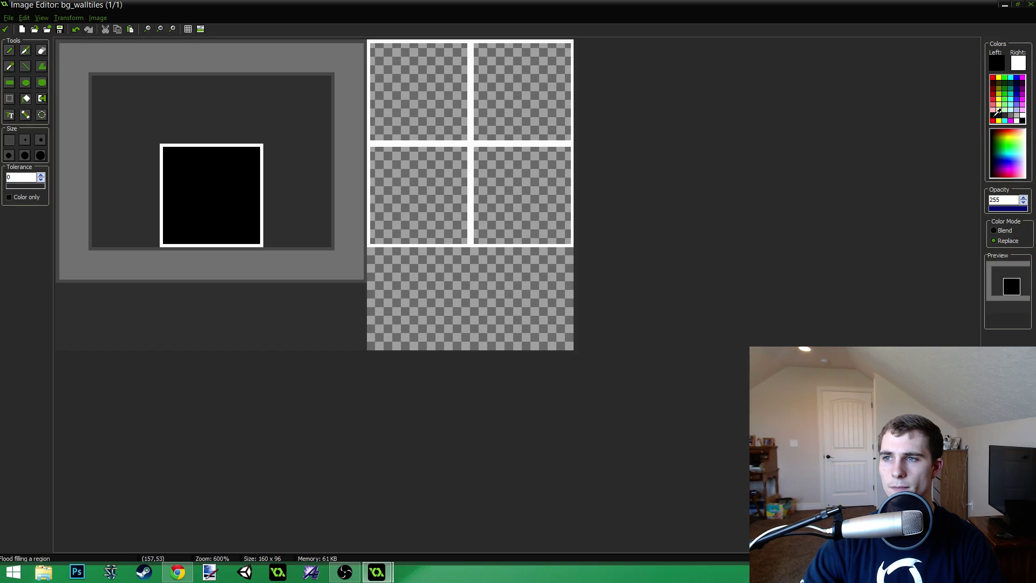
pyautogui.click(162, 181)
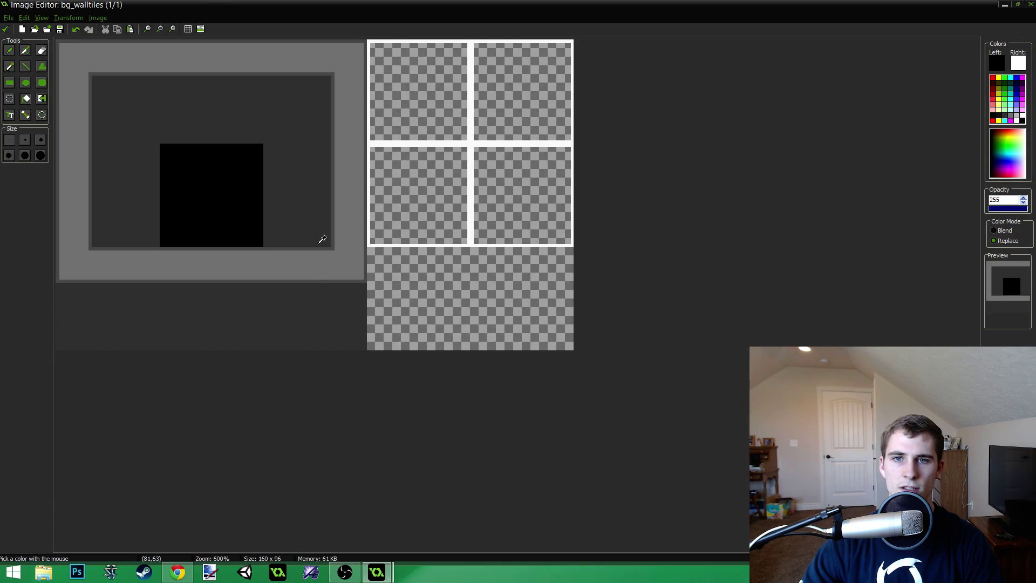
# Draw black lines along the top of the second row's first and third tile interiors and fill the areas below them black.
pyautogui.keyDown('ctrl'); pyautogui.scroll(-3, 321, 240); pyautogui.keyUp('ctrl')
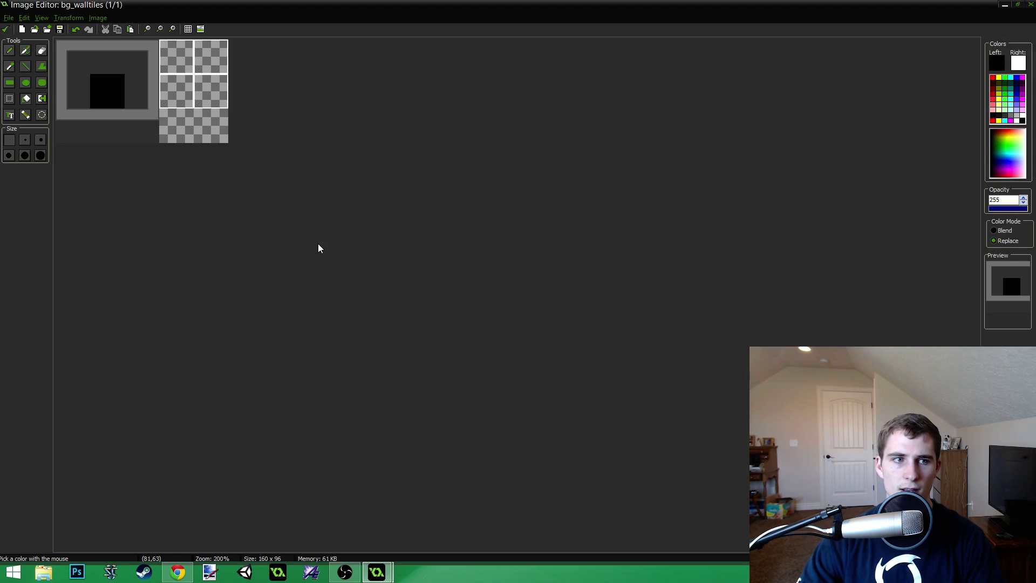
pyautogui.keyDown('ctrl'); pyautogui.scroll(4, 81, 110); pyautogui.keyUp('ctrl')
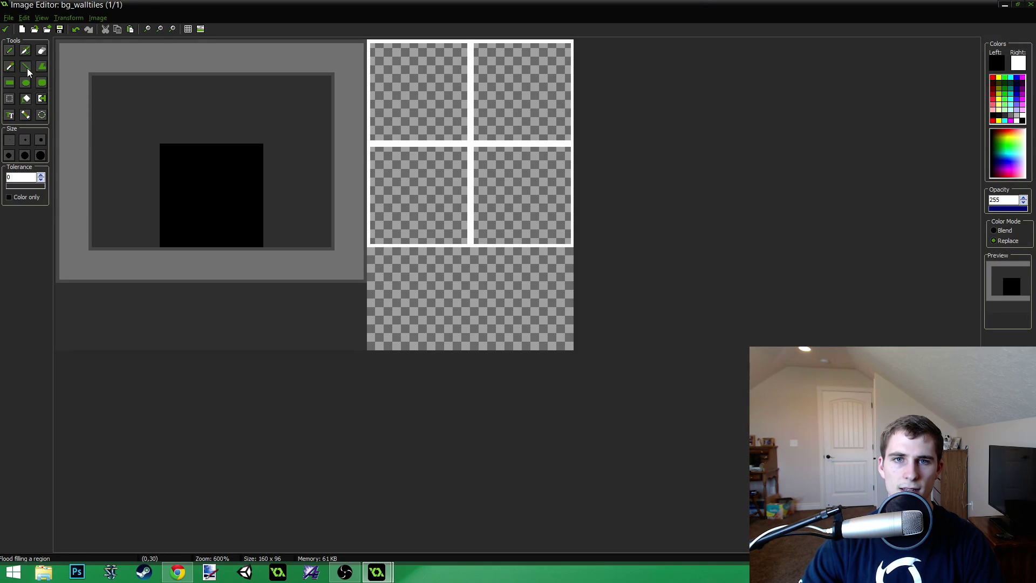
pyautogui.click(25, 66)
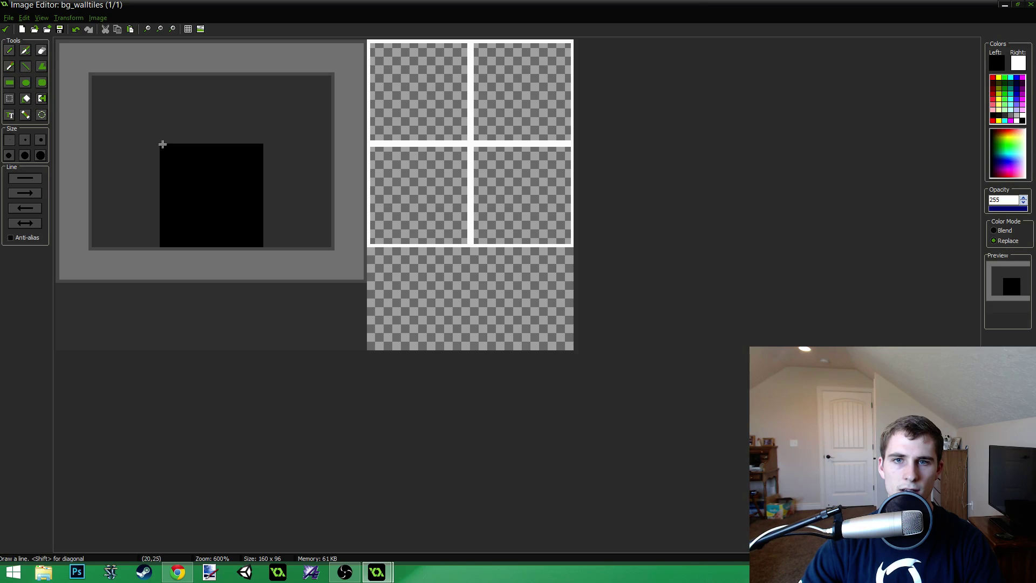
pyautogui.moveTo(160, 147); pyautogui.dragTo(98, 146)
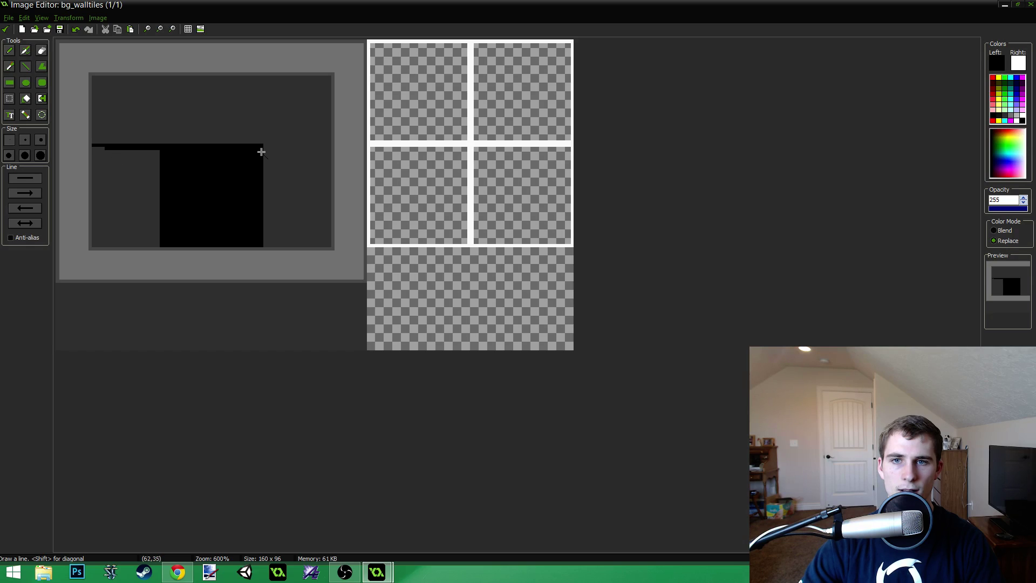
pyautogui.moveTo(264, 147); pyautogui.dragTo(319, 147)
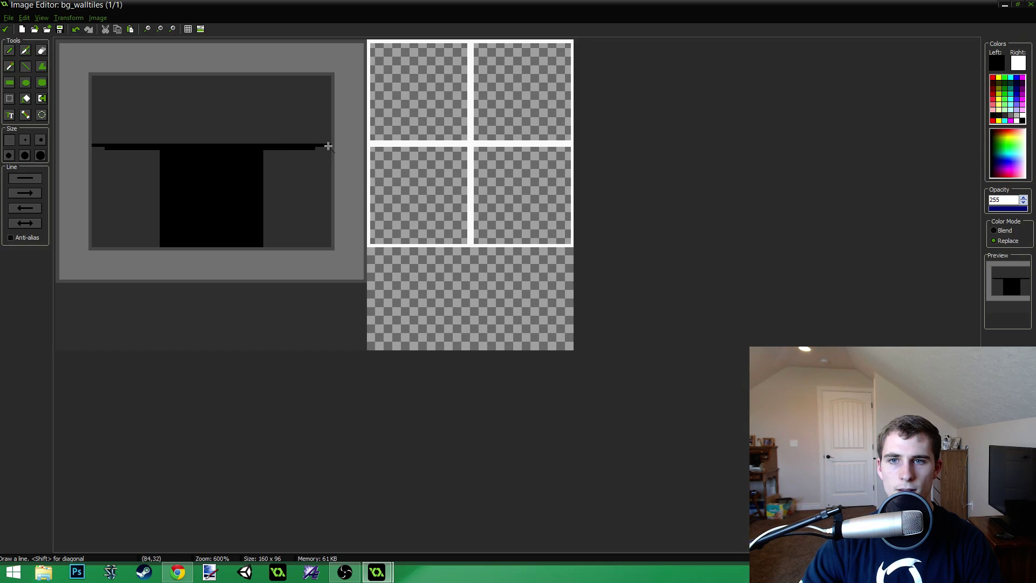
pyautogui.press('f')
pyautogui.click(156, 202)
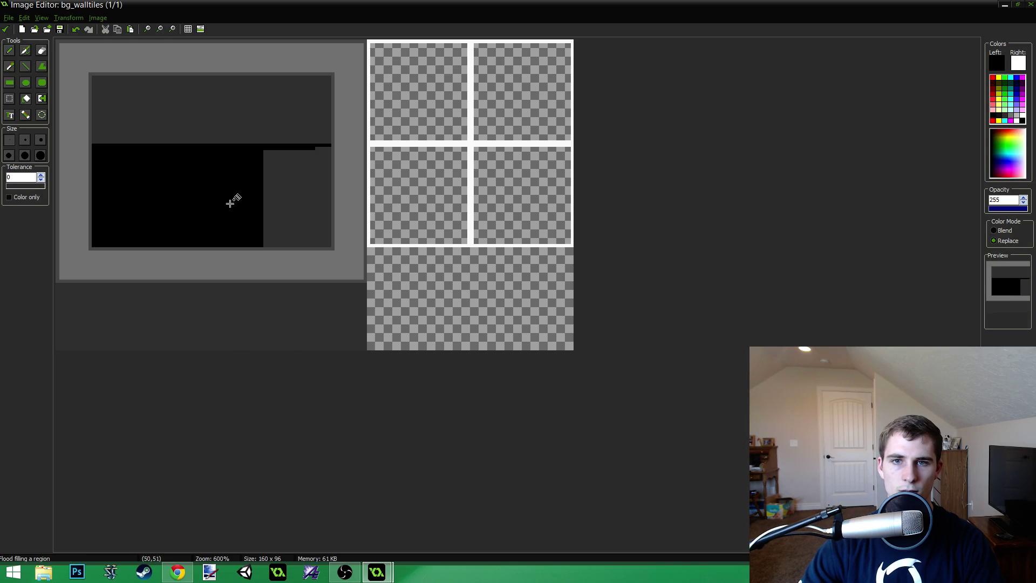
pyautogui.click(290, 201)
pyautogui.keyDown('ctrl'); pyautogui.scroll(-3, 271, 210); pyautogui.keyUp('ctrl')
pyautogui.keyDown('ctrl'); pyautogui.scroll(2, 264, 216); pyautogui.keyUp('ctrl')
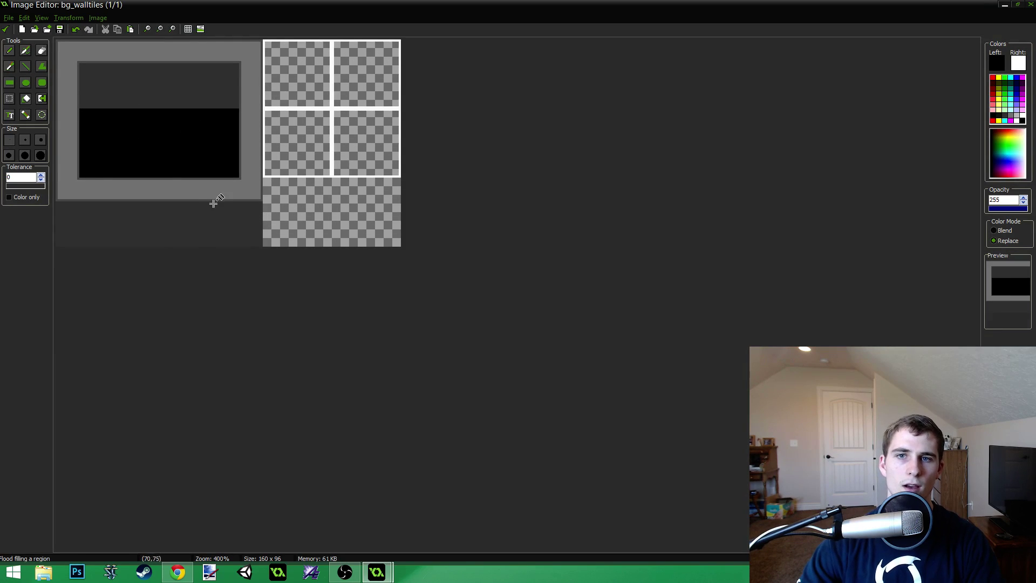
pyautogui.keyDown('ctrl'); pyautogui.scroll(-1, 215, 199); pyautogui.keyUp('ctrl')
pyautogui.keyDown('ctrl'); pyautogui.scroll(1, 215, 201); pyautogui.keyUp('ctrl')
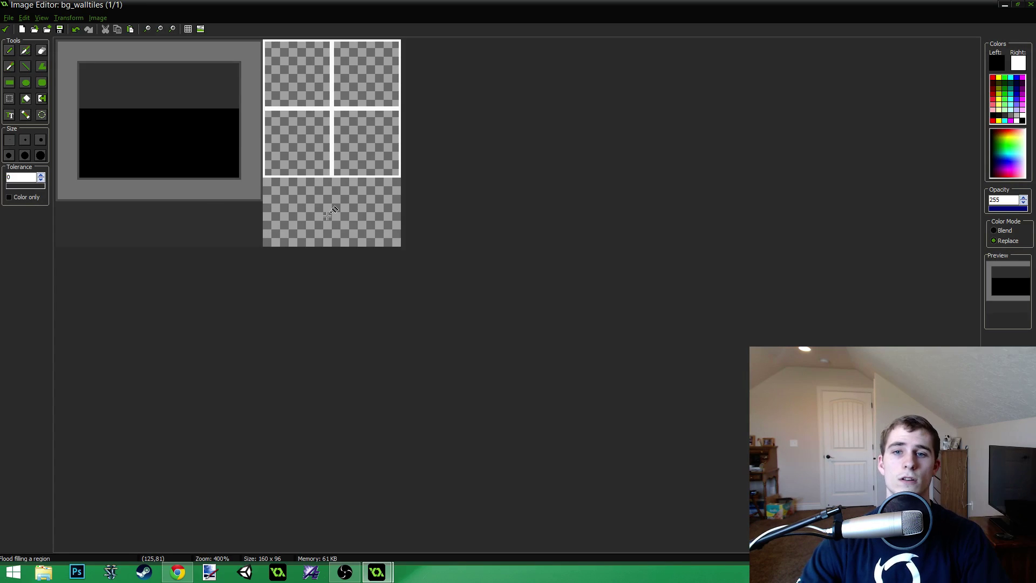
pyautogui.press('ctrl')
pyautogui.keyDown('ctrl'); pyautogui.scroll(2, 213, 192); pyautogui.keyUp('ctrl')
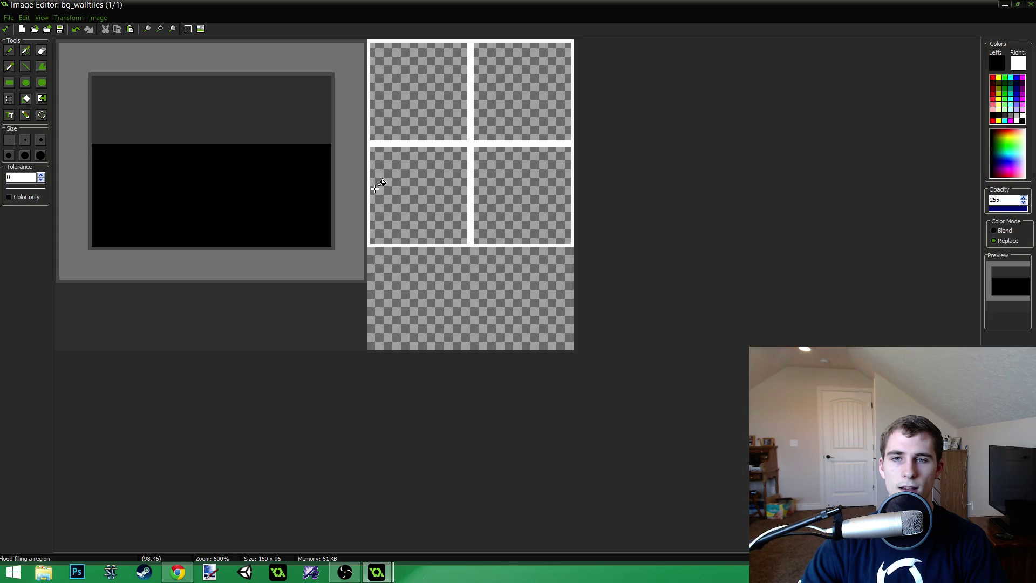
# Apply the image edits, then make bg_walltiles a tile set with a tile width and height of 32.
pyautogui.click(5, 29)
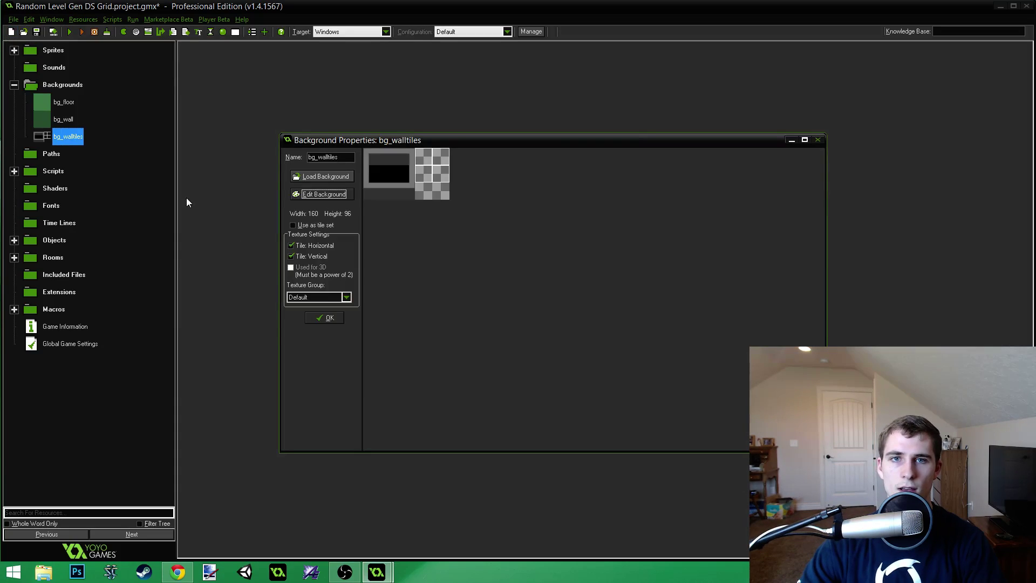
pyautogui.click(324, 317)
pyautogui.doubleClick(68, 137)
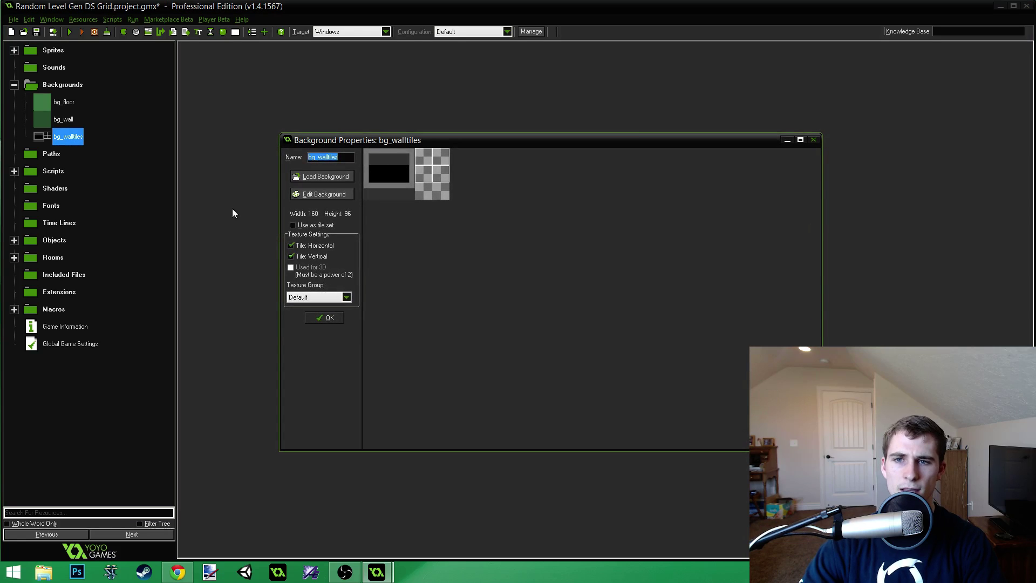
pyautogui.click(292, 225)
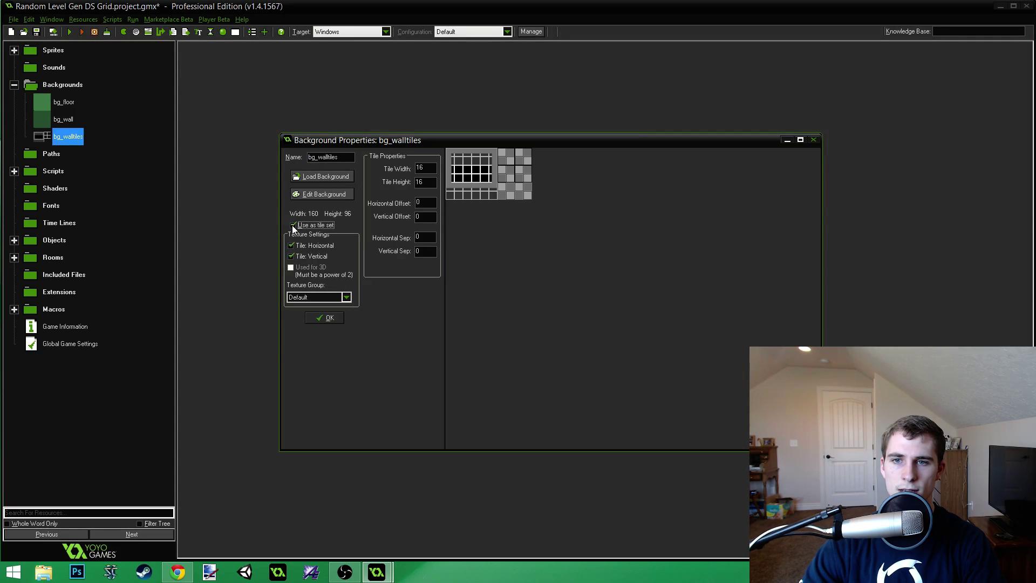
pyautogui.press('Tab')
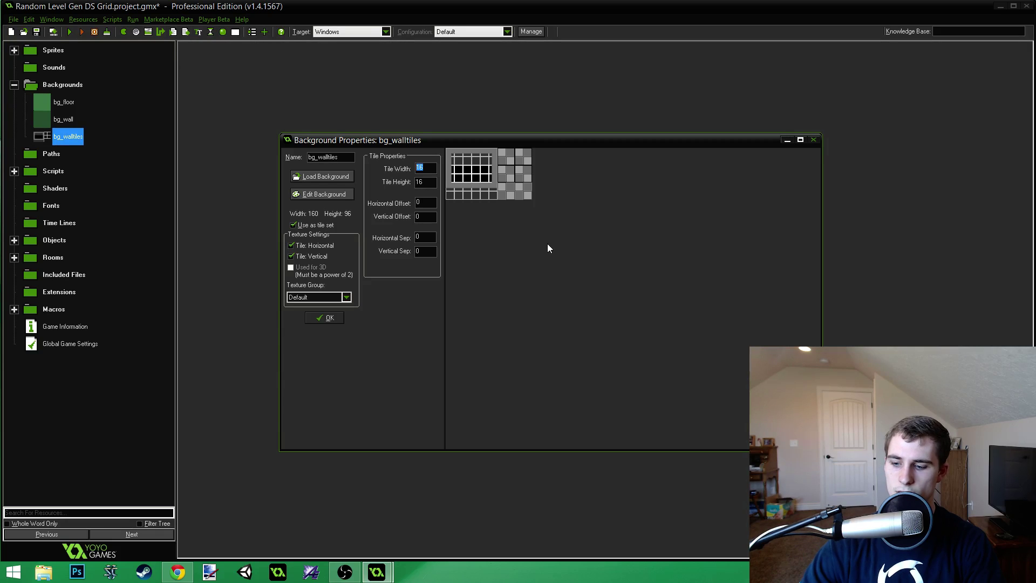
pyautogui.write('32')
pyautogui.press('Tab')
pyautogui.write('32')
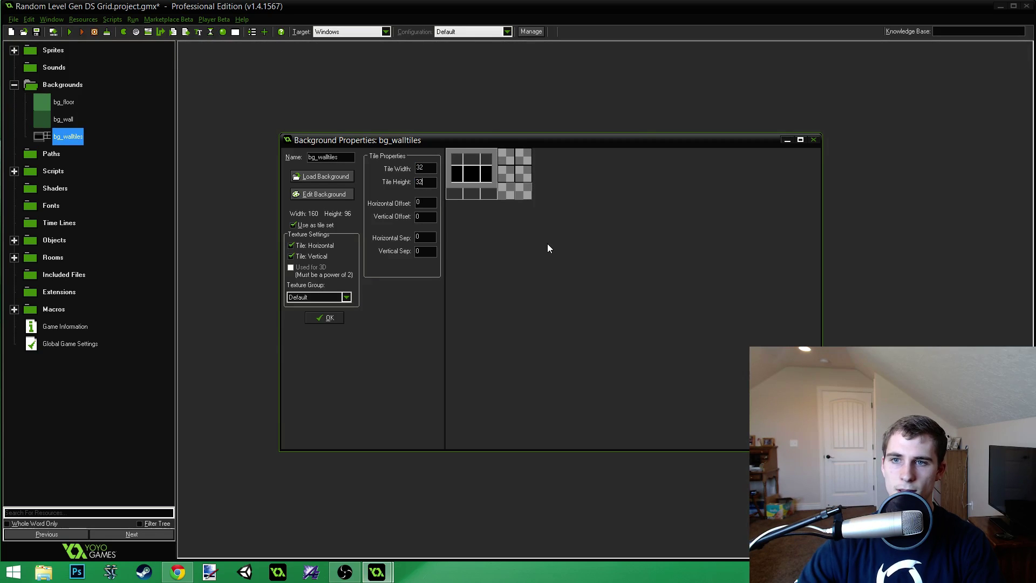
pyautogui.click(330, 317)
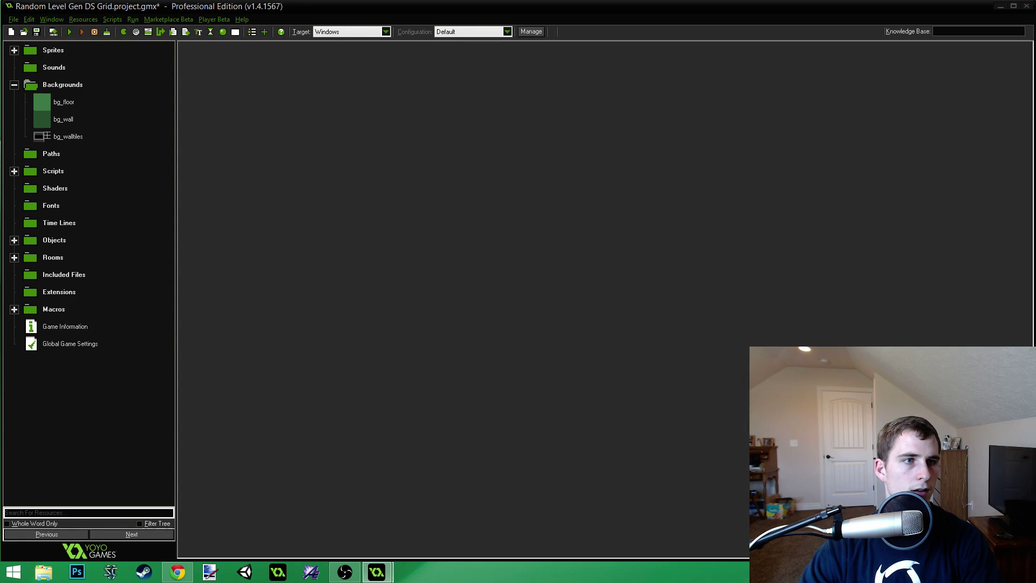
pyautogui.press('F1')
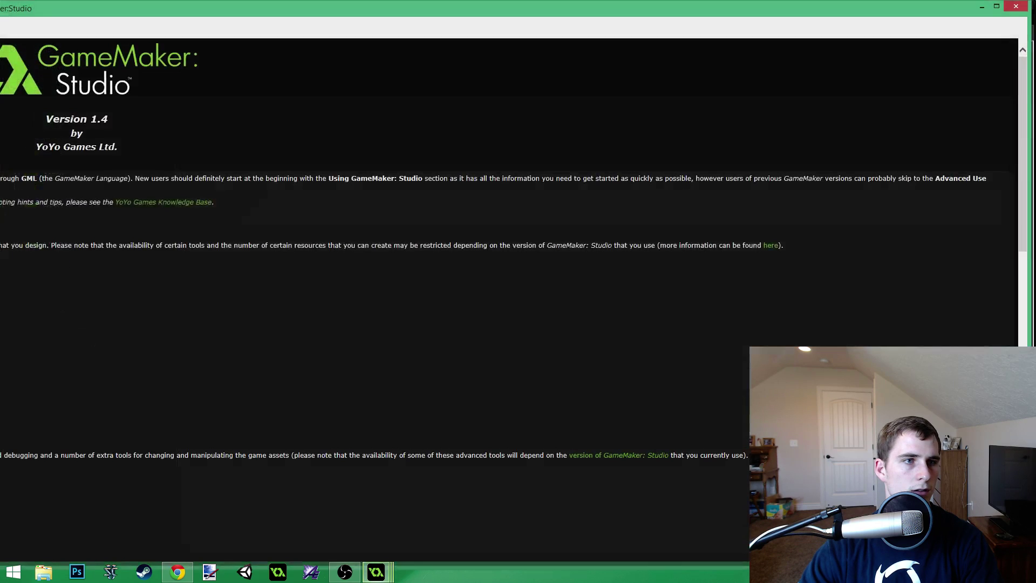
pyautogui.click(1016, 6)
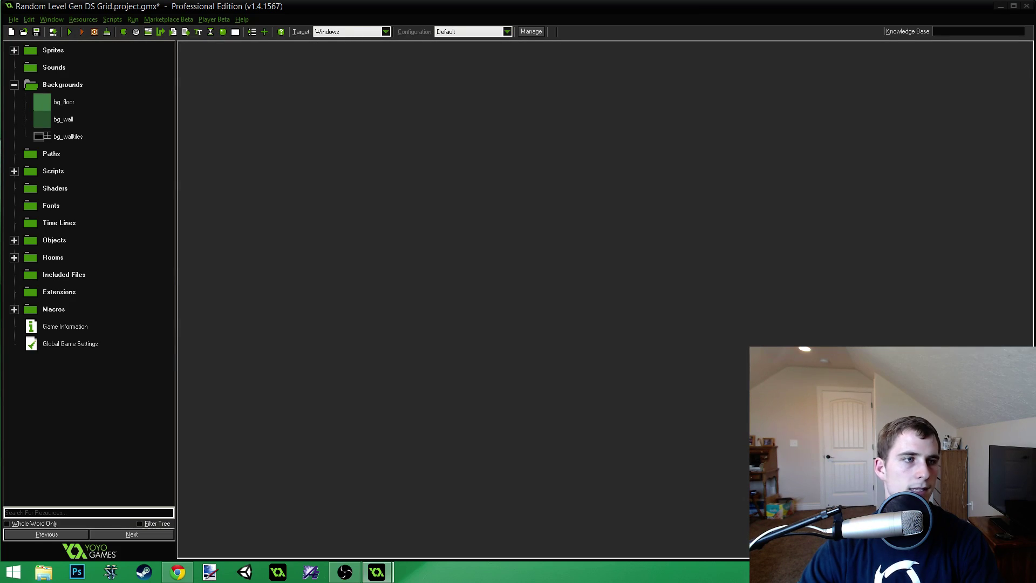
# Open the bg_walltiles image for editing and stretch it to 50% width and height, keeping the aspect ratio.
pyautogui.doubleClick(68, 138)
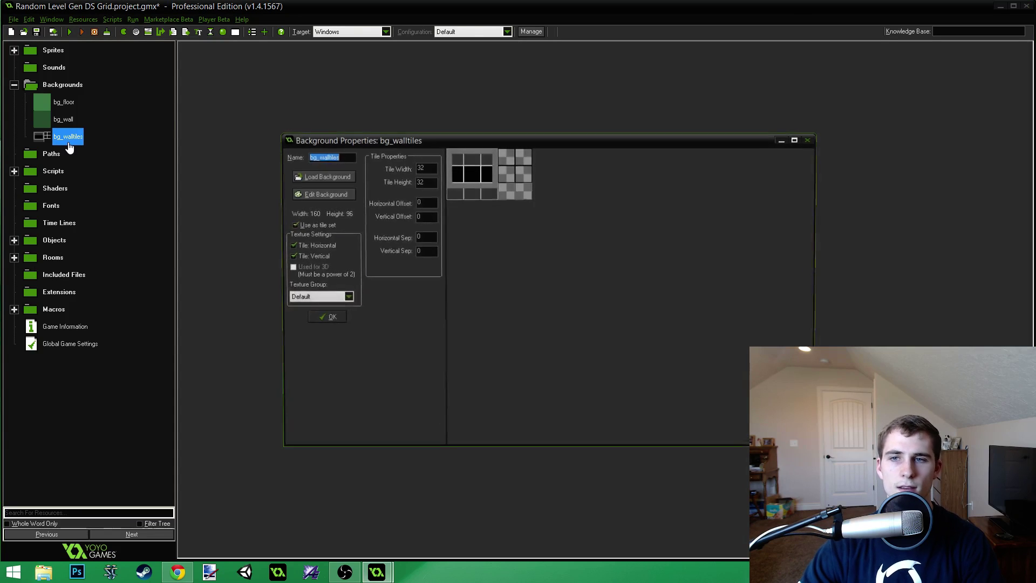
pyautogui.click(303, 198)
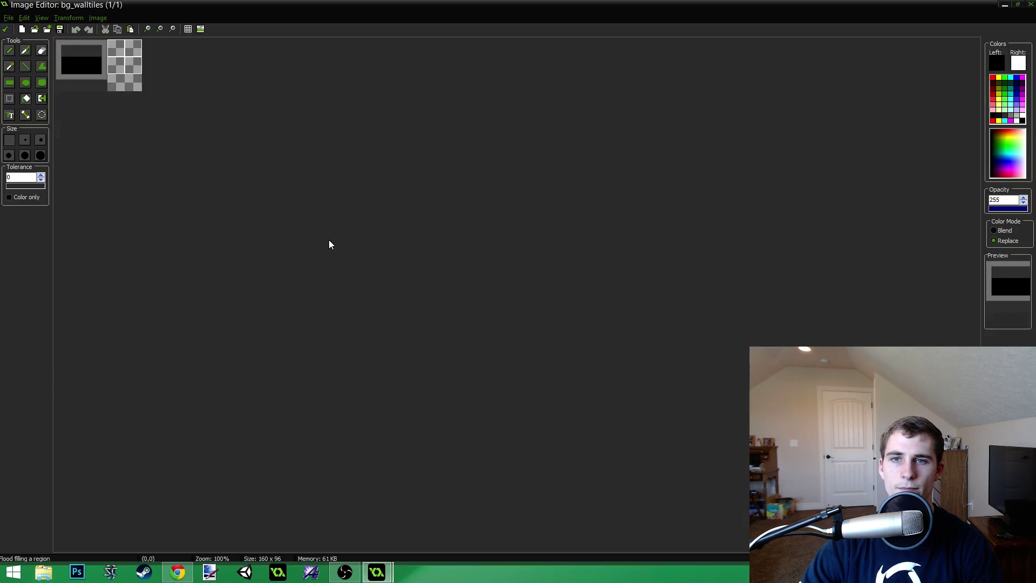
pyautogui.click(69, 16)
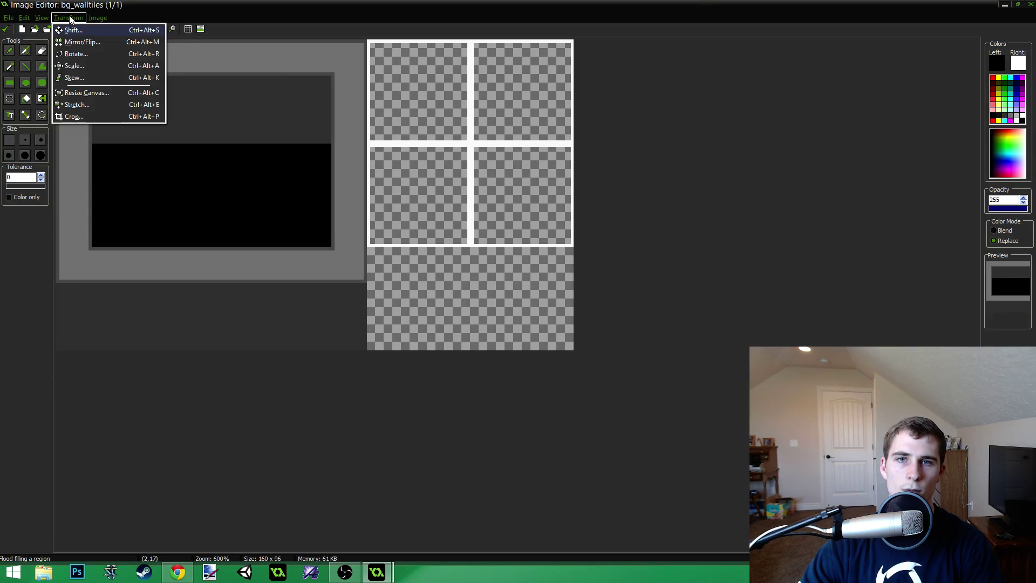
pyautogui.click(92, 105)
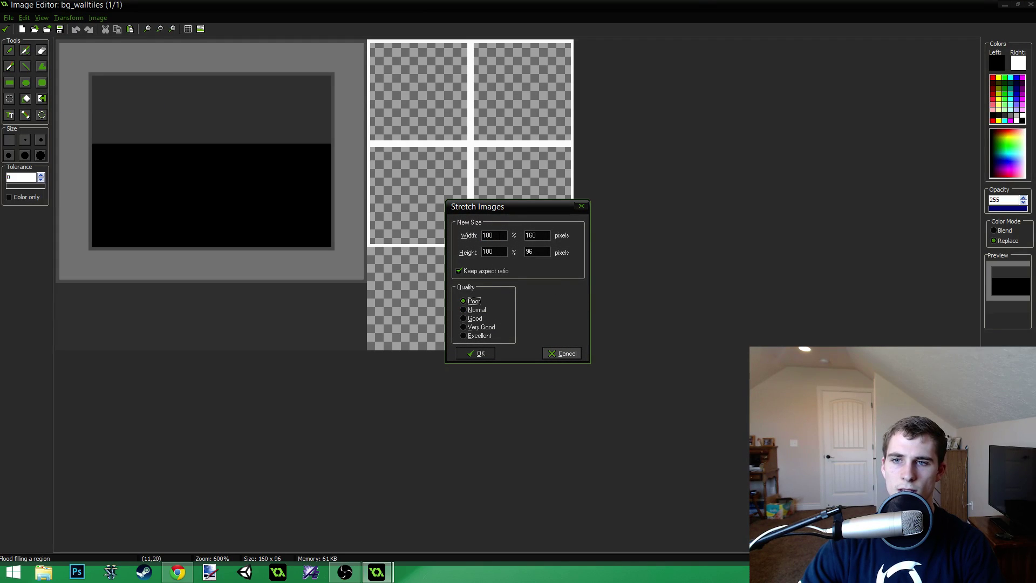
pyautogui.hotkey('alt', 'w')
pyautogui.write('50')
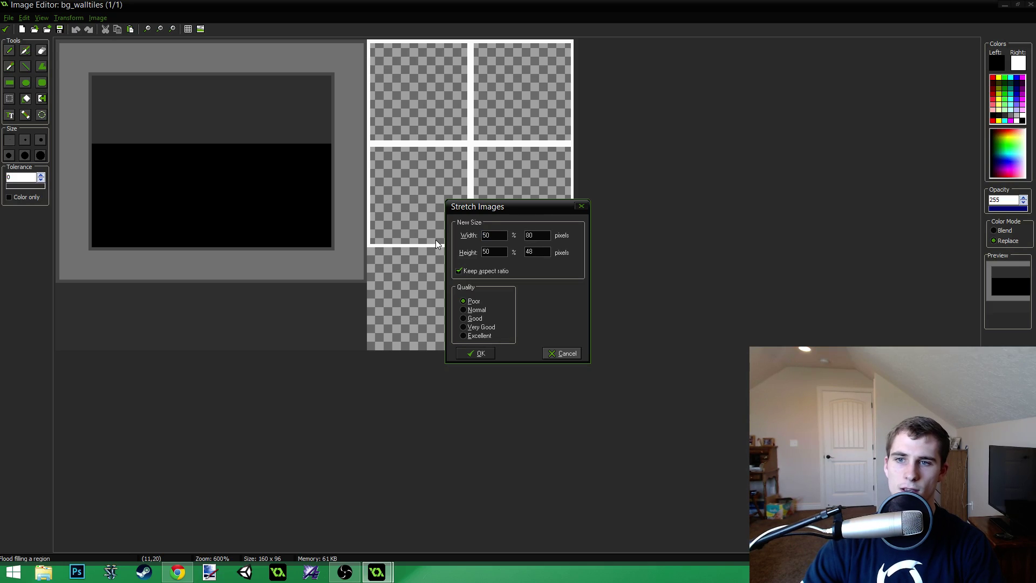
pyautogui.click(482, 355)
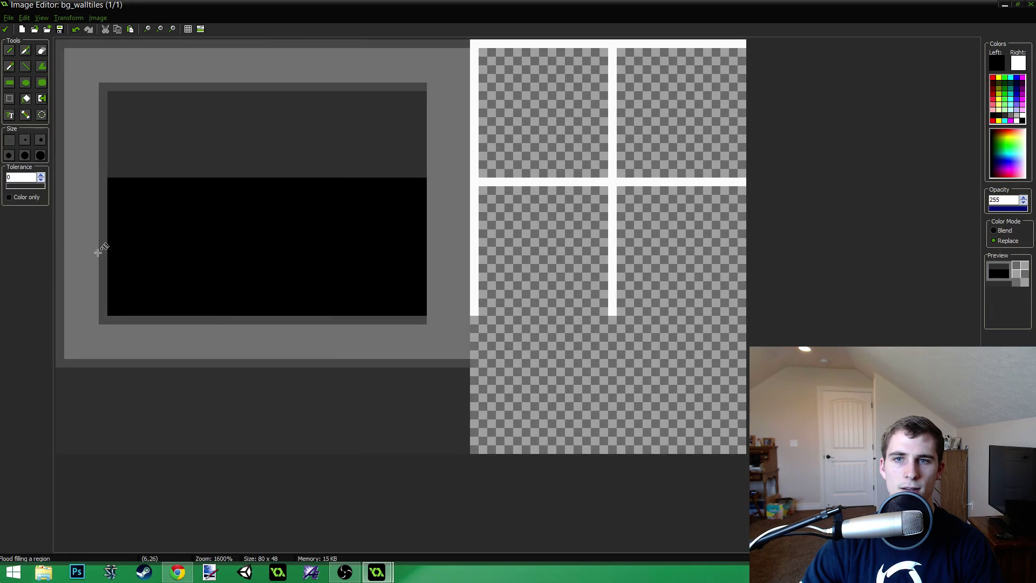
# Pick the dark gray outline color and draw vertical lines down the wall frame's inner and outer right edges.
pyautogui.click(26, 66)
pyautogui.press('ctrl')
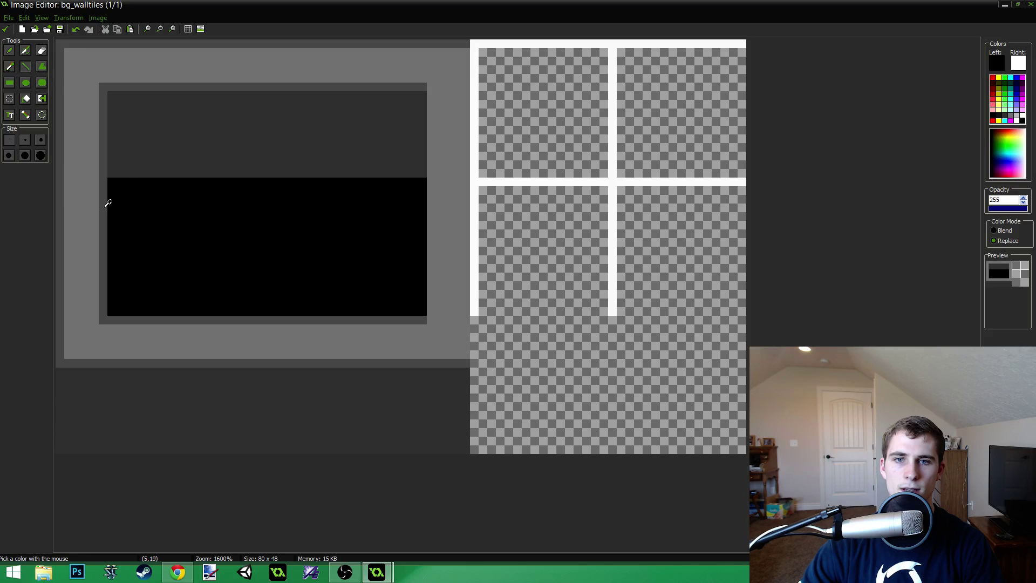
pyautogui.keyDown('ctrl'); pyautogui.click(106, 205); pyautogui.keyUp('ctrl')
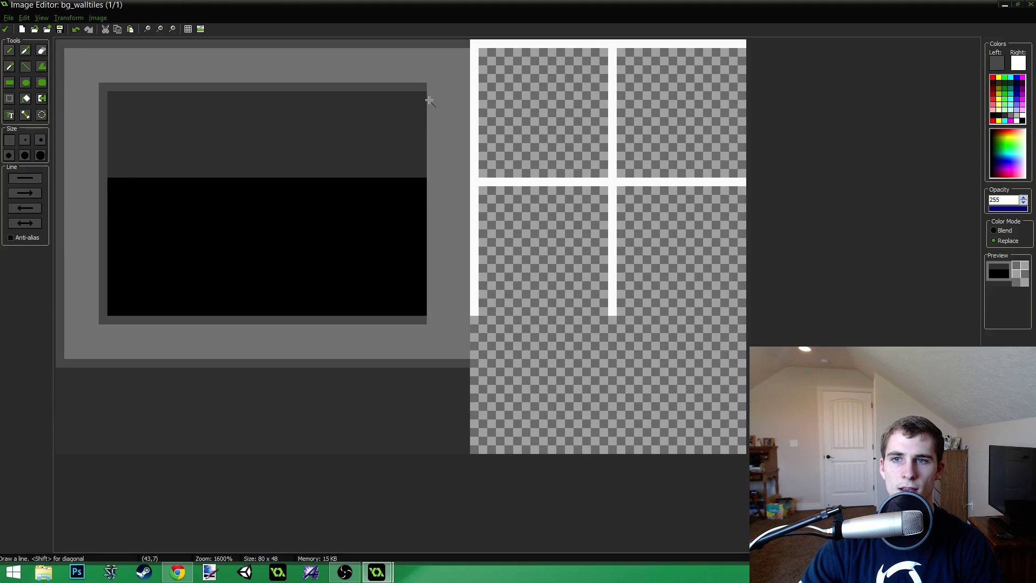
pyautogui.moveTo(428, 98); pyautogui.dragTo(423, 318)
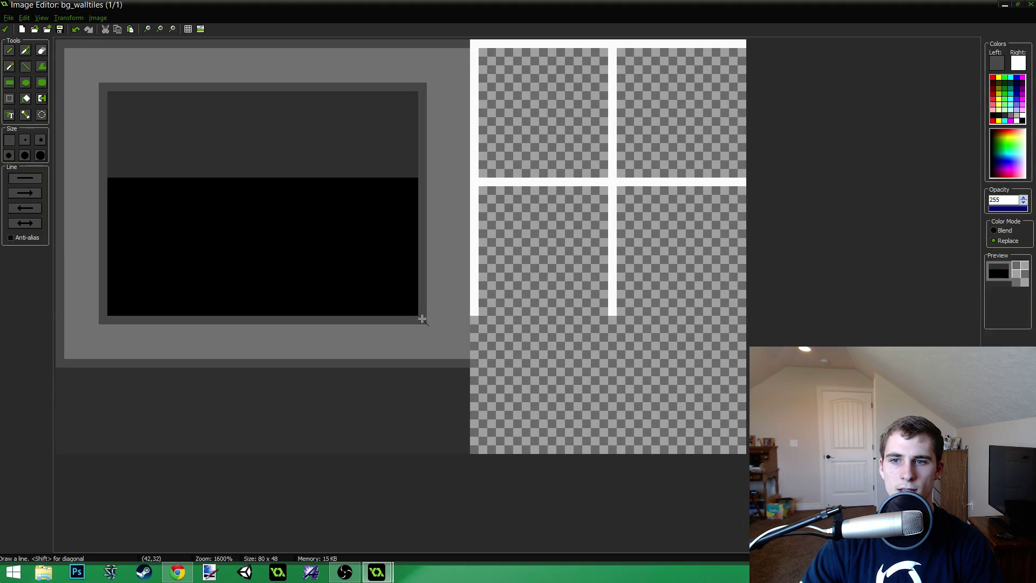
pyautogui.moveTo(468, 364); pyautogui.dragTo(467, 51)
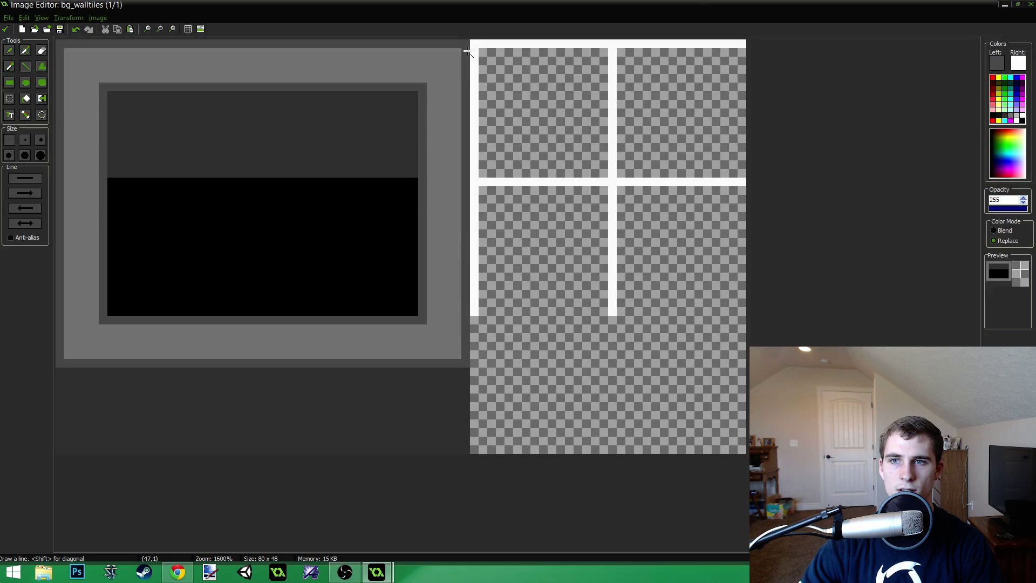
# Pick white and draw border lines along the bottom and right edges of the four-cell white grid.
pyautogui.keyDown('ctrl'); pyautogui.click(476, 306); pyautogui.keyUp('ctrl')
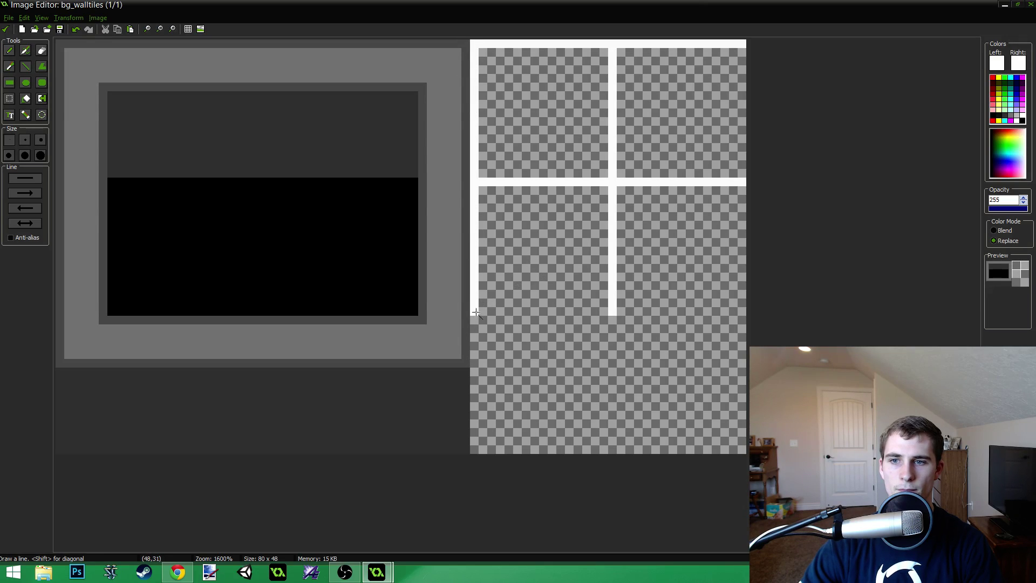
pyautogui.moveTo(475, 311)
pyautogui.mouseDown()
pyautogui.moveTo(743, 311)
pyautogui.moveTo(741, 41)
pyautogui.mouseUp()
pyautogui.keyDown('ctrl'); pyautogui.scroll(-2, 371, 314); pyautogui.keyUp('ctrl')
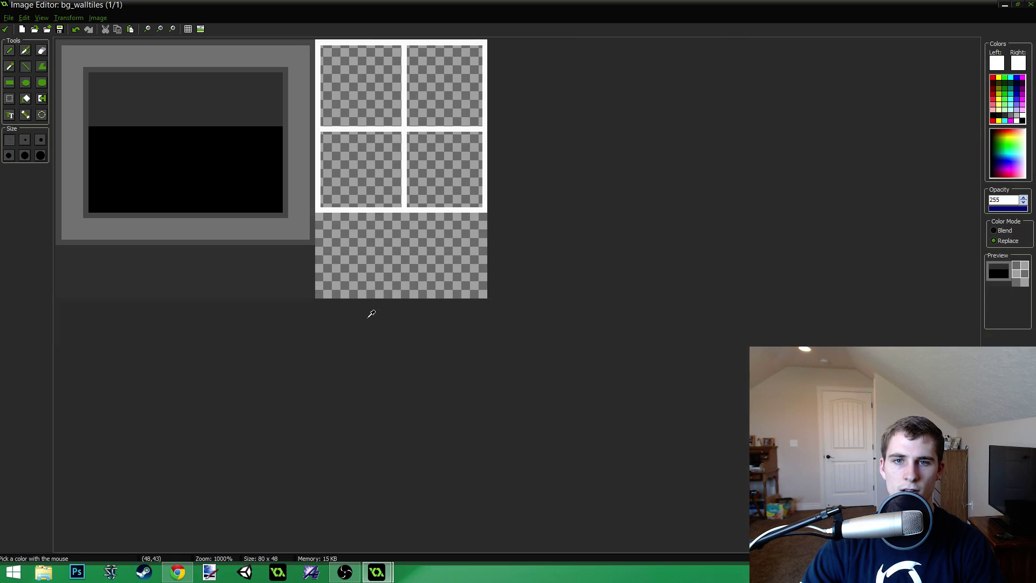
pyautogui.keyDown('ctrl'); pyautogui.scroll(3, 334, 323); pyautogui.keyUp('ctrl')
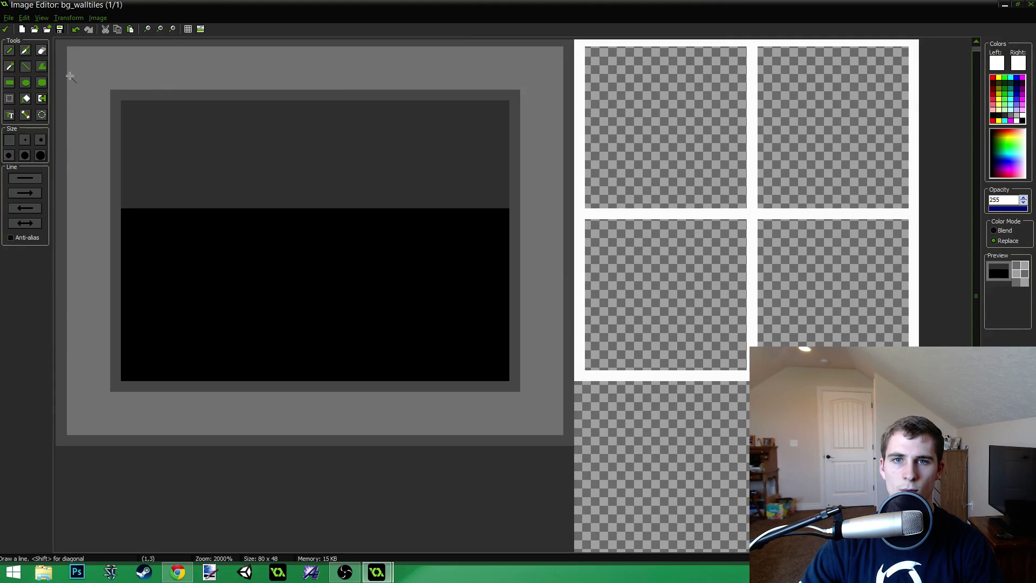
pyautogui.moveTo(58, 43); pyautogui.dragTo(456, 420)
pyautogui.hotkey('ctrl', 'z')
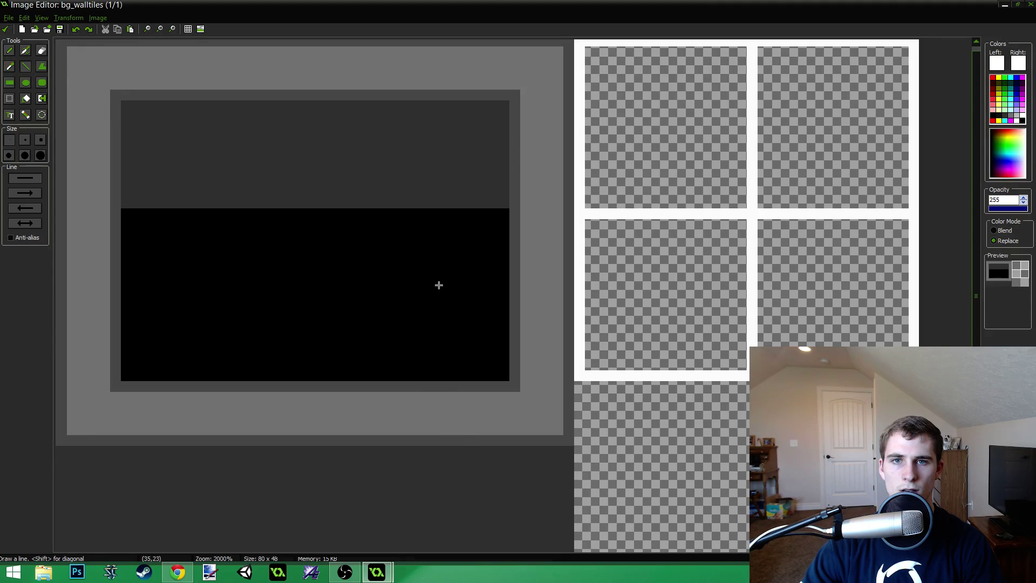
pyautogui.moveTo(566, 45); pyautogui.dragTo(377, 232)
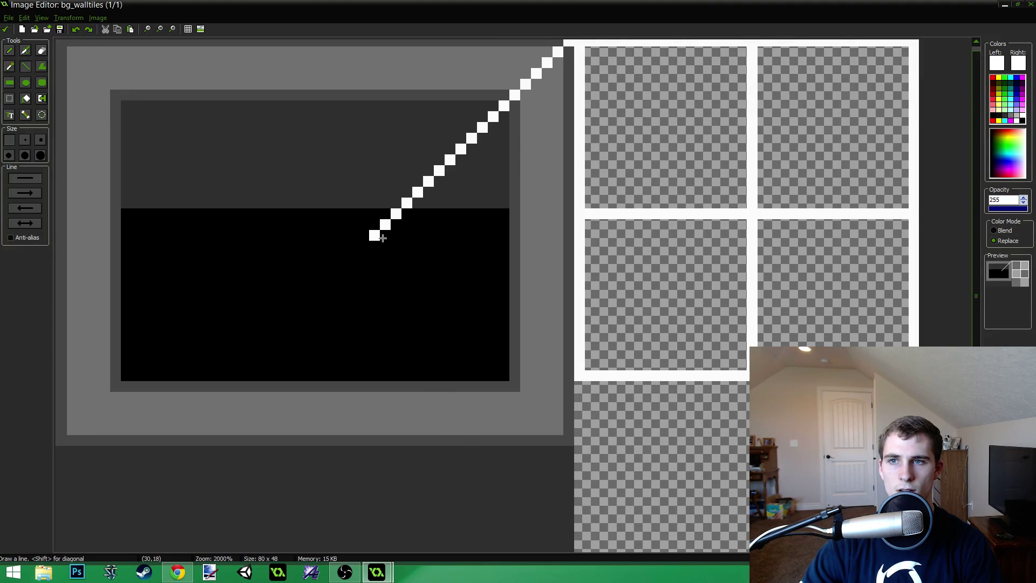
pyautogui.hotkey('ctrl', 'z')
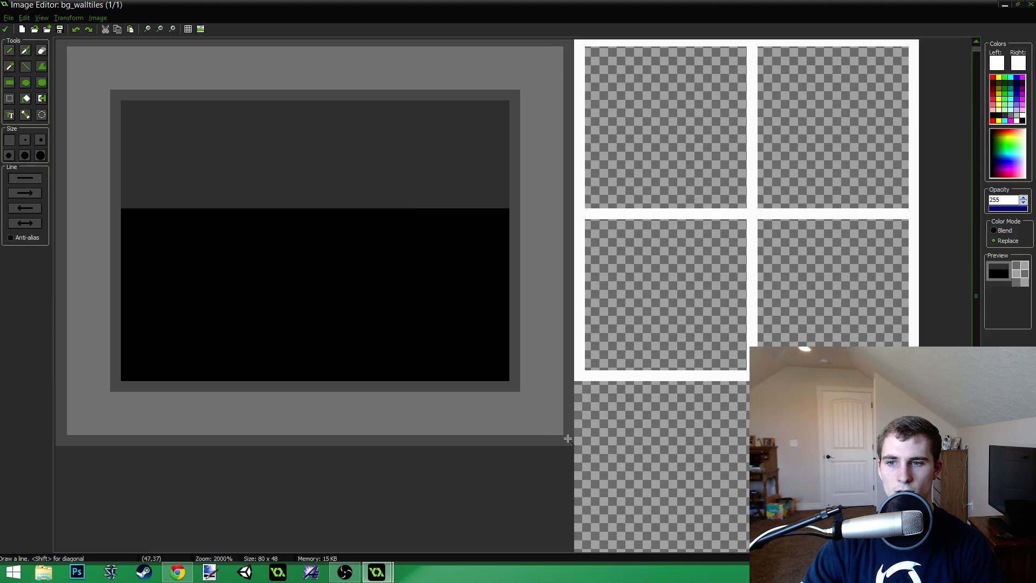
pyautogui.moveTo(568, 438); pyautogui.dragTo(427, 296)
pyautogui.hotkey('ctrl', 'z')
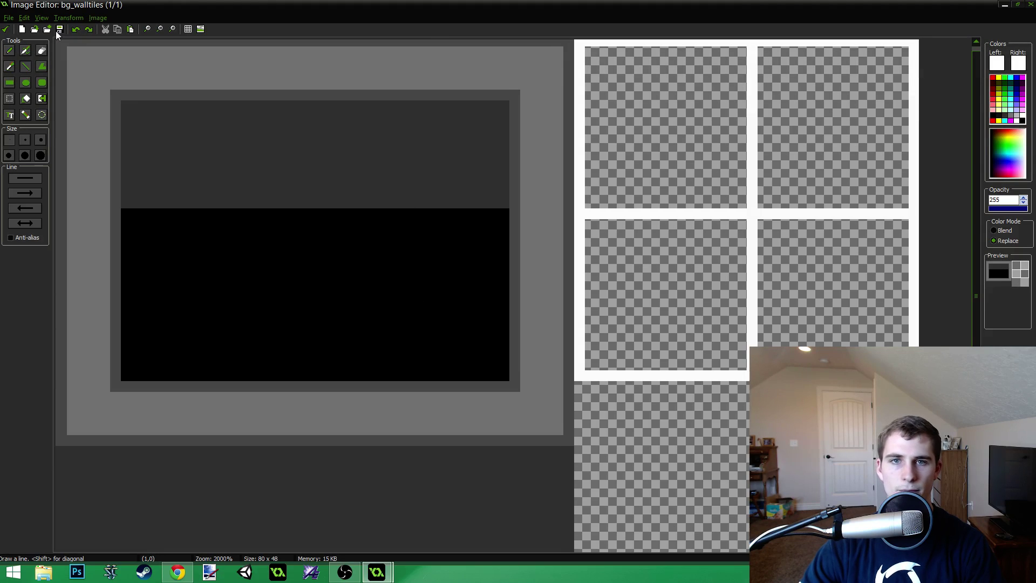
# Apply the image edits and set the bg_walltiles tile width and height to 16.
pyautogui.click(5, 29)
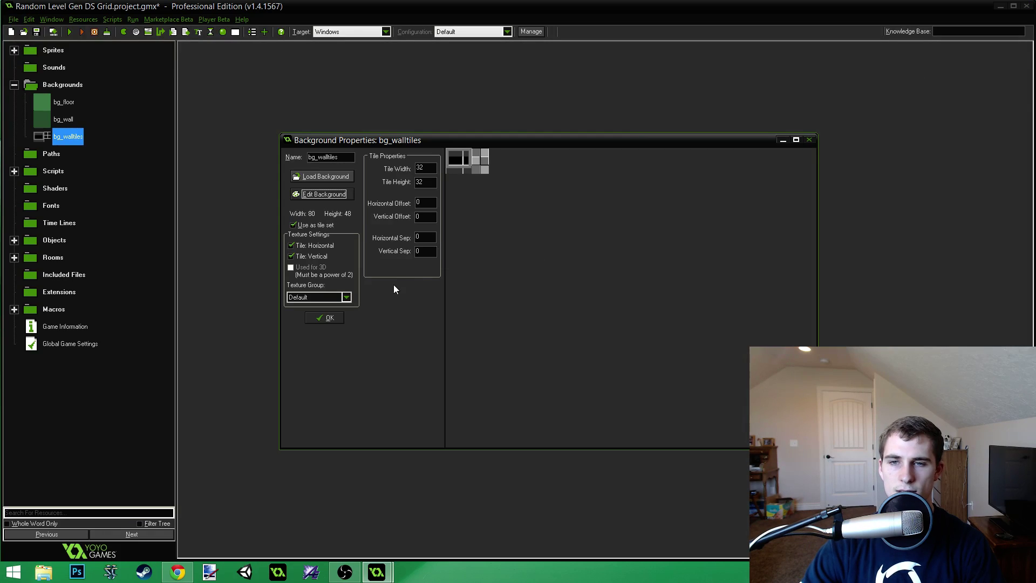
pyautogui.press('Tab')
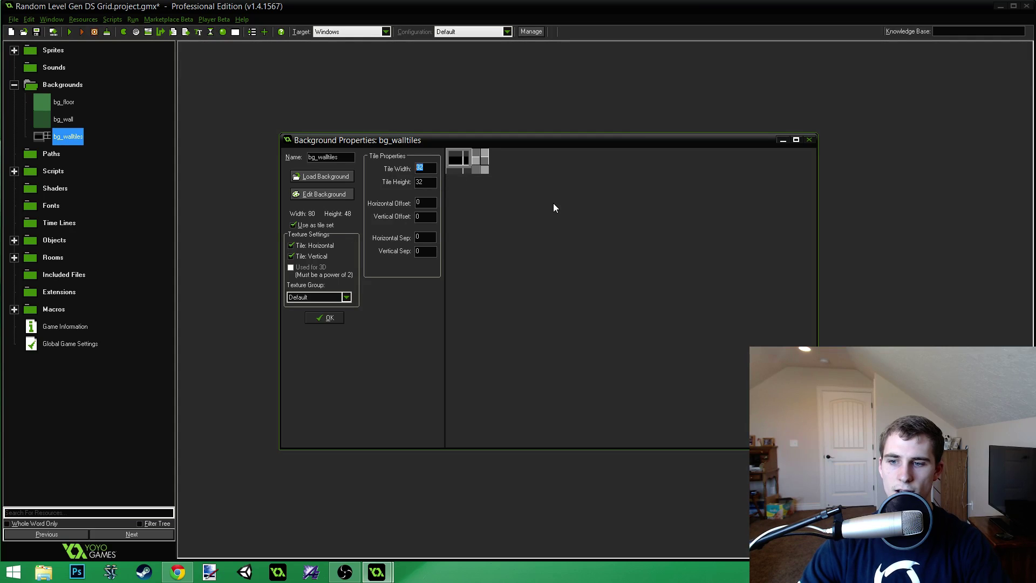
pyautogui.write('16')
pyautogui.press('Tab')
pyautogui.write('16')
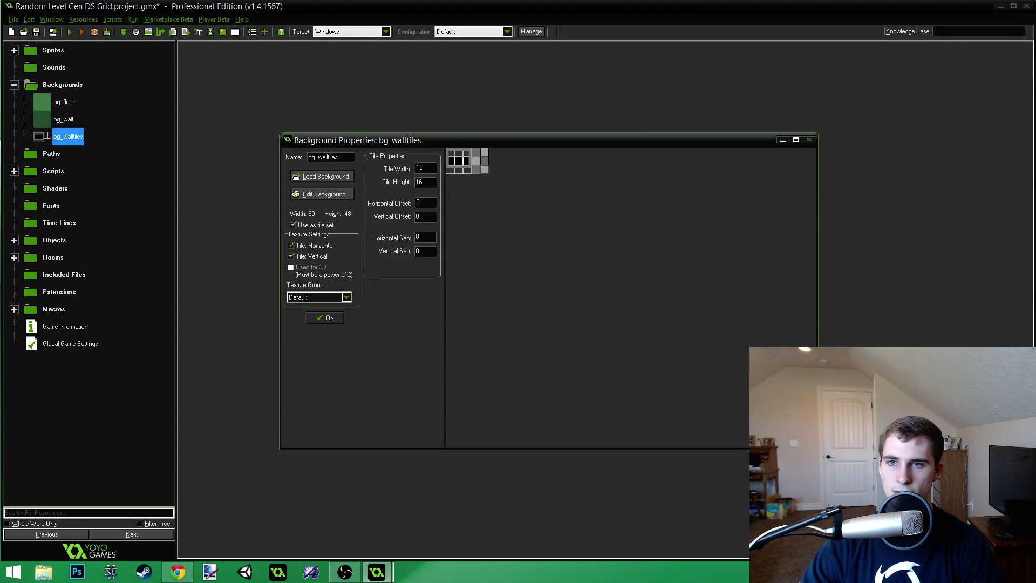
pyautogui.click(325, 317)
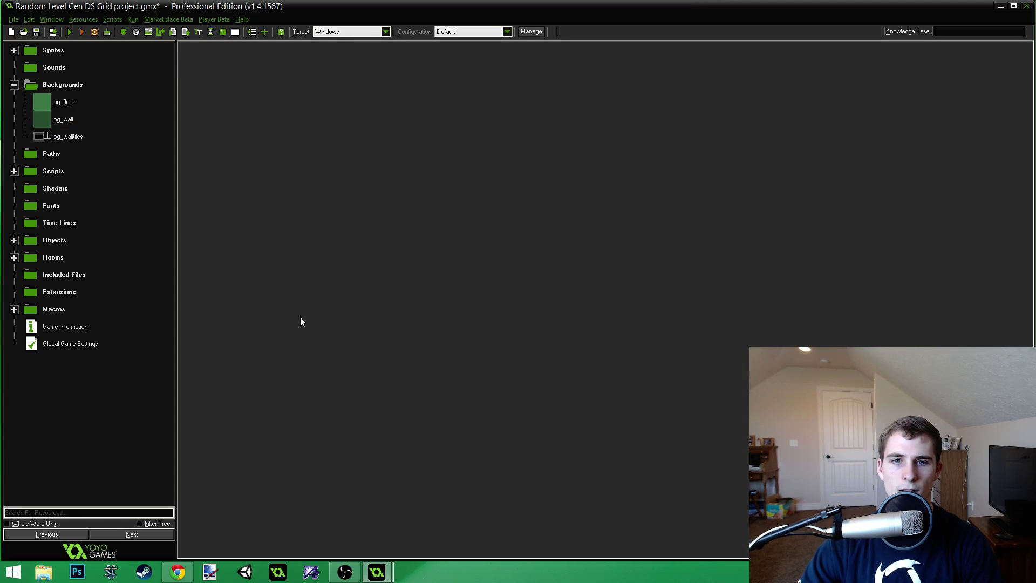
# Open the rm_one room and maximize its properties window.
pyautogui.click(15, 258)
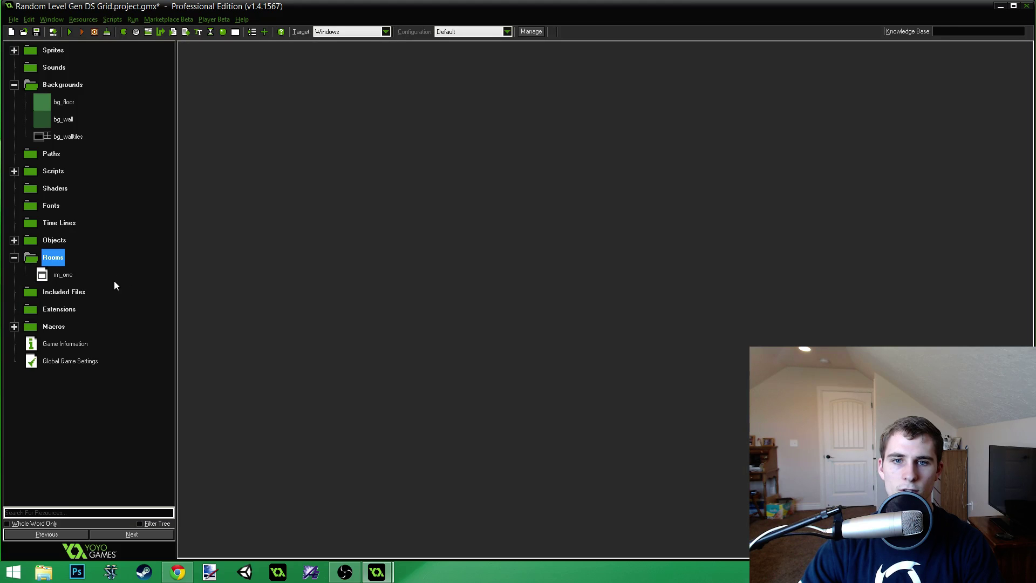
pyautogui.click(60, 292)
pyautogui.doubleClick(62, 275)
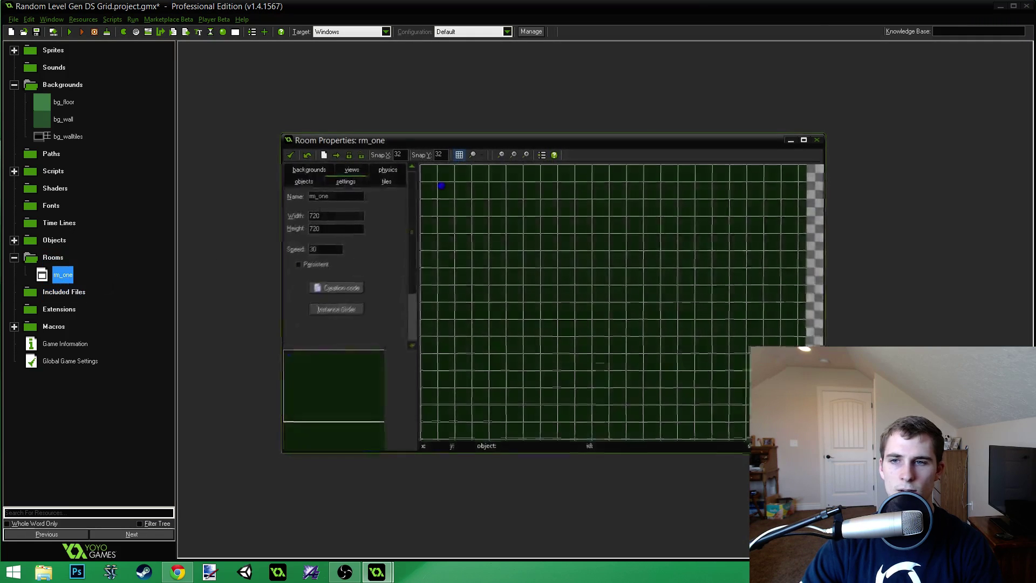
pyautogui.doubleClick(538, 138)
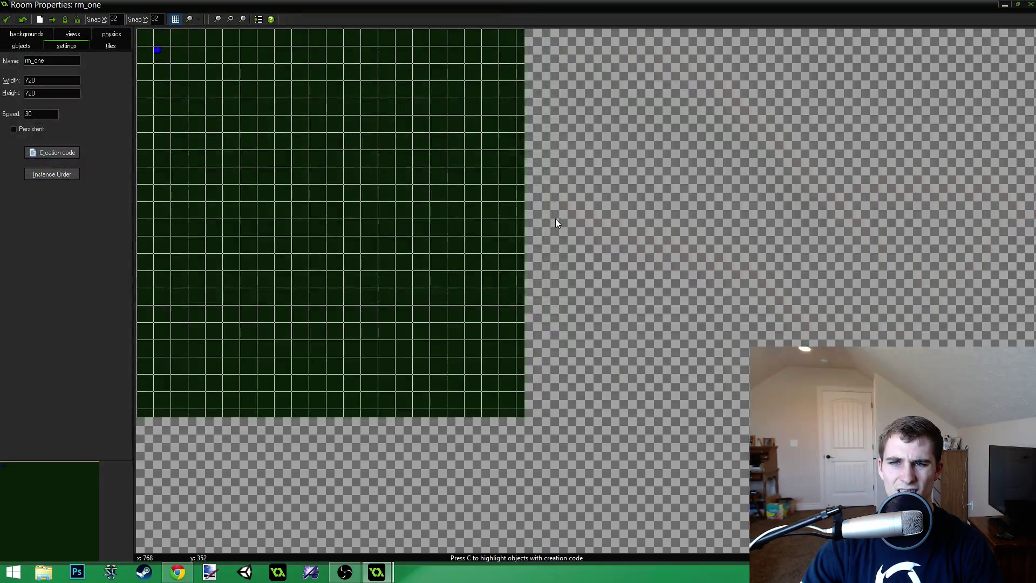
# Set the room's horizontal and vertical snap to 16.
pyautogui.scroll(-1, 365, 157)
pyautogui.scroll(2, 486, 207)
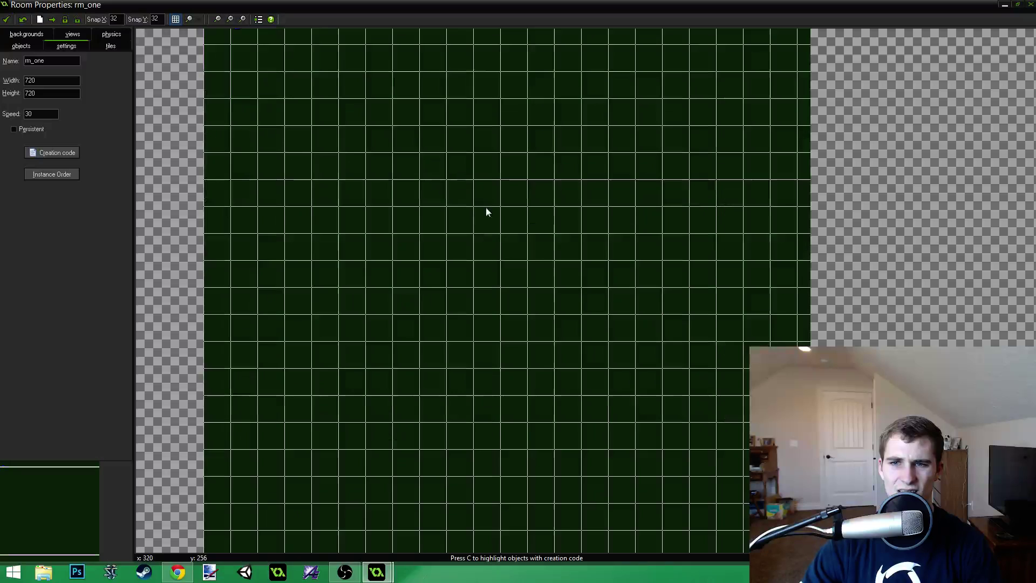
pyautogui.doubleClick(114, 19)
pyautogui.write('16')
pyautogui.doubleClick(155, 19)
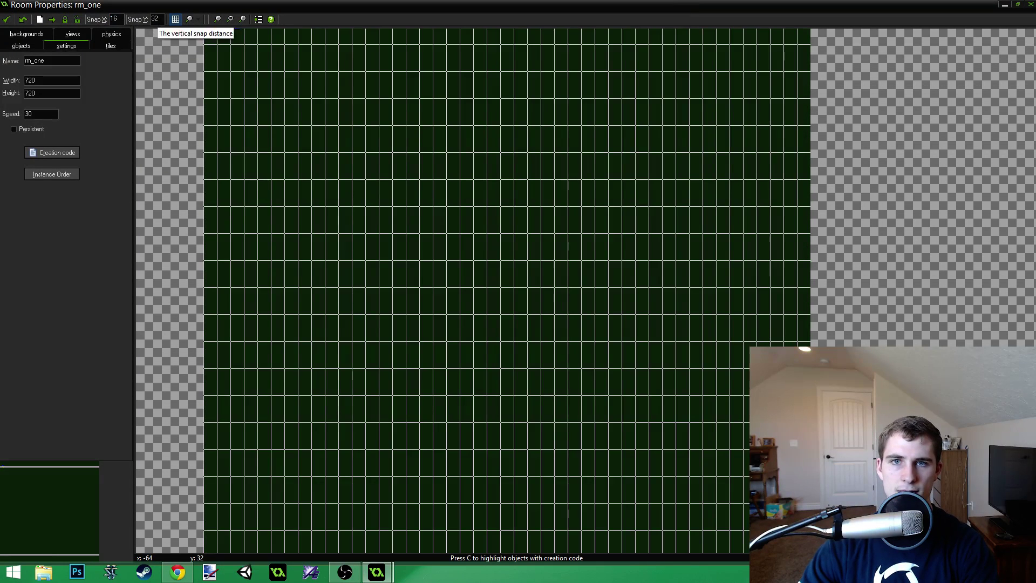
pyautogui.write('16')
# Choose bg_walltiles as the tile set for the room's tiles and hide the grid.
pyautogui.click(112, 46)
pyautogui.click(49, 346)
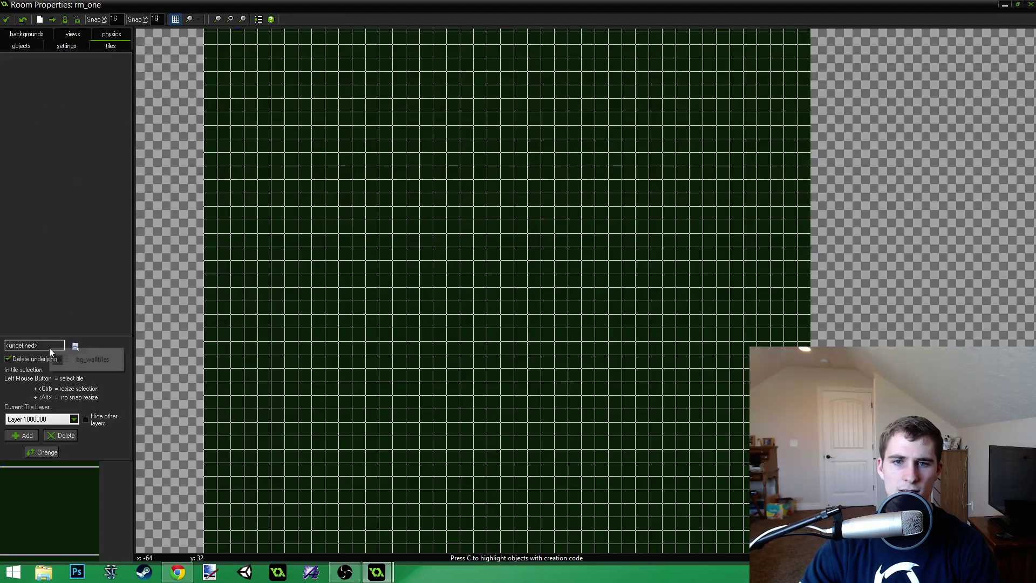
pyautogui.click(96, 359)
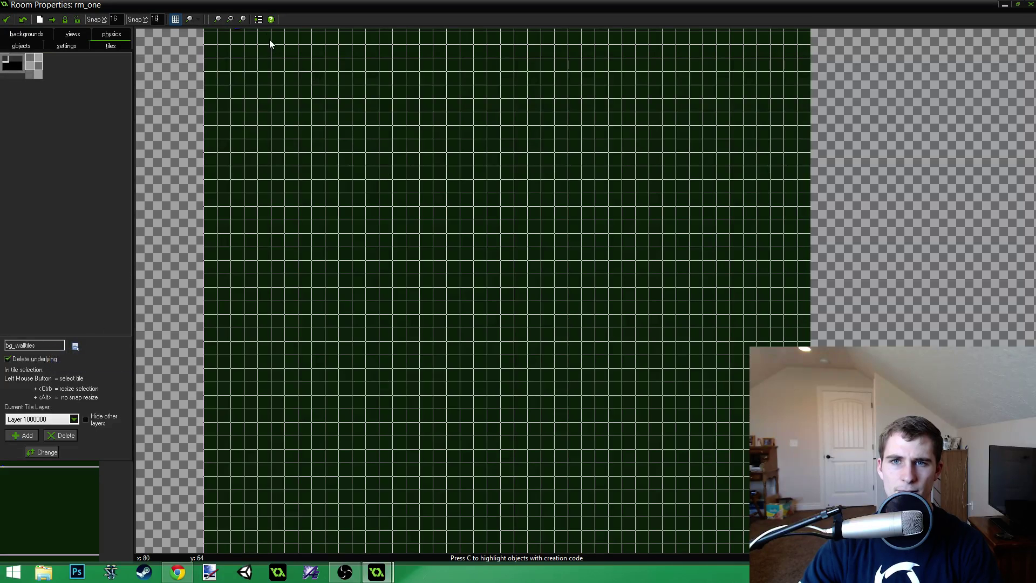
pyautogui.click(174, 21)
# Place the top-left corner tile in the room with a column of three left wall tiles directly below it.
pyautogui.keyDown('ctrl'); pyautogui.scroll(2, 441, 250); pyautogui.keyUp('ctrl')
pyautogui.click(430, 309)
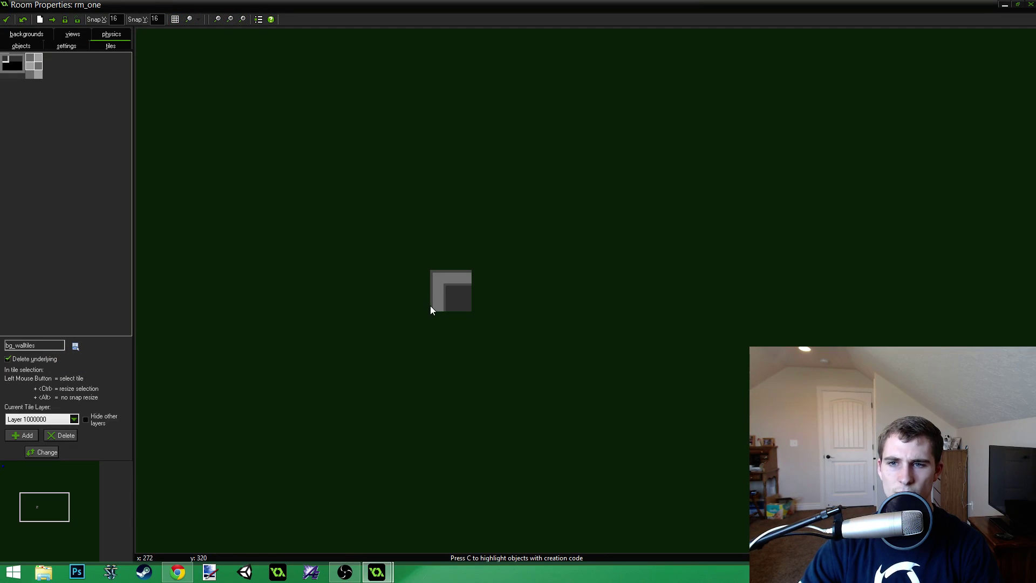
pyautogui.click(6, 71)
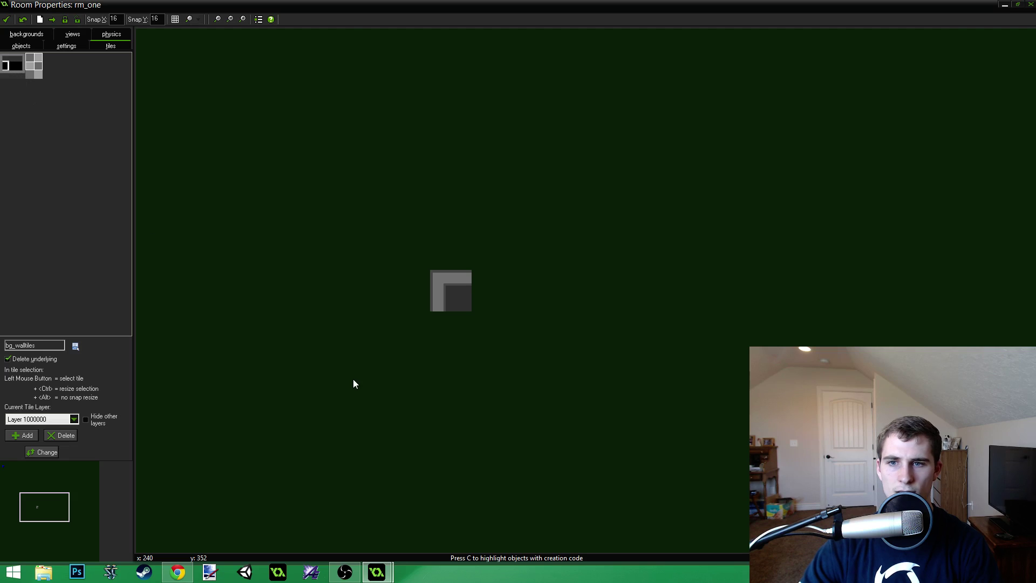
pyautogui.click(459, 328)
pyautogui.click(460, 401)
pyautogui.rightClick(461, 401)
pyautogui.click(457, 366)
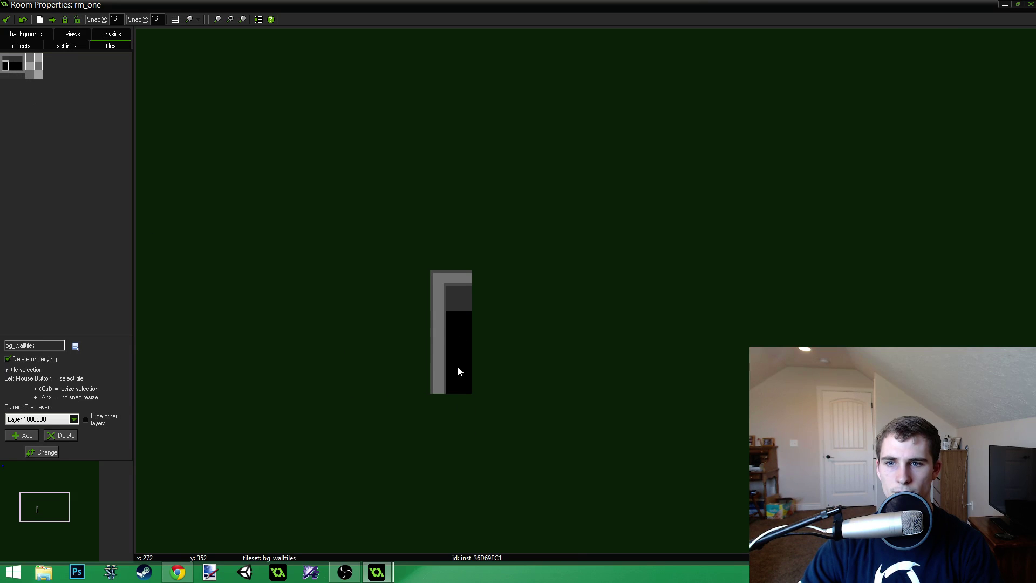
pyautogui.click(458, 426)
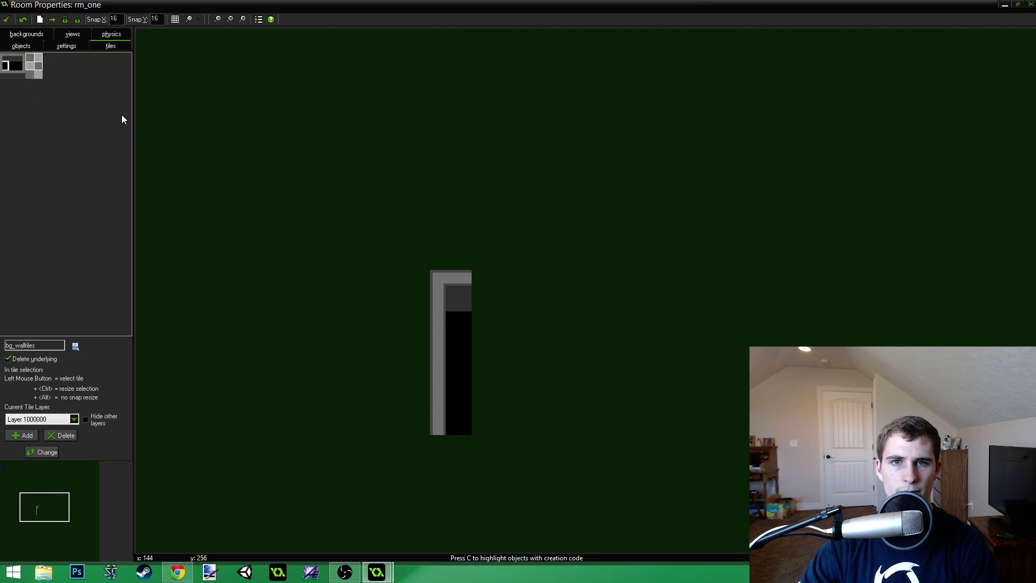
# Place the bottom-left corner tile below the left wall column and delete the stray copies beside it.
pyautogui.click(452, 465)
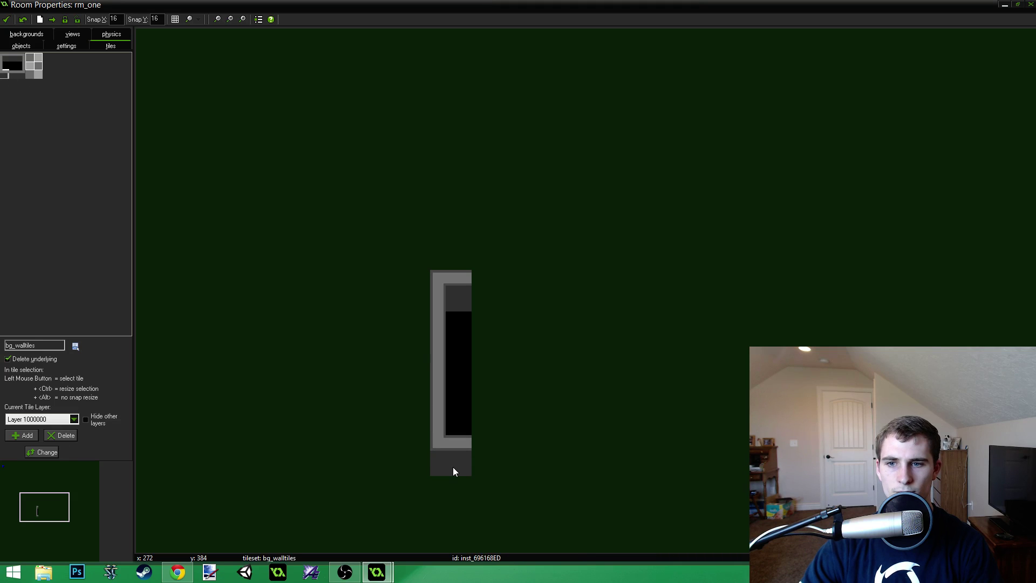
pyautogui.click(522, 462)
pyautogui.rightClick(522, 462)
pyautogui.click(493, 463)
pyautogui.click(571, 455)
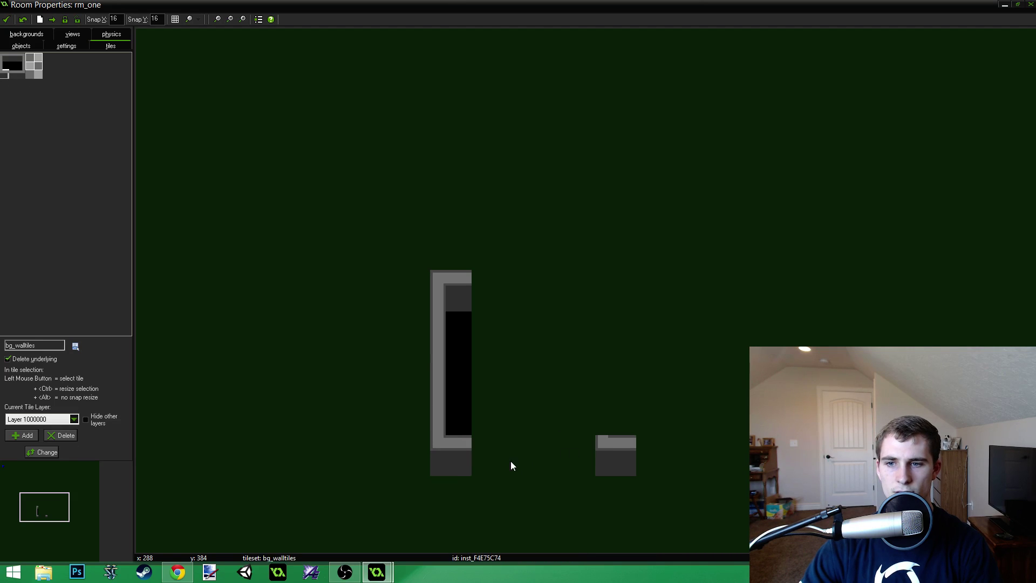
pyautogui.rightClick(609, 456)
# Place four bottom wall tiles beside the bottom-left corner and finish the row with the bottom-right corner tile.
pyautogui.click(15, 75)
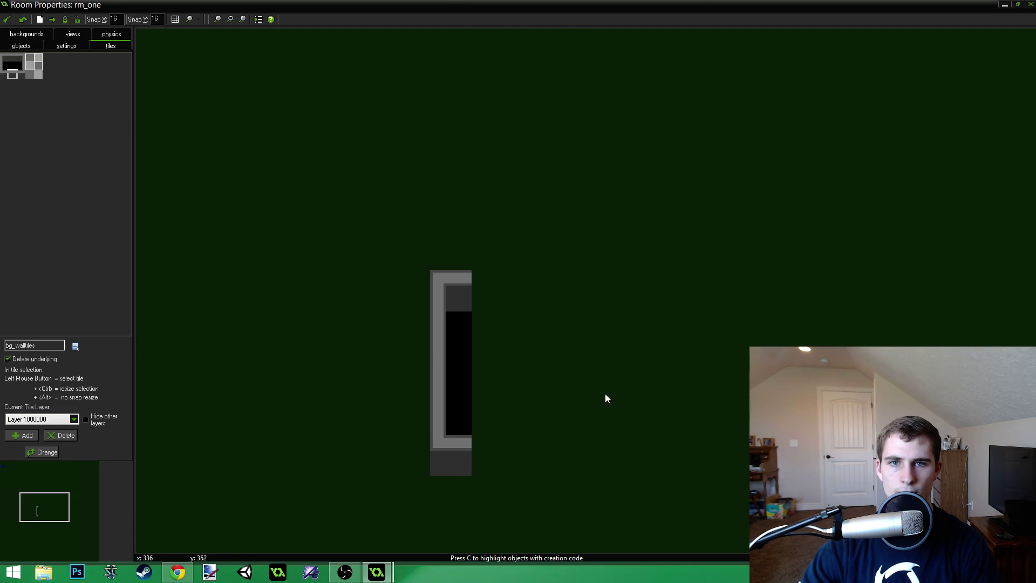
pyautogui.click(503, 464)
pyautogui.click(542, 455)
pyautogui.click(581, 455)
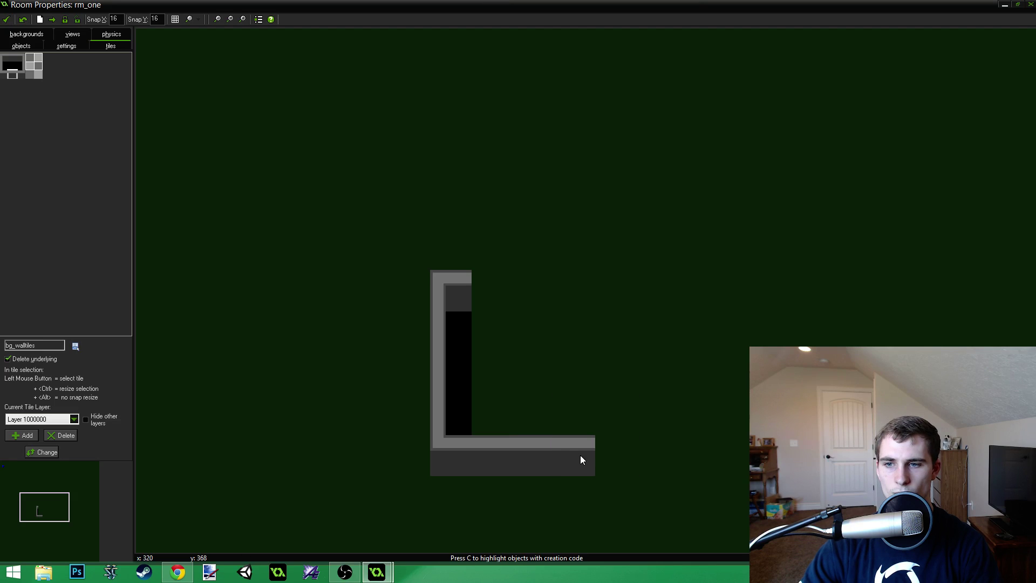
pyautogui.click(620, 455)
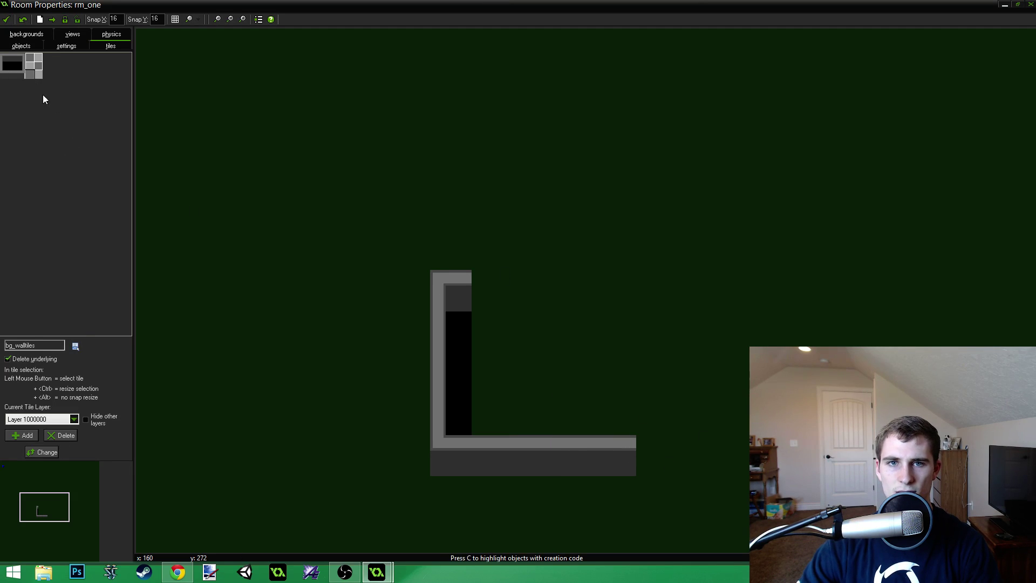
pyautogui.click(659, 455)
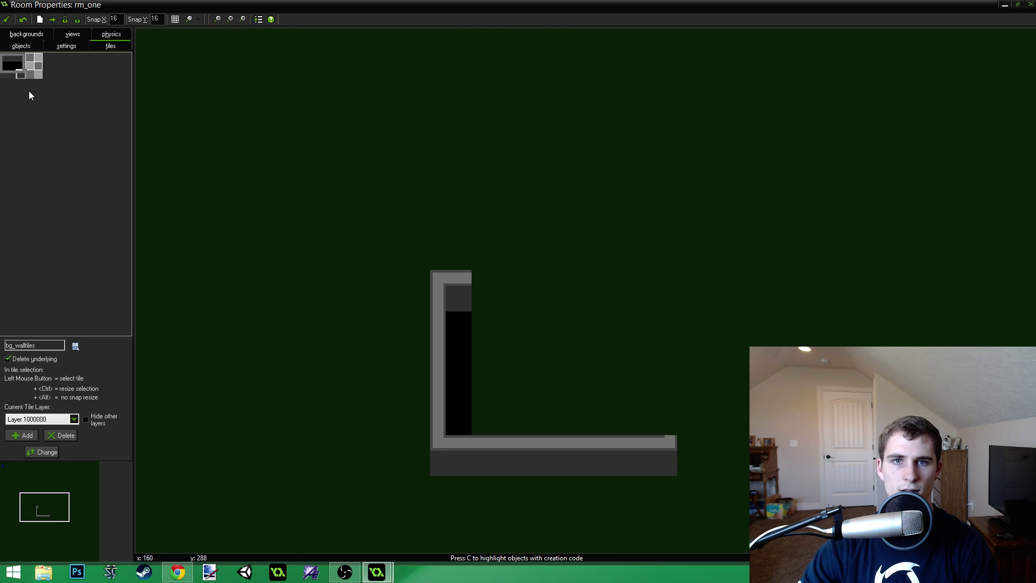
# Build the right wall with three right wall tiles above the bottom-right corner and cap it with the top-right corner tile.
pyautogui.click(12, 65)
pyautogui.moveTo(596, 357); pyautogui.dragTo(643, 400)
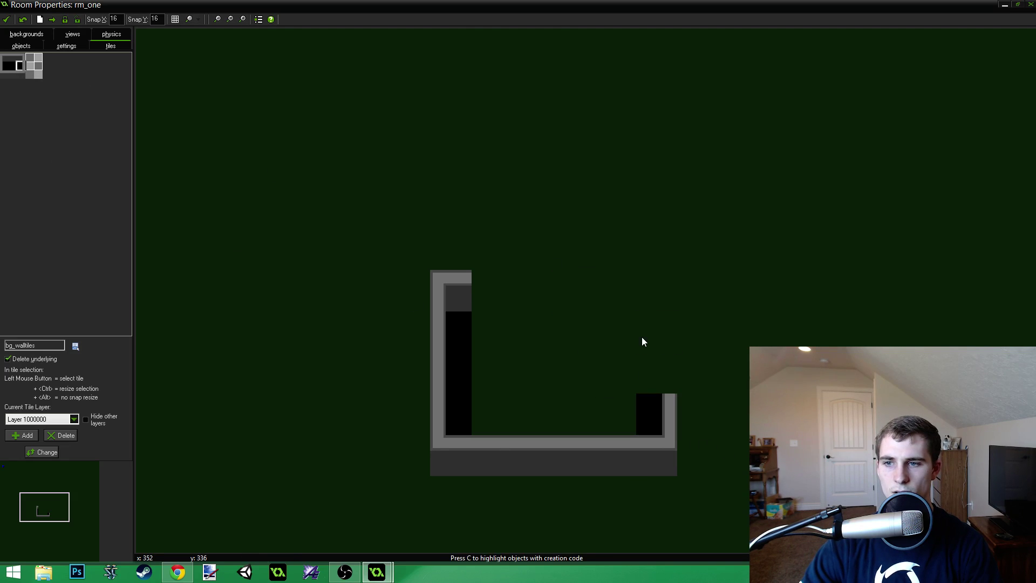
pyautogui.click(646, 358)
pyautogui.click(649, 321)
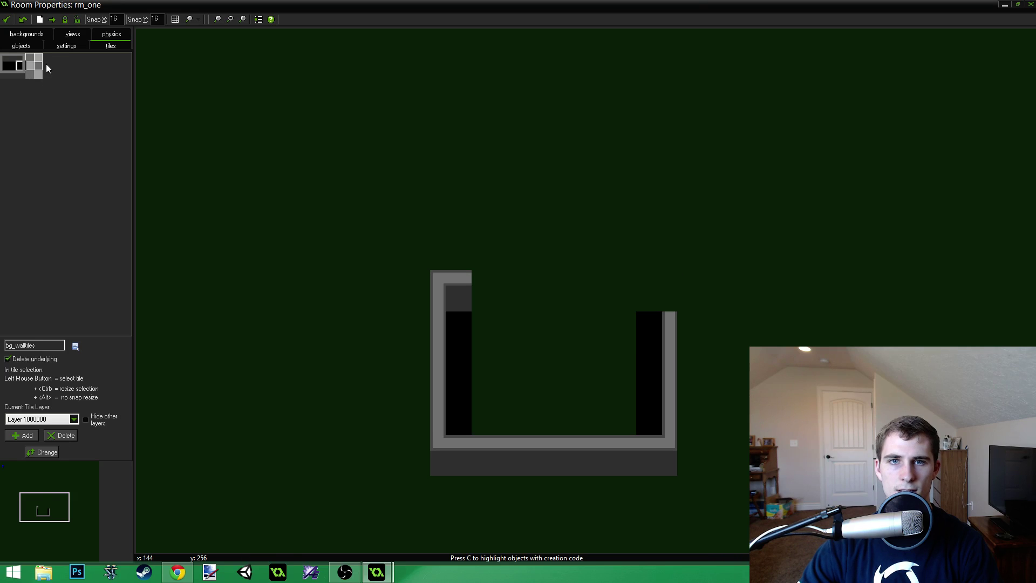
pyautogui.click(23, 60)
pyautogui.click(649, 280)
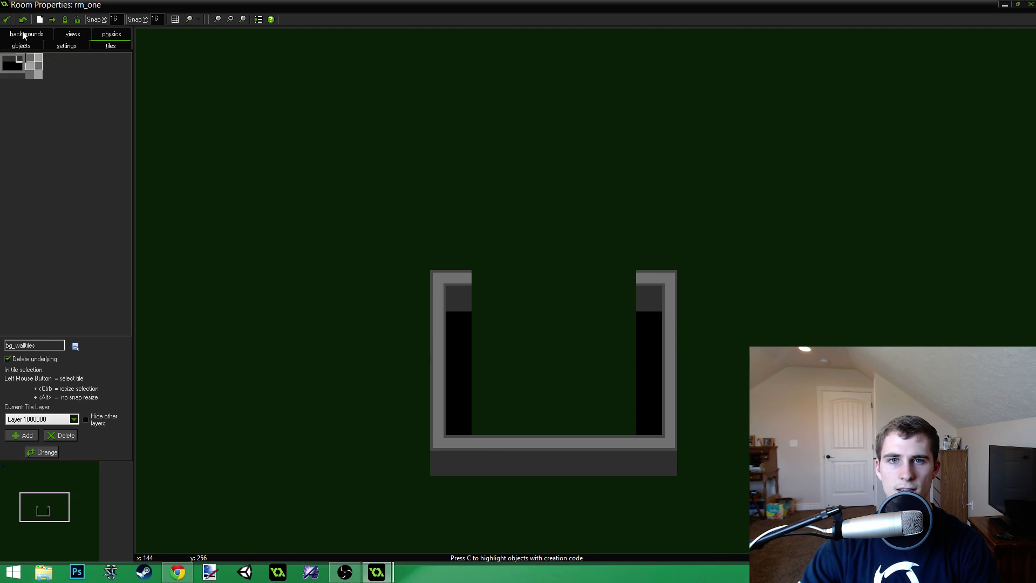
# Close the top wall with four top wall tiles between the corners and delete the stray copy above it.
pyautogui.click(12, 59)
pyautogui.click(499, 289)
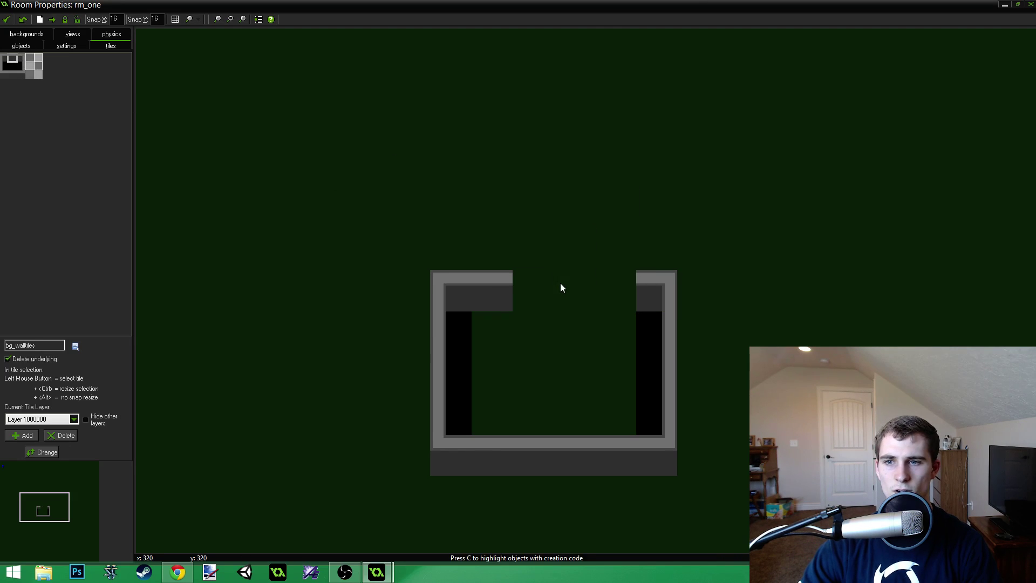
pyautogui.click(542, 290)
pyautogui.moveTo(599, 297); pyautogui.dragTo(585, 297)
pyautogui.click(610, 274)
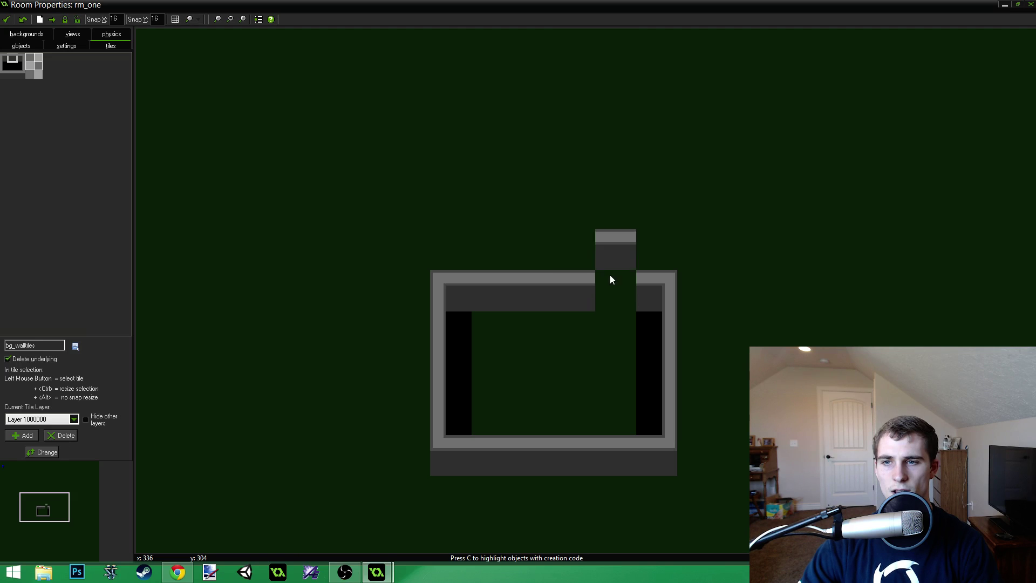
pyautogui.rightClick(610, 279)
pyautogui.click(613, 290)
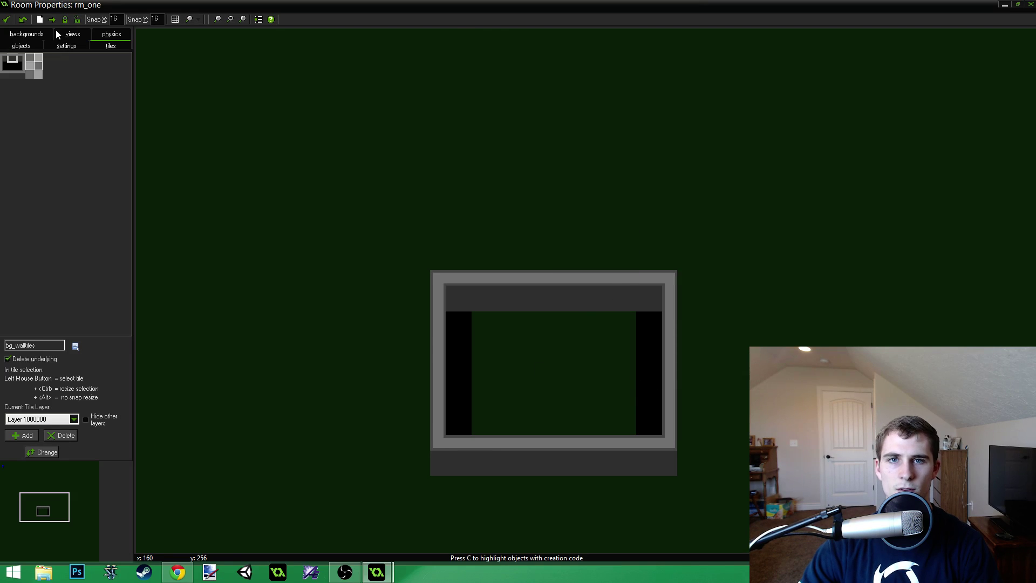
# Fill the enclosed area with black center tiles, four columns by three rows.
pyautogui.click(12, 67)
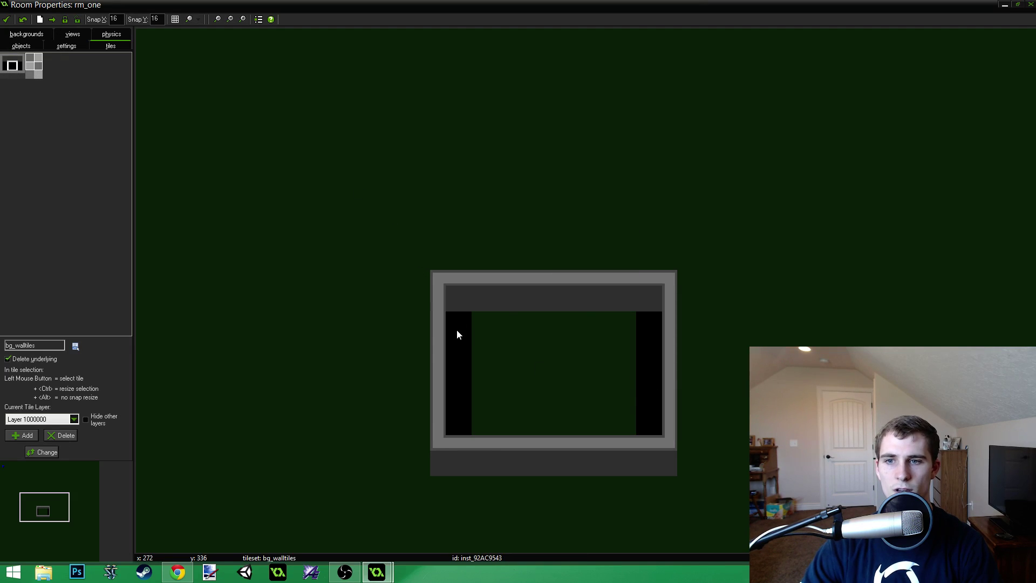
pyautogui.keyDown('ctrl'); pyautogui.moveTo(457, 330); pyautogui.dragTo(482, 328); pyautogui.keyUp('ctrl')
pyautogui.click(527, 339)
pyautogui.click(494, 345)
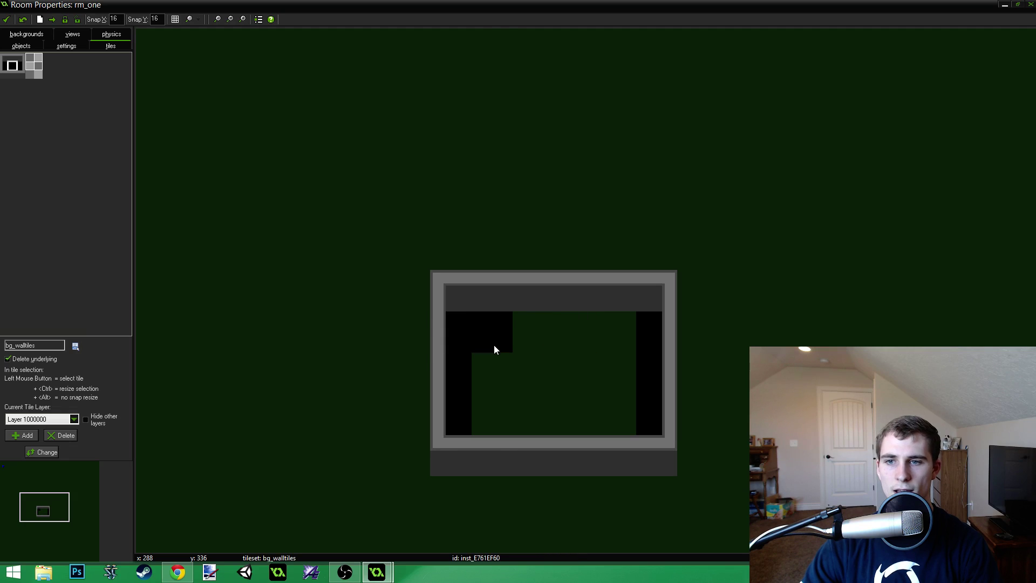
pyautogui.click(581, 343)
pyautogui.click(610, 342)
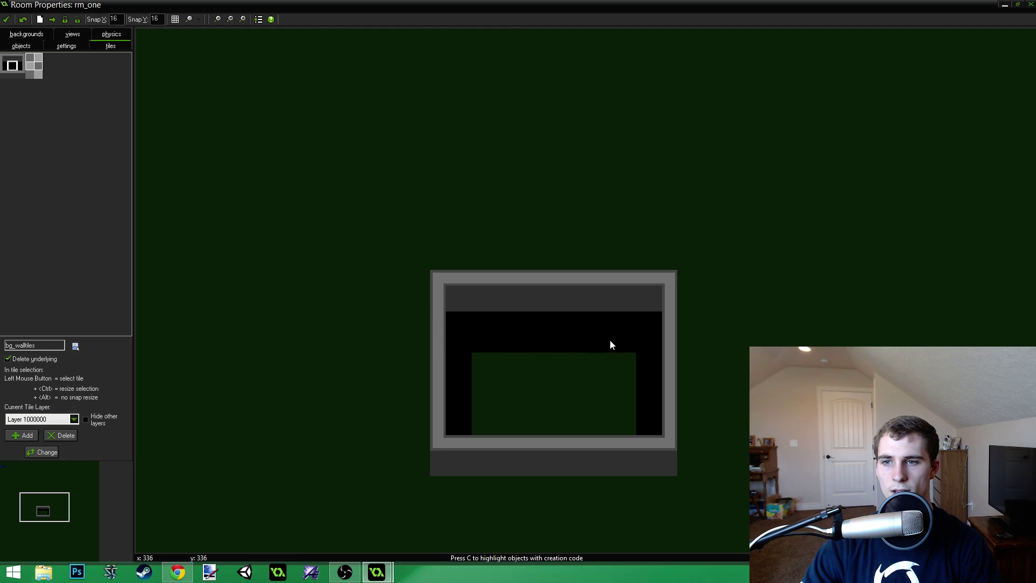
pyautogui.click(581, 379)
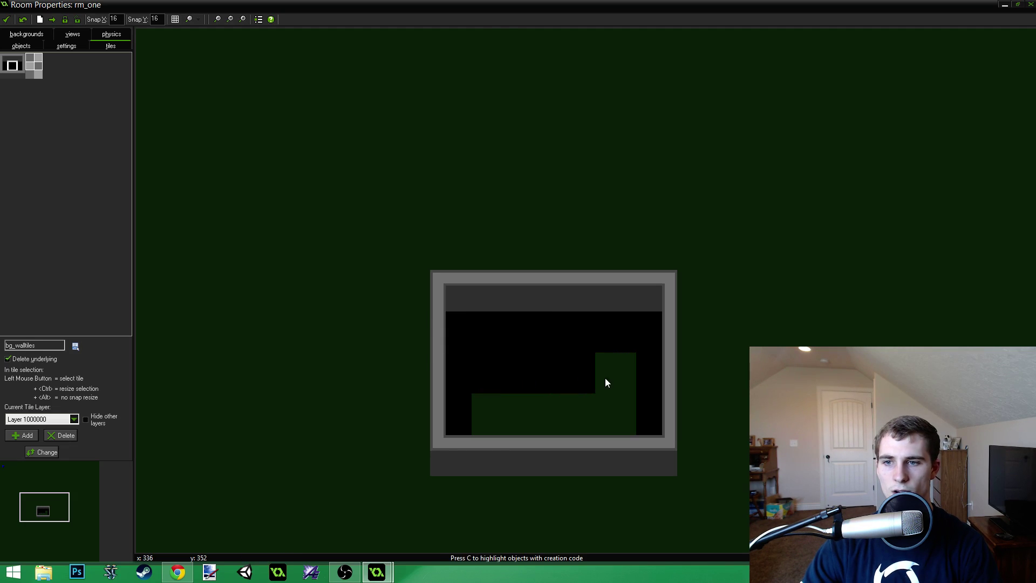
pyautogui.click(604, 378)
pyautogui.click(506, 406)
pyautogui.click(530, 413)
pyautogui.click(570, 411)
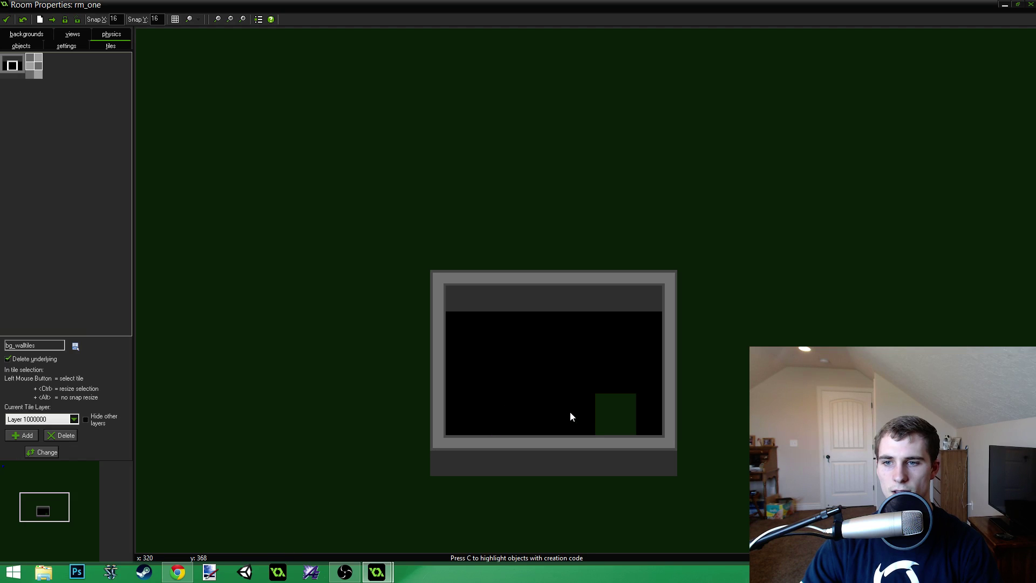
pyautogui.click(606, 409)
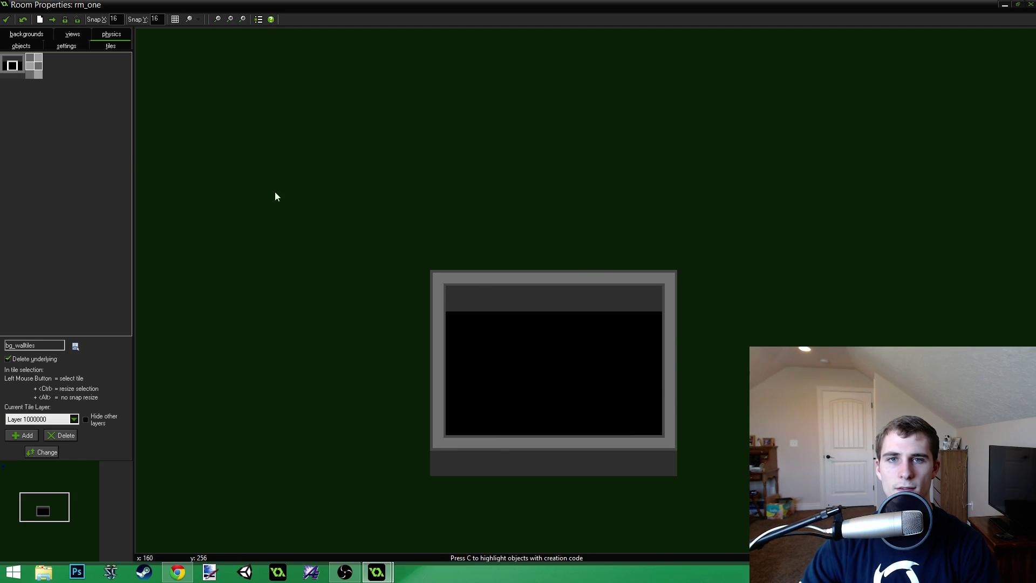
# Delete three tiles from the top wall to open a gap and place a left wall tile above the gap's left end.
pyautogui.rightClick(479, 291)
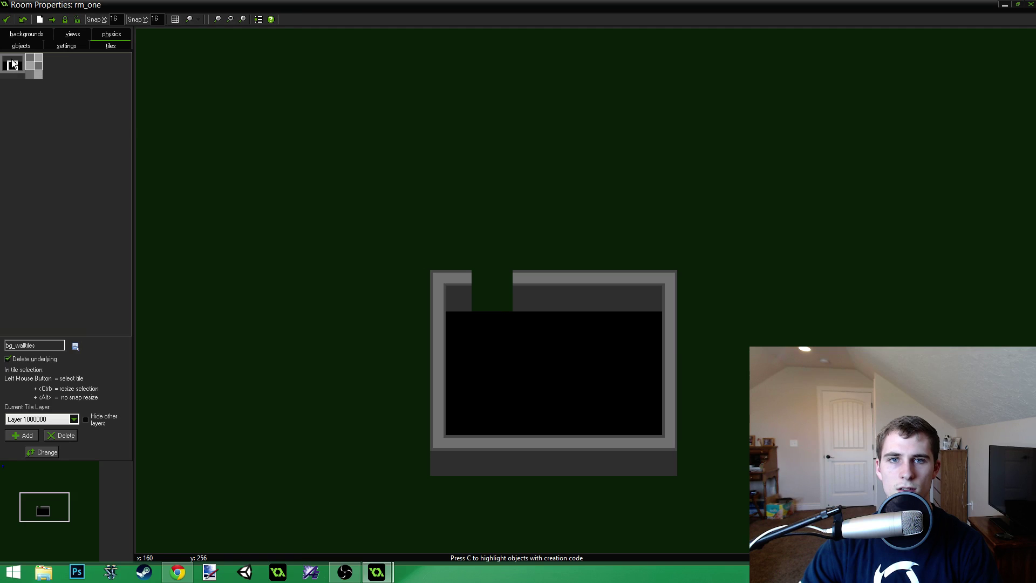
pyautogui.click(28, 71)
pyautogui.moveTo(452, 165)
pyautogui.mouseDown()
pyautogui.moveTo(442, 221)
pyautogui.moveTo(452, 250)
pyautogui.mouseUp()
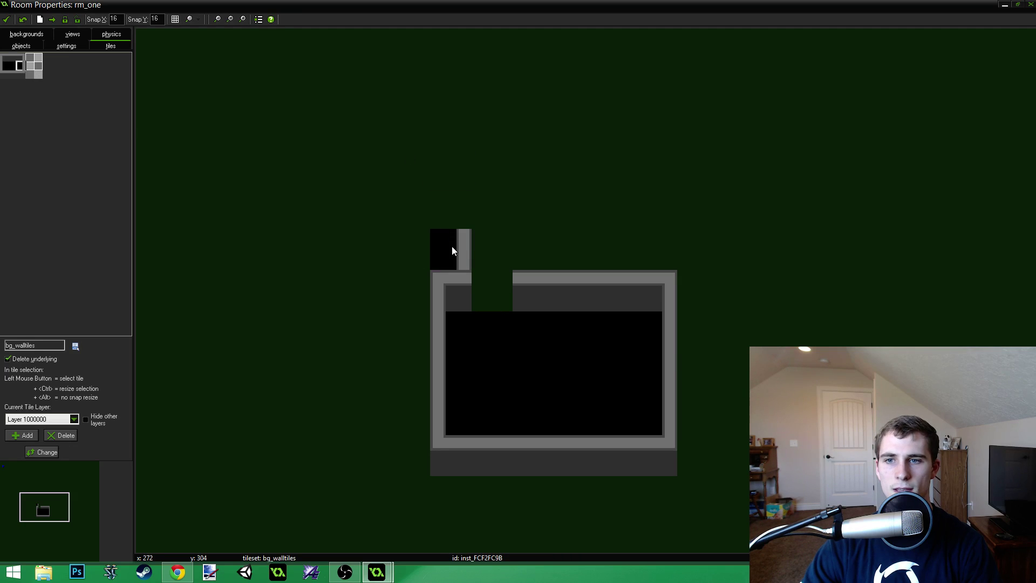
pyautogui.rightClick(483, 255)
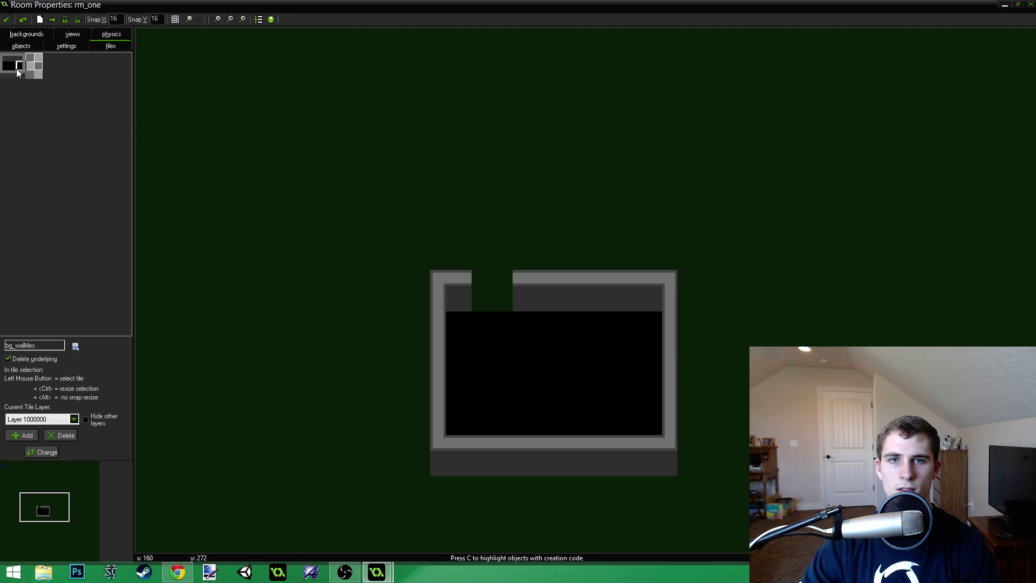
pyautogui.click(6, 69)
pyautogui.moveTo(484, 170); pyautogui.dragTo(478, 250)
pyautogui.moveTo(518, 295); pyautogui.dragTo(573, 296, button='right')
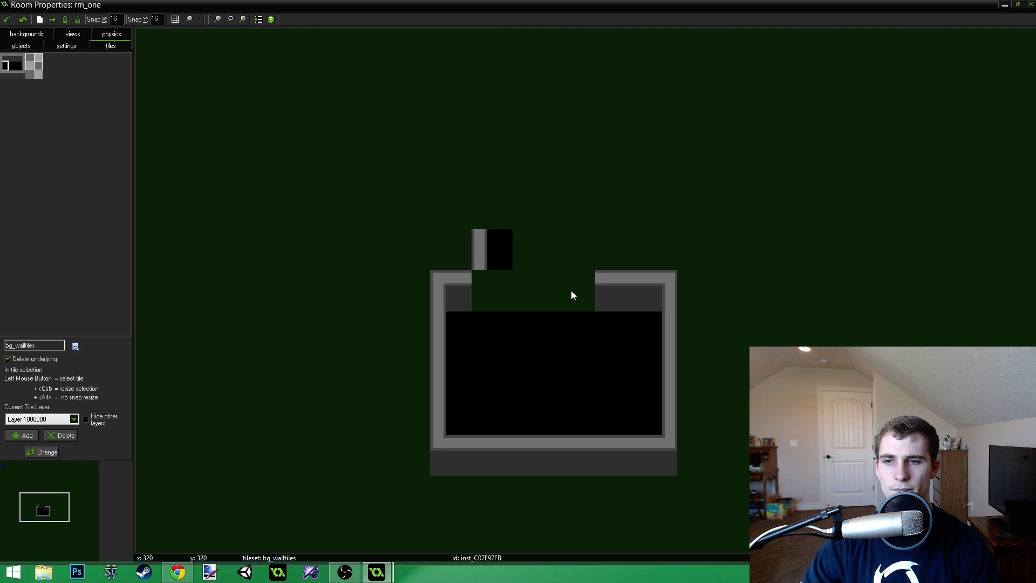
# Try the top-left and bottom-right corner tiles in the gap's leftmost cell, deleting each one.
pyautogui.click(9, 59)
pyautogui.click(492, 291)
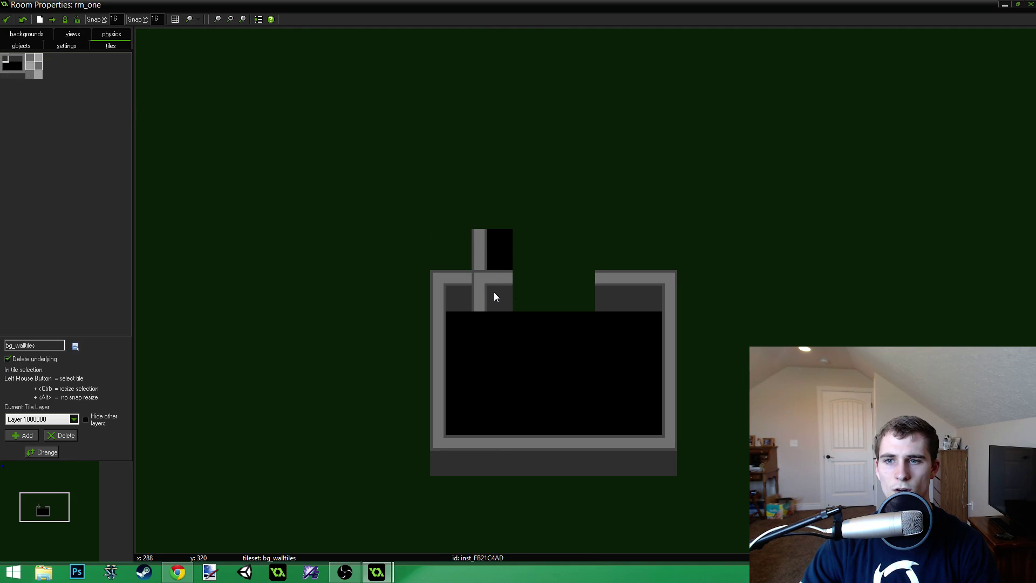
pyautogui.rightClick(494, 292)
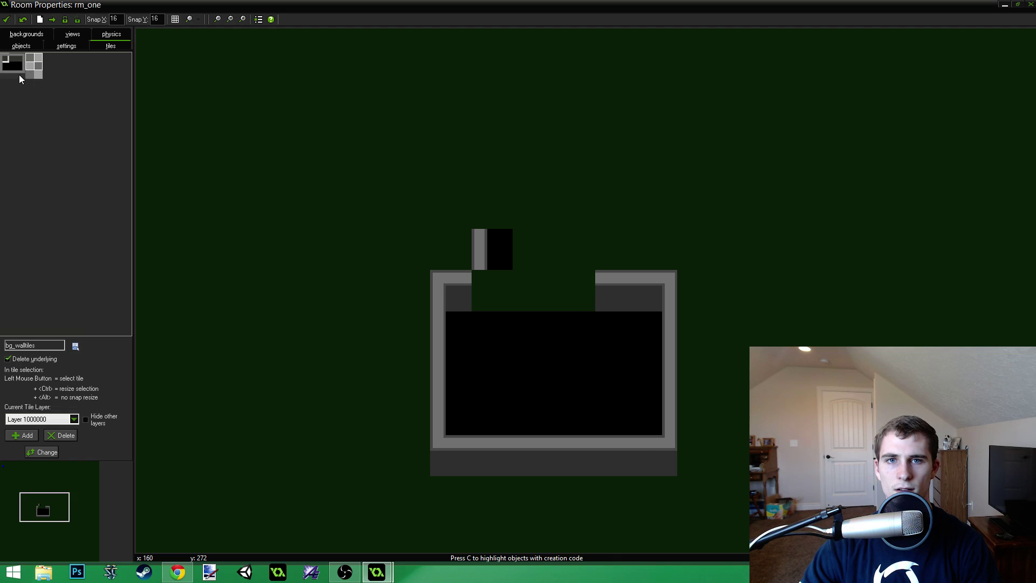
pyautogui.click(20, 79)
pyautogui.click(488, 281)
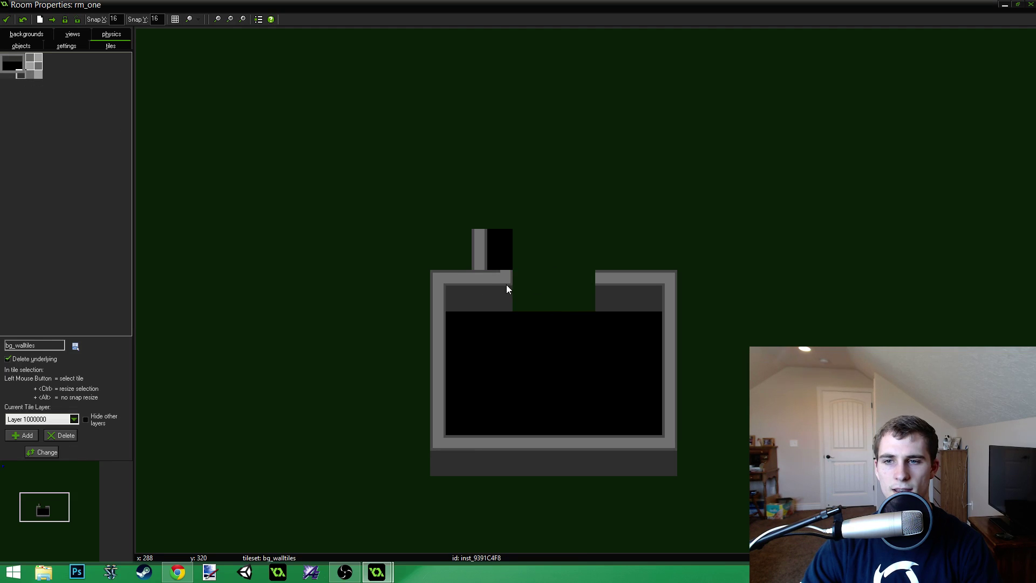
pyautogui.rightClick(506, 286)
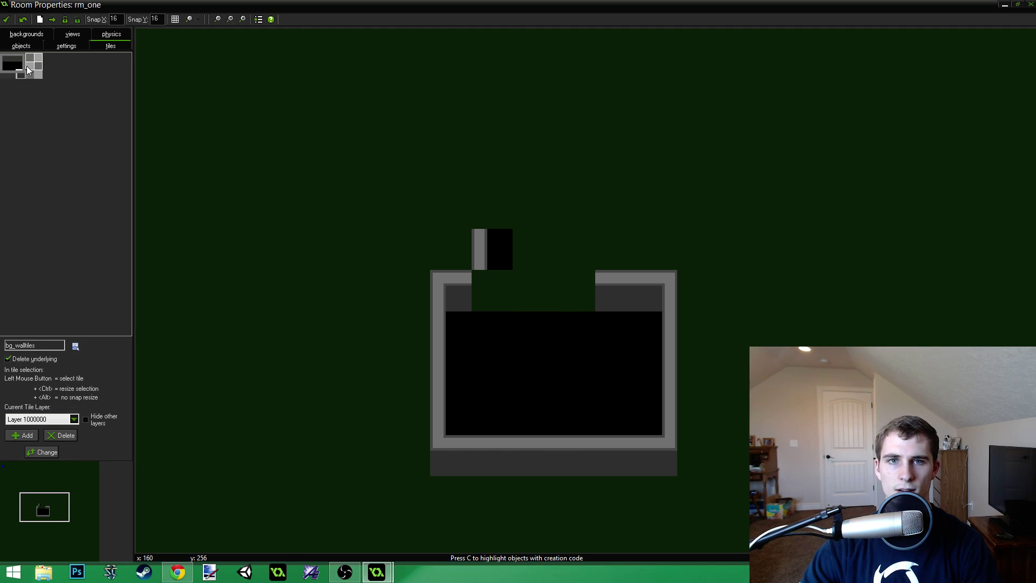
# Enclose the area above the gap with a top-left corner, a top wall, a top-right corner and a right wall tile.
pyautogui.click(8, 61)
pyautogui.click(487, 190)
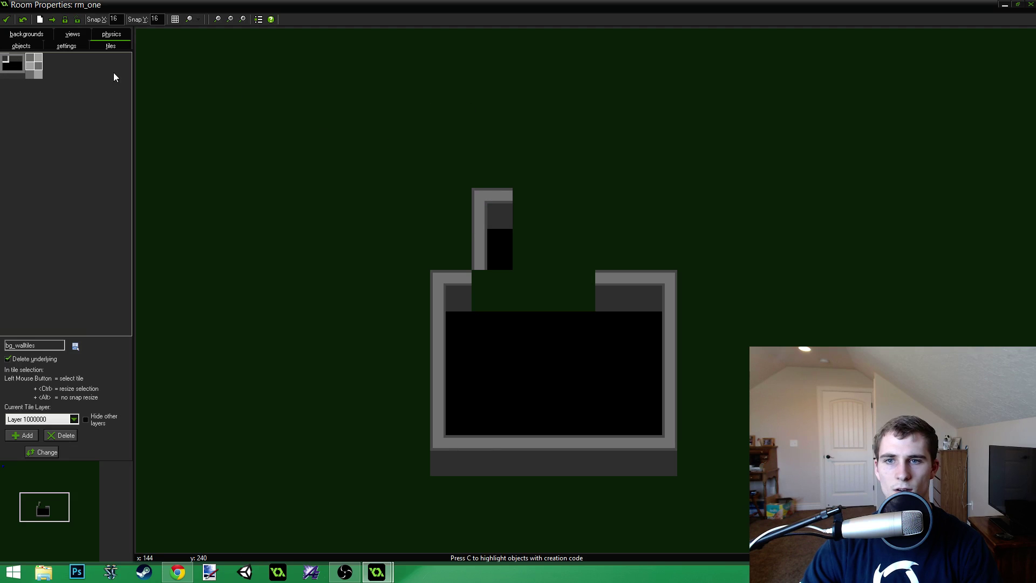
pyautogui.click(16, 64)
pyautogui.click(523, 223)
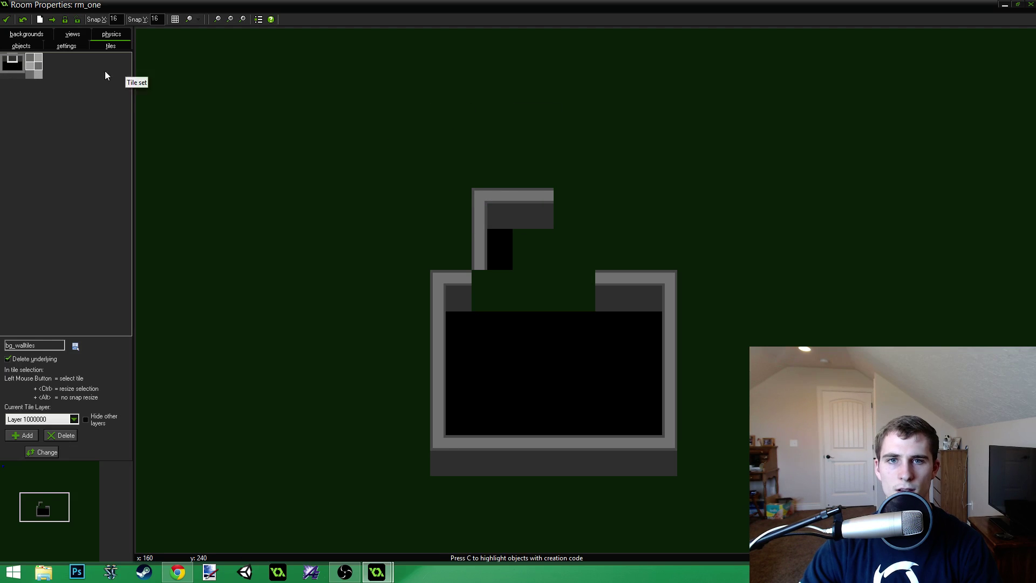
pyautogui.click(30, 60)
pyautogui.click(578, 213)
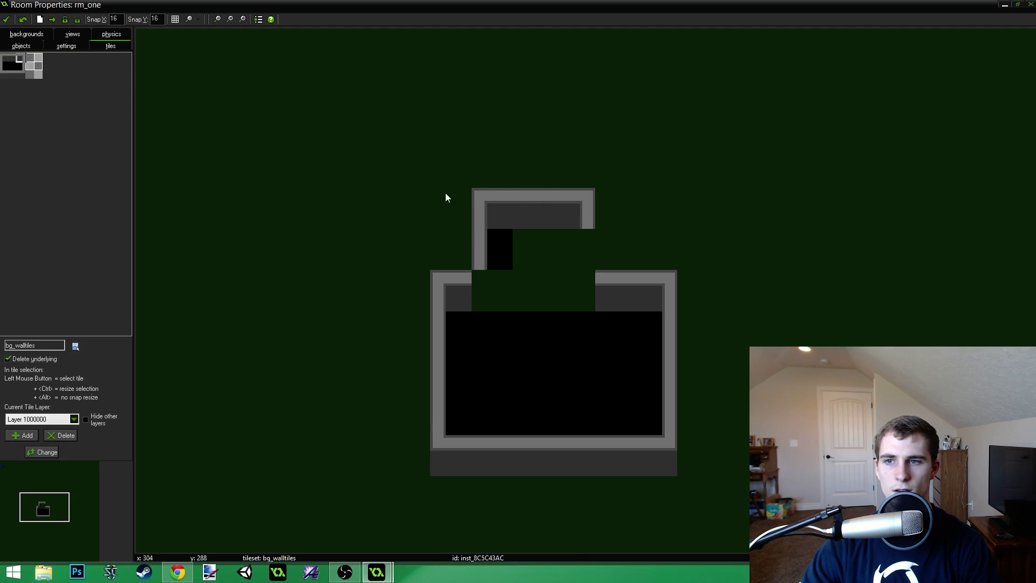
pyautogui.click(11, 63)
pyautogui.click(582, 250)
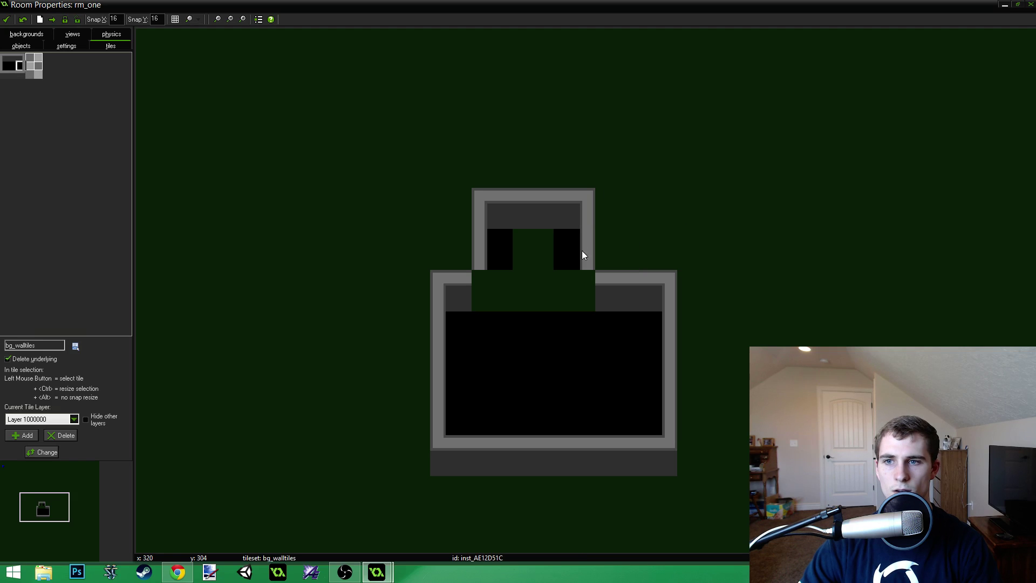
# Place a black center tile in the gap's middle cell and view the unfilled inner corners up close.
pyautogui.click(11, 66)
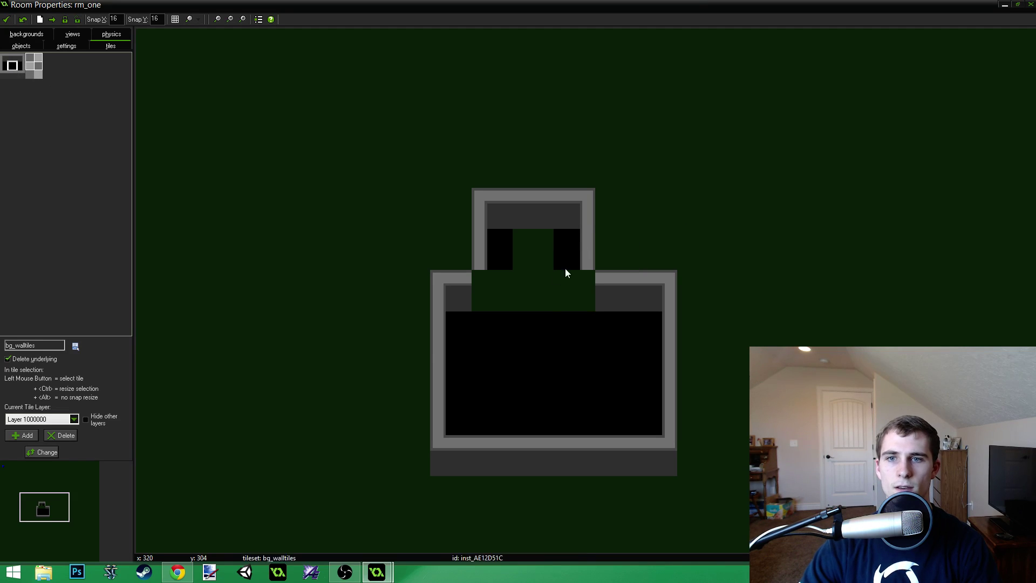
pyautogui.click(520, 296)
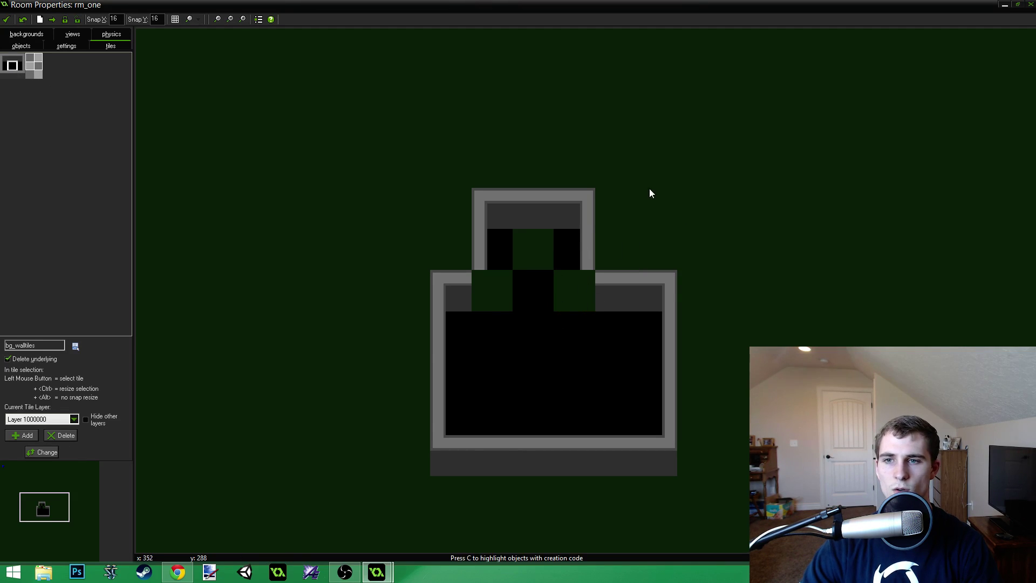
pyautogui.keyDown('ctrl'); pyautogui.scroll(-1, 606, 259); pyautogui.keyUp('ctrl')
pyautogui.keyDown('ctrl'); pyautogui.scroll(3, 620, 243); pyautogui.keyUp('ctrl')
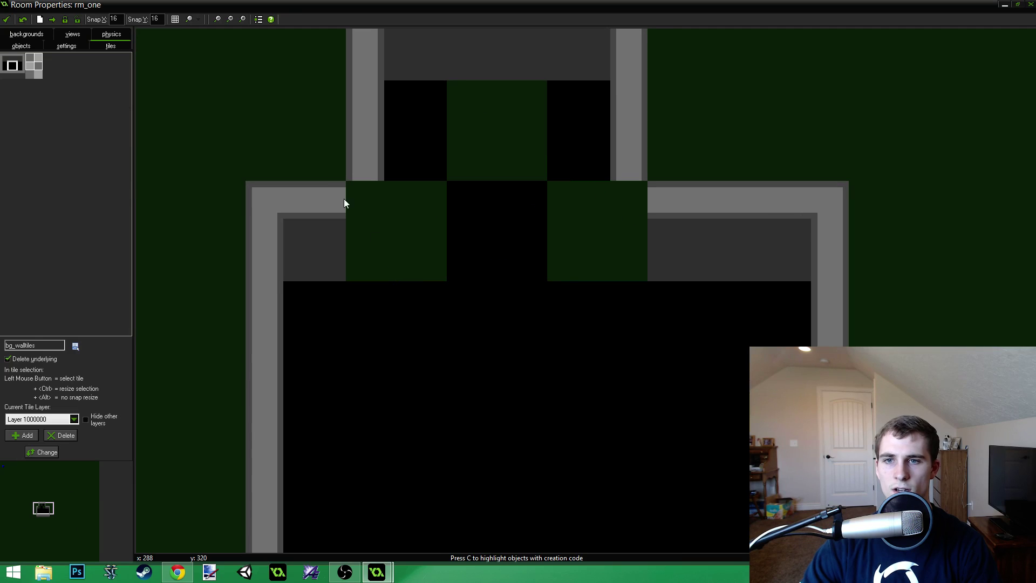
# Accept the room changes and open the bg_walltiles image for editing with the Line tool active.
pyautogui.click(6, 20)
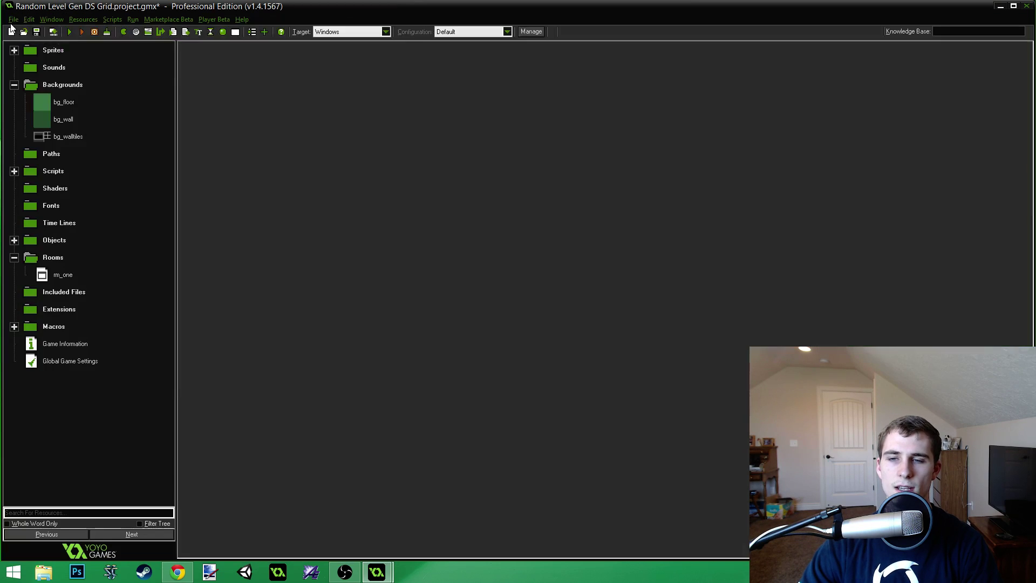
pyautogui.doubleClick(75, 136)
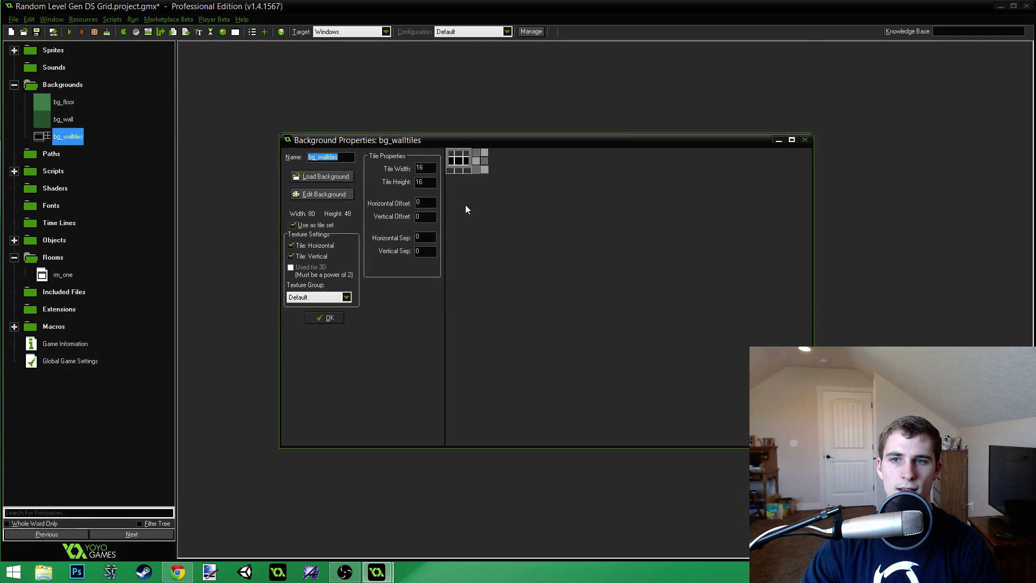
pyautogui.click(342, 195)
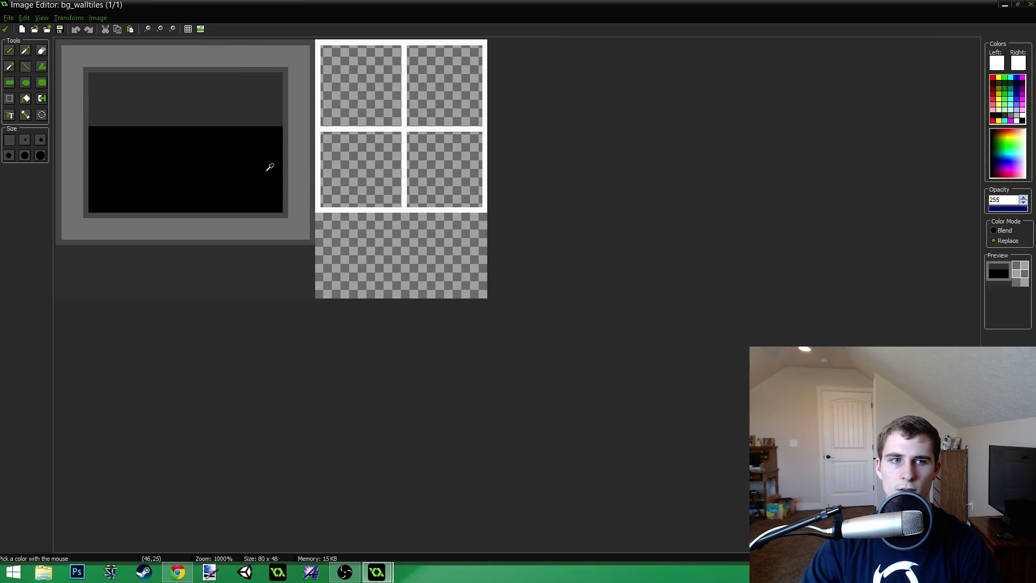
pyautogui.click(25, 66)
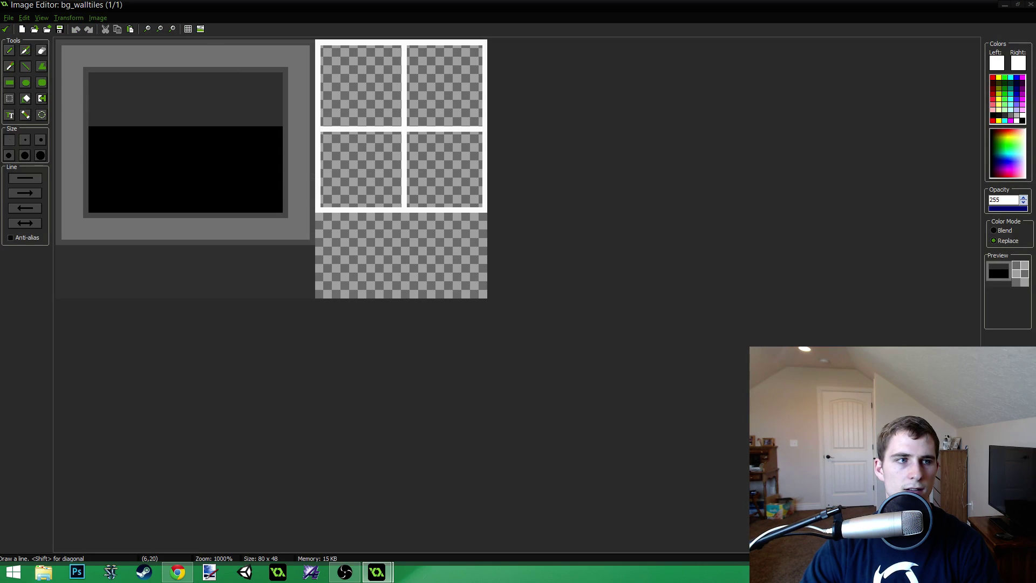
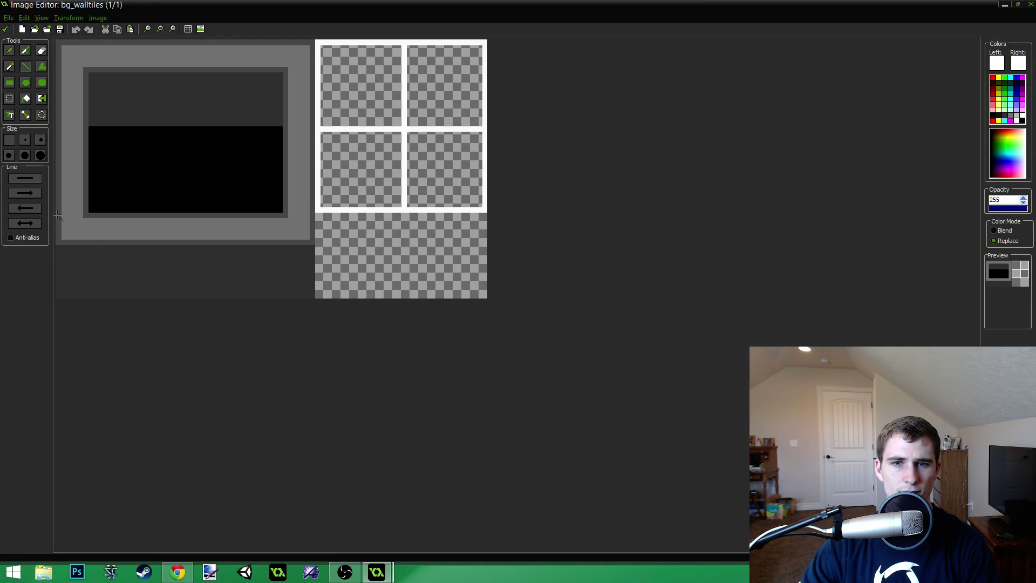
pyautogui.moveTo(57, 215); pyautogui.dragTo(127, 279)
pyautogui.hotkey('ctrl', 'z')
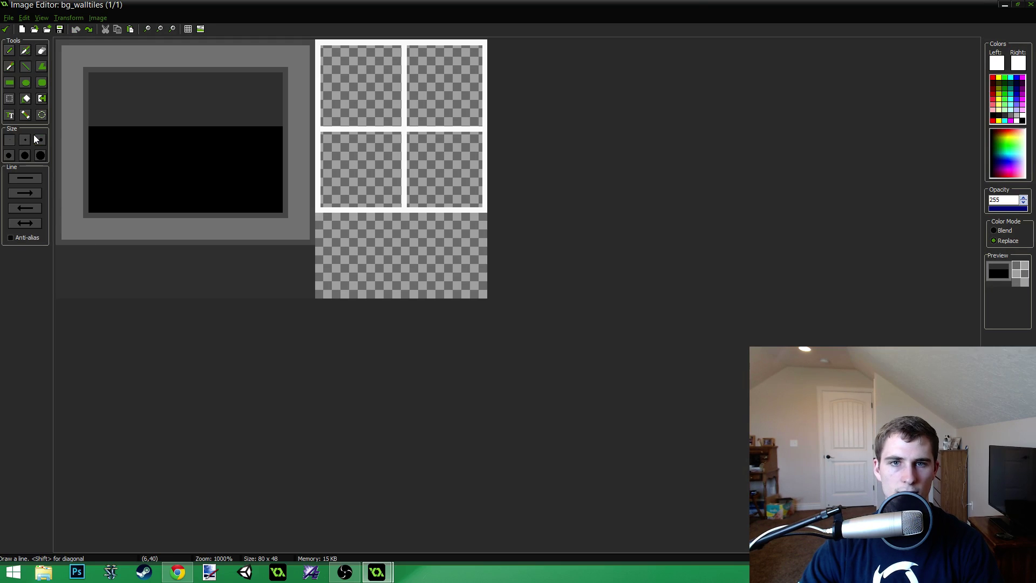
pyautogui.click(9, 98)
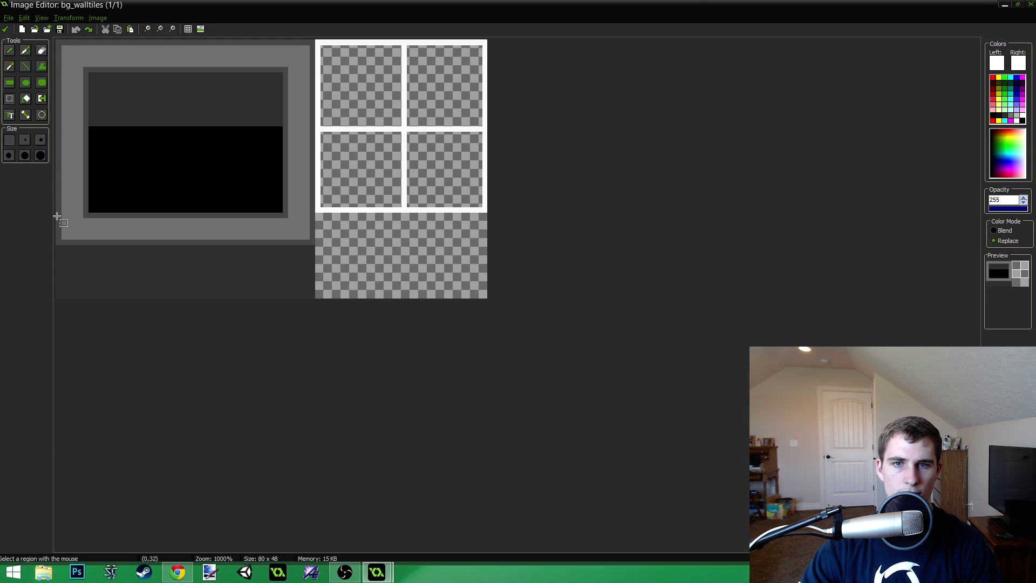
pyautogui.moveTo(56, 214); pyautogui.dragTo(147, 302)
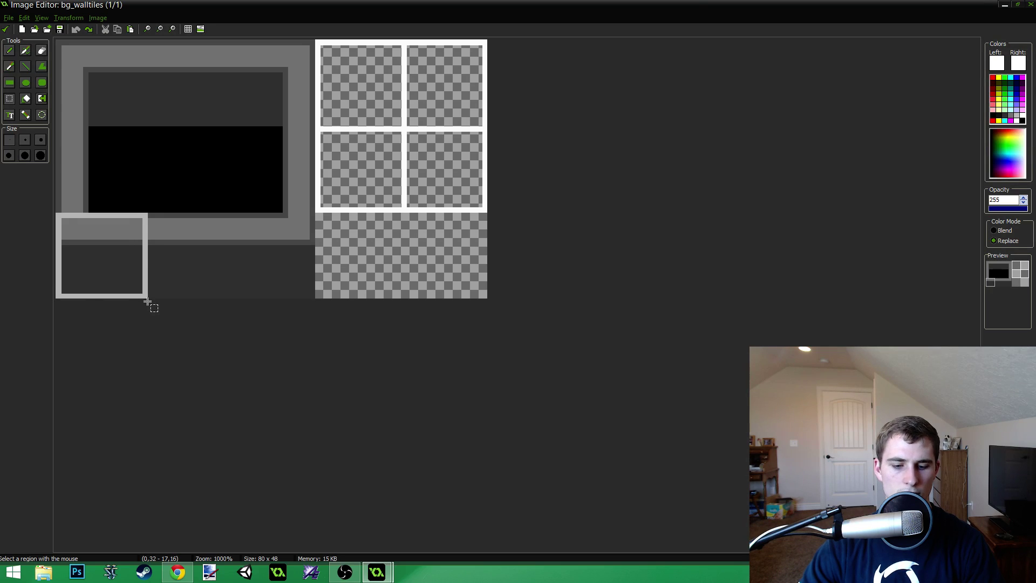
pyautogui.moveTo(148, 301); pyautogui.dragTo(148, 301)
pyautogui.press('Delete')
pyautogui.hotkey('ctrl', 'z')
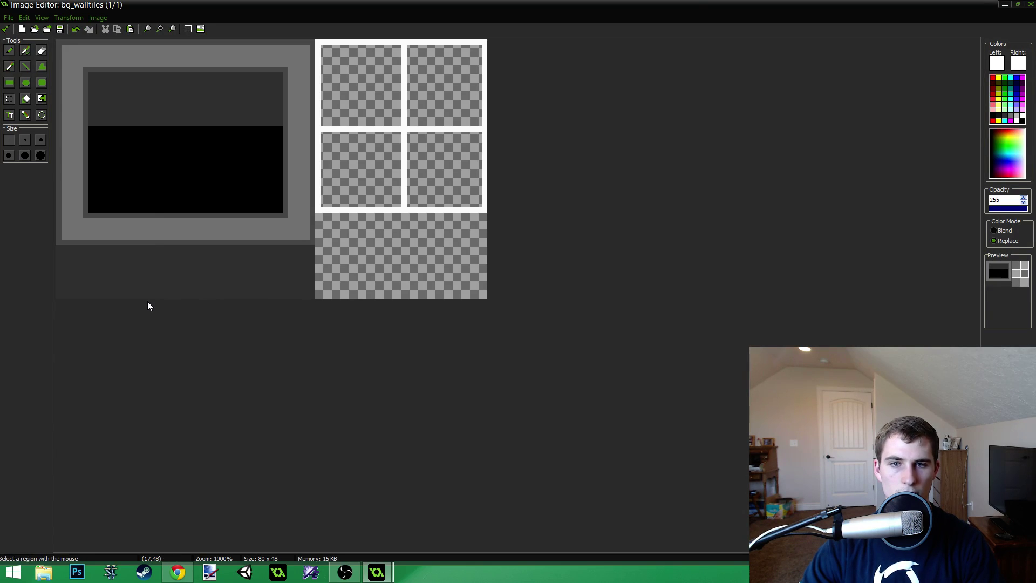
# Try placing a copy of the bottom-left corner tile over the white guide grid and in the empty row below it.
pyautogui.moveTo(57, 215); pyautogui.dragTo(147, 312)
pyautogui.hotkey('ctrl', 'c')
pyautogui.hotkey('ctrl', 'v')
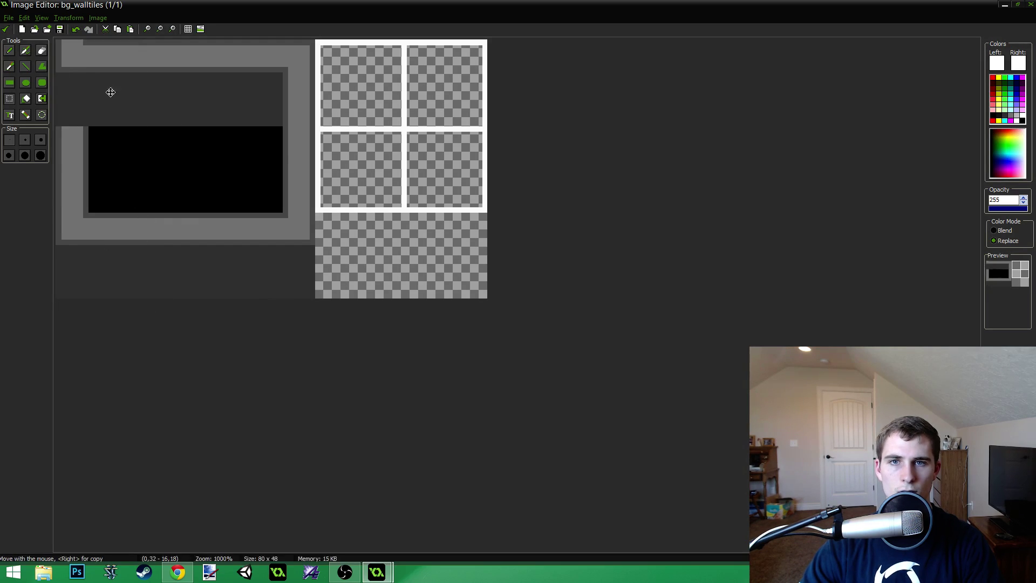
pyautogui.moveTo(108, 91); pyautogui.dragTo(422, 180)
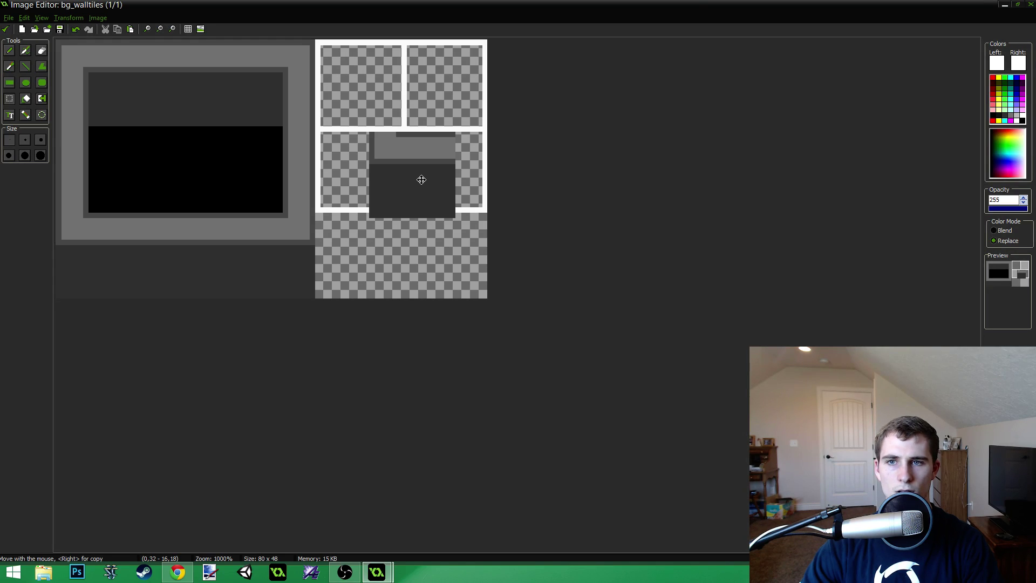
pyautogui.moveTo(421, 180); pyautogui.dragTo(420, 171)
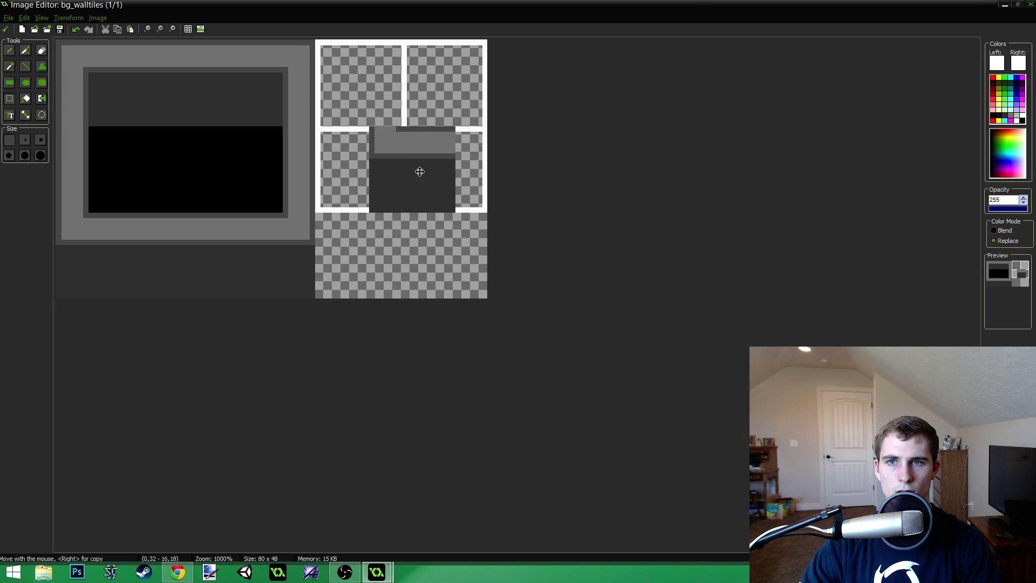
pyautogui.moveTo(420, 171); pyautogui.dragTo(408, 260)
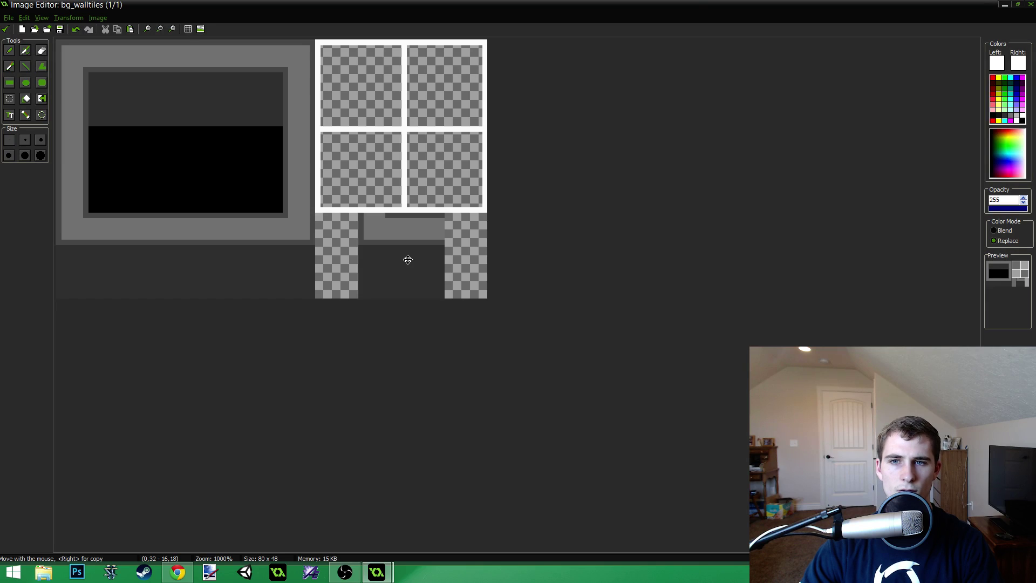
pyautogui.hotkey('ctrl', 'z')
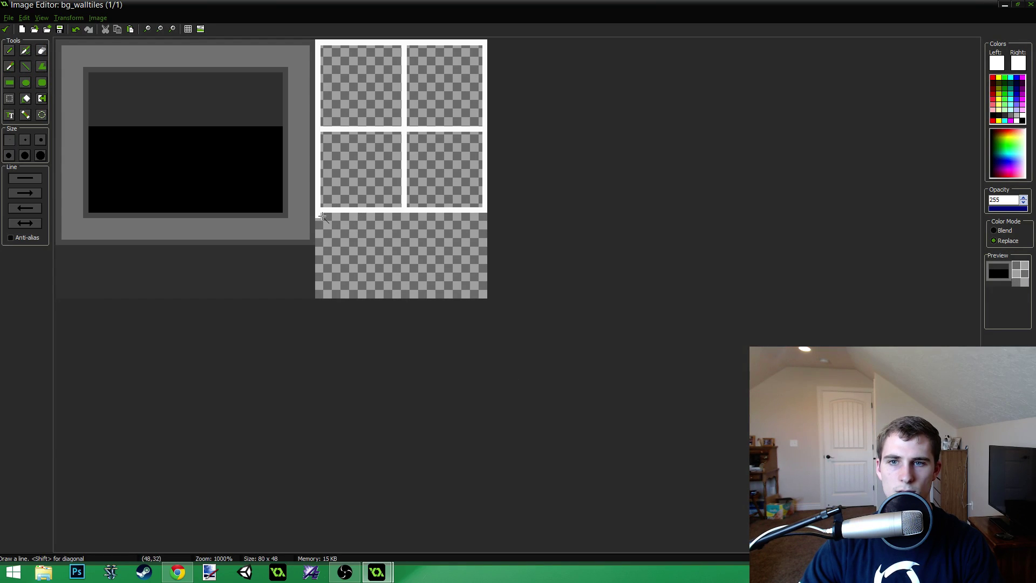
# Thicken the guide grid's middle horizontal white line to two pixels and shift its bottom line down one pixel.
pyautogui.moveTo(319, 216); pyautogui.dragTo(484, 216)
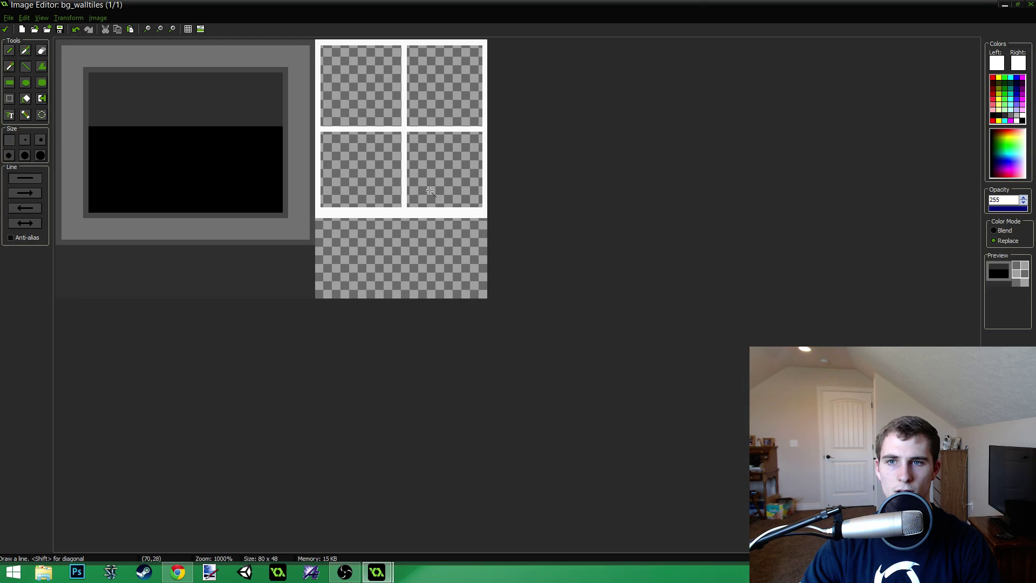
pyautogui.moveTo(321, 134); pyautogui.dragTo(475, 136)
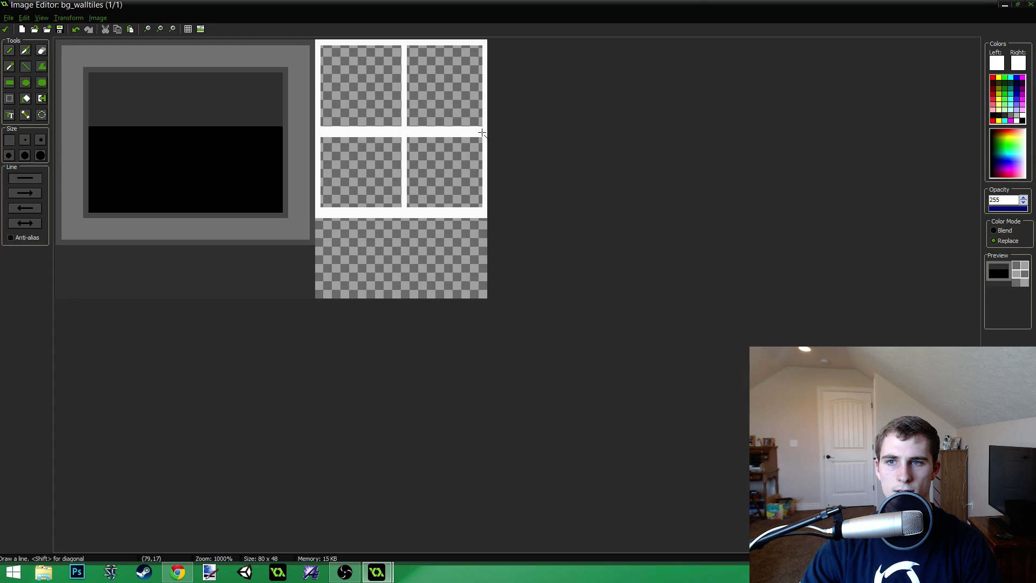
pyautogui.keyDown('ctrl'); pyautogui.click(448, 156); pyautogui.keyUp('ctrl')
pyautogui.moveTo(320, 209); pyautogui.dragTo(468, 209)
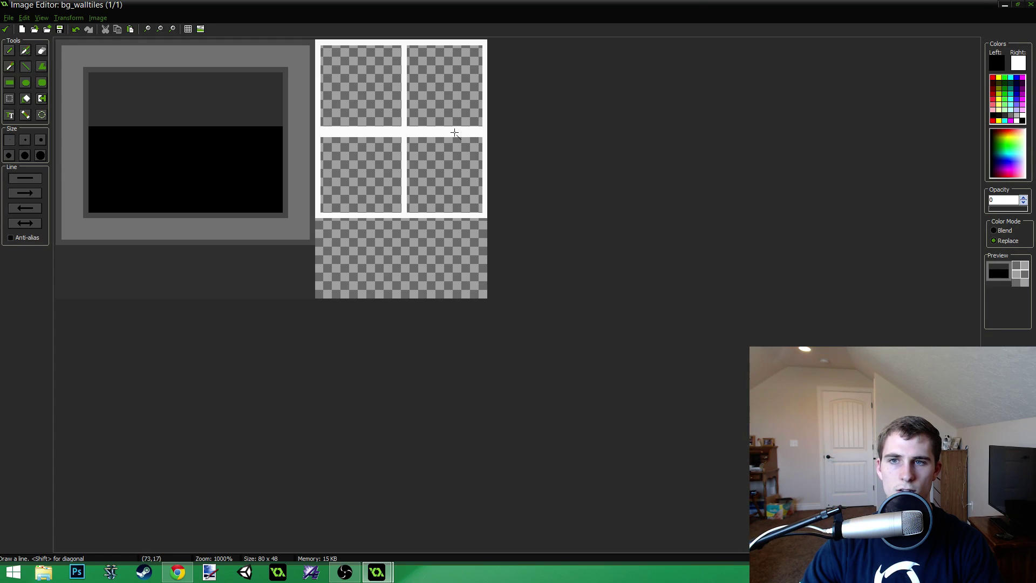
# Thicken the guide grid's middle vertical line to two pixels by adding a white line along its left side.
pyautogui.press('ctrl')
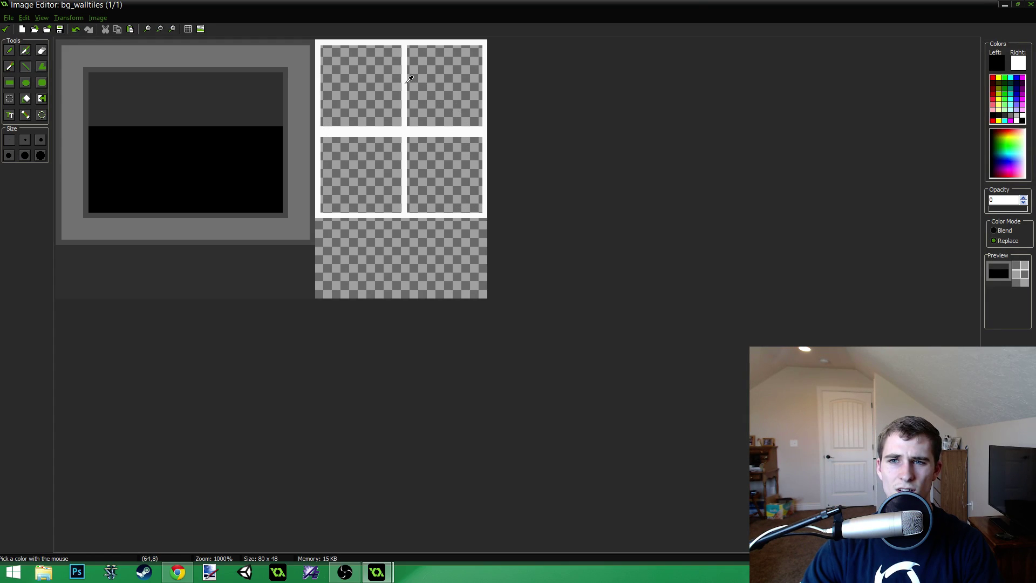
pyautogui.keyDown('ctrl'); pyautogui.click(404, 83); pyautogui.keyUp('ctrl')
pyautogui.moveTo(397, 51); pyautogui.dragTo(399, 199)
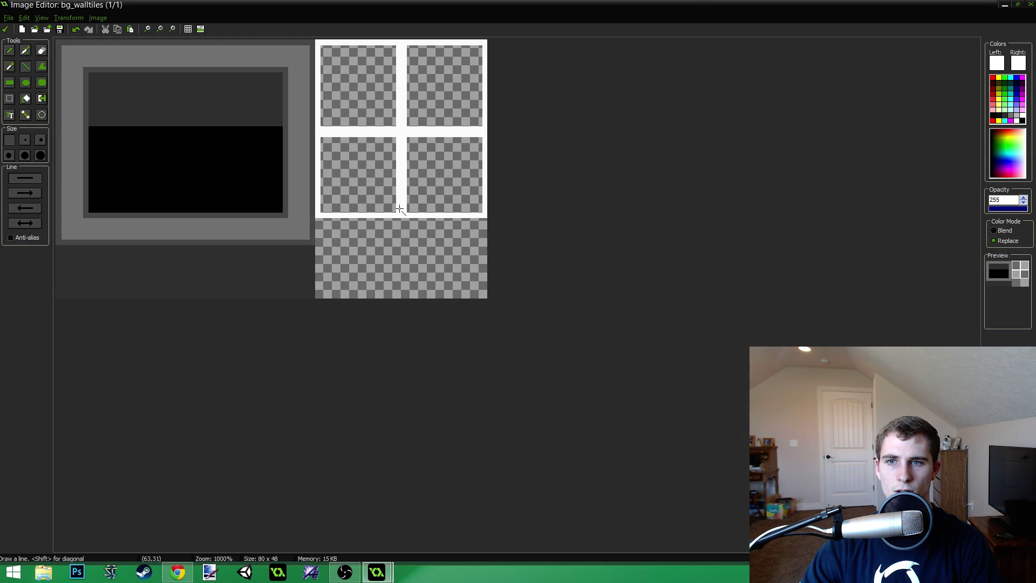
# Move the guide grid's bottom white line up one pixel, erasing the row beneath it to transparent.
pyautogui.keyDown('ctrl'); pyautogui.scroll(1, 468, 202); pyautogui.keyUp('ctrl')
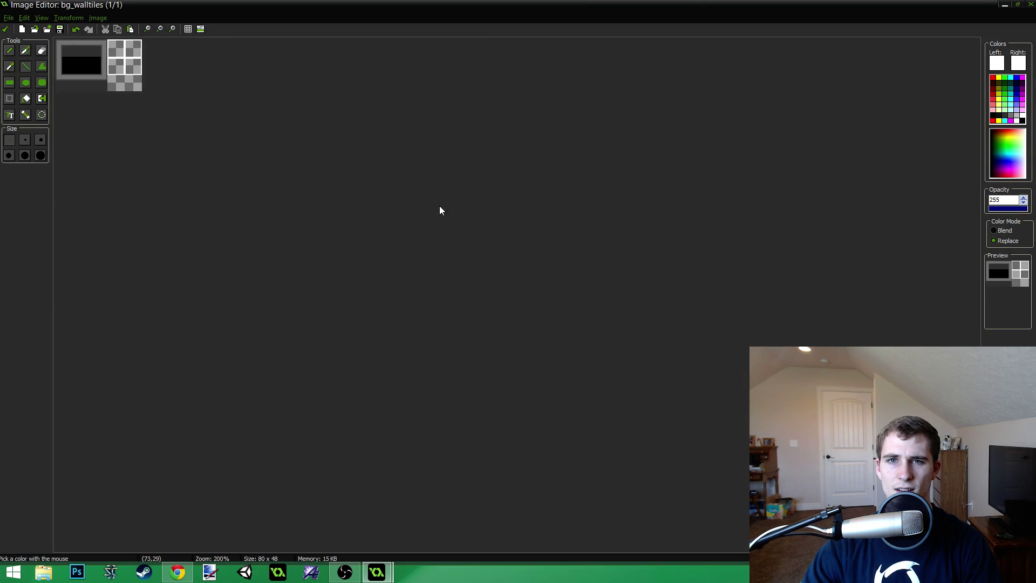
pyautogui.keyDown('ctrl'); pyautogui.scroll(2, 476, 257); pyautogui.keyUp('ctrl')
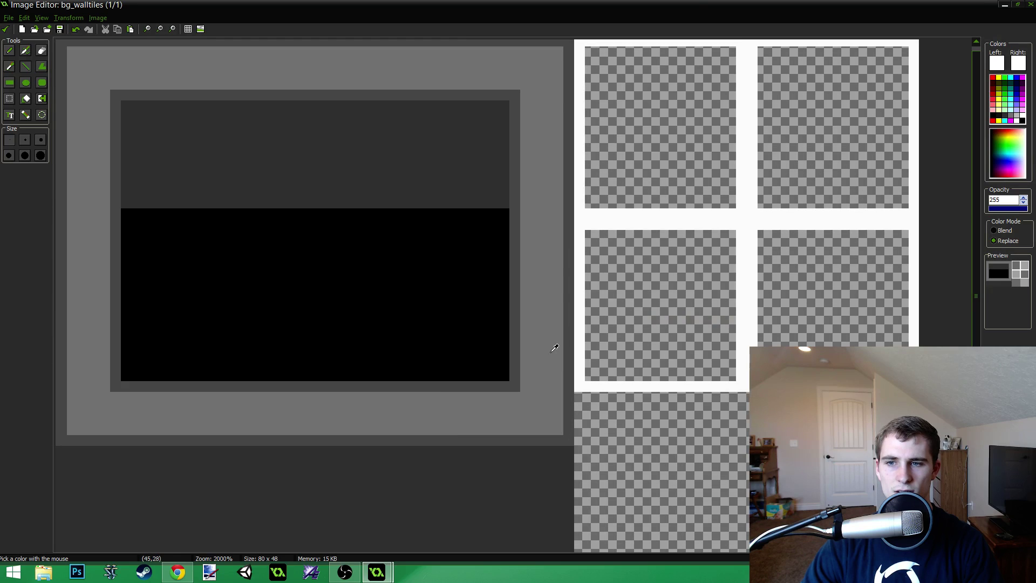
pyautogui.keyDown('ctrl'); pyautogui.scroll(-1, 625, 382); pyautogui.keyUp('ctrl')
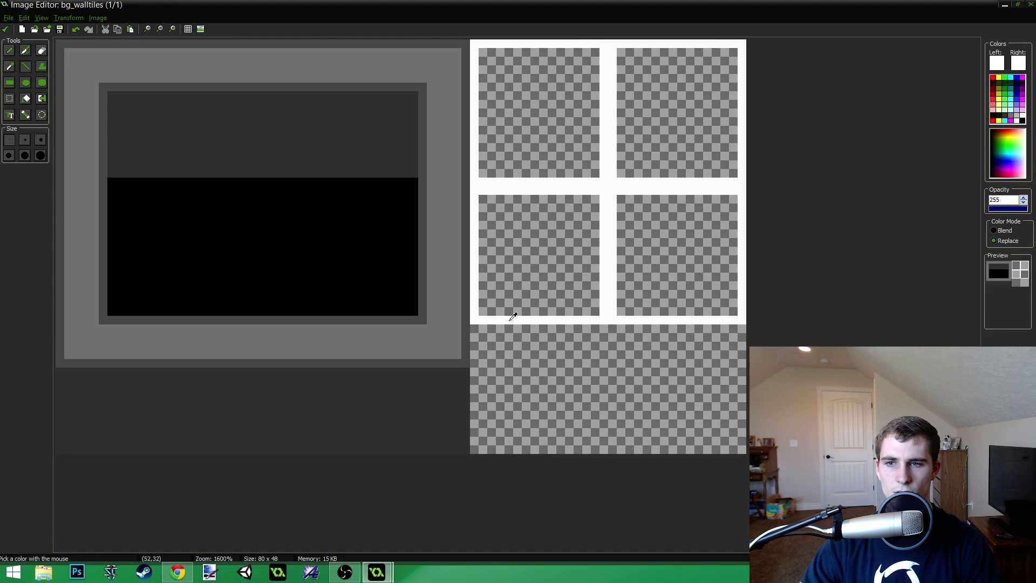
pyautogui.moveTo(485, 314)
pyautogui.mouseDown()
pyautogui.moveTo(743, 313)
pyautogui.moveTo(475, 321)
pyautogui.mouseUp()
pyautogui.keyDown('ctrl'); pyautogui.click(741, 328); pyautogui.keyUp('ctrl')
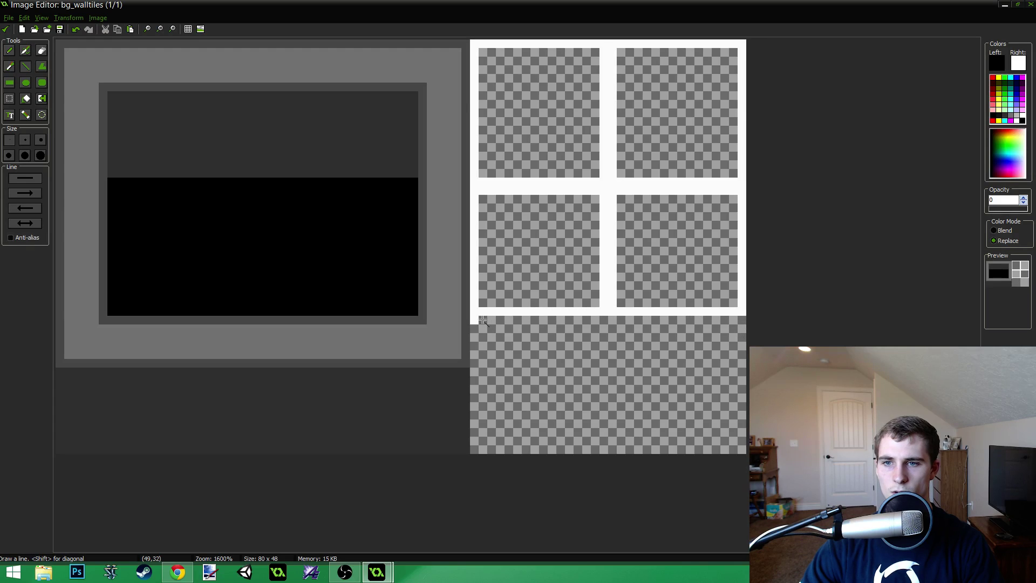
pyautogui.keyDown('ctrl'); pyautogui.scroll(-2, 517, 248); pyautogui.keyUp('ctrl')
# Shift the guide grid's two-pixel middle horizontal line up one pixel, erasing its lowest row to transparent.
pyautogui.keyDown('ctrl'); pyautogui.scroll(1, 444, 133); pyautogui.keyUp('ctrl')
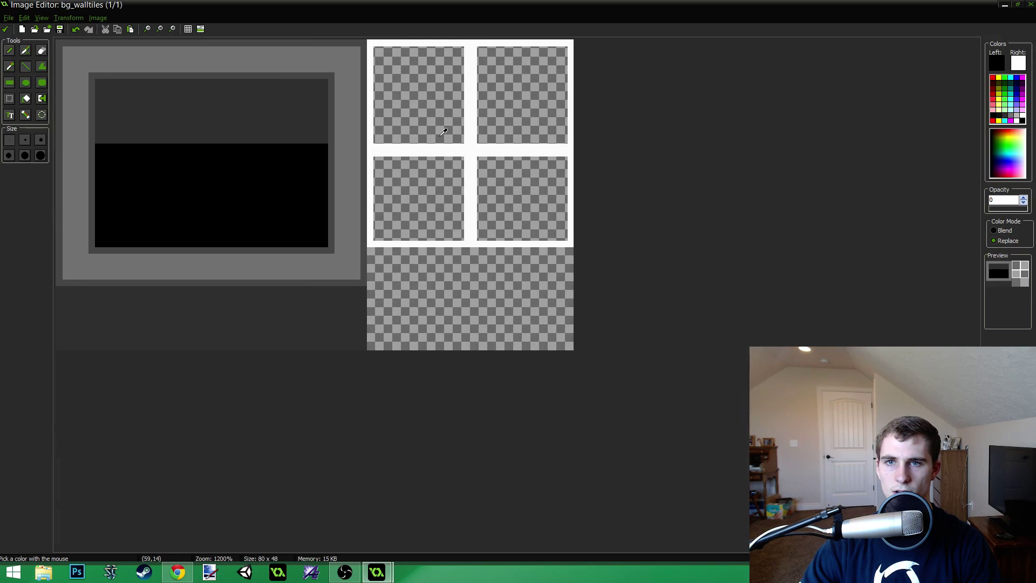
pyautogui.keyDown('ctrl'); pyautogui.scroll(2, 579, 174); pyautogui.keyUp('ctrl')
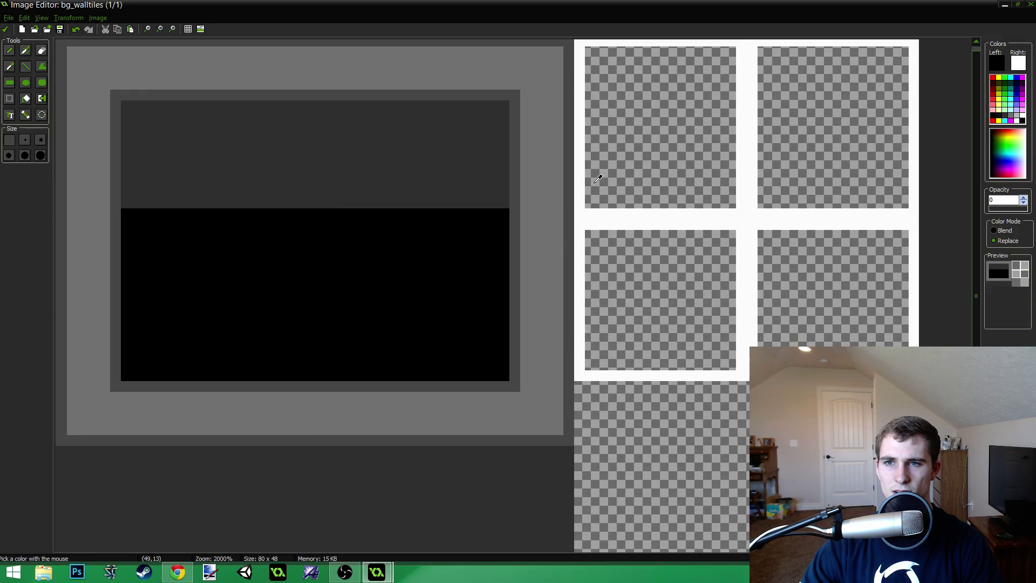
pyautogui.keyDown('ctrl'); pyautogui.click(593, 213); pyautogui.keyUp('ctrl')
pyautogui.moveTo(590, 203)
pyautogui.mouseDown()
pyautogui.moveTo(898, 203)
pyautogui.moveTo(782, 228)
pyautogui.moveTo(606, 226)
pyautogui.mouseUp()
pyautogui.keyDown('ctrl'); pyautogui.click(902, 233); pyautogui.keyUp('ctrl')
# Check the guide grid's center with crossing corner-to-corner diagonals, in black at opacity 248, and undo the lines.
pyautogui.keyDown('ctrl'); pyautogui.scroll(-4, 595, 227); pyautogui.keyUp('ctrl')
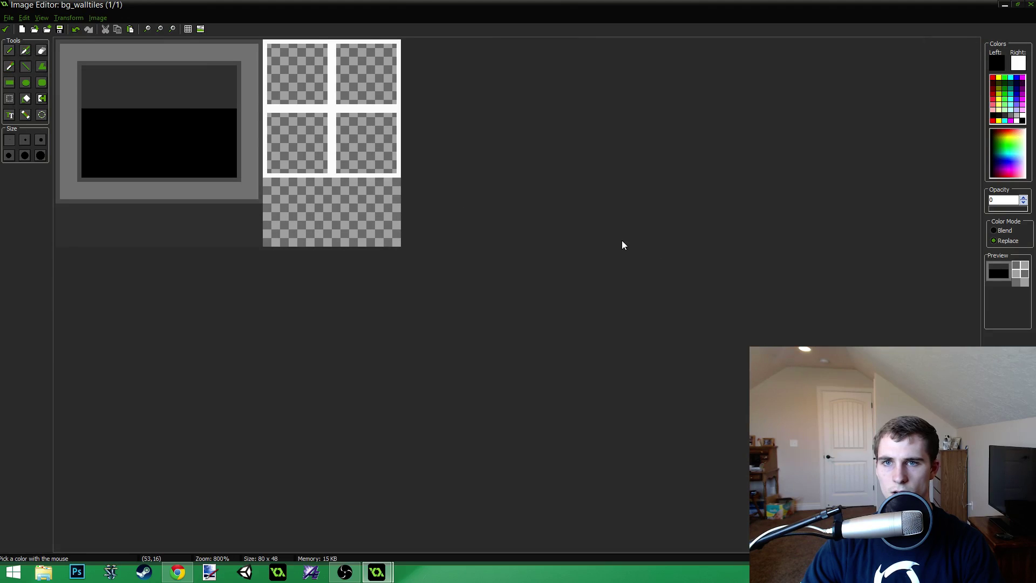
pyautogui.keyDown('ctrl'); pyautogui.scroll(4, 506, 253); pyautogui.keyUp('ctrl')
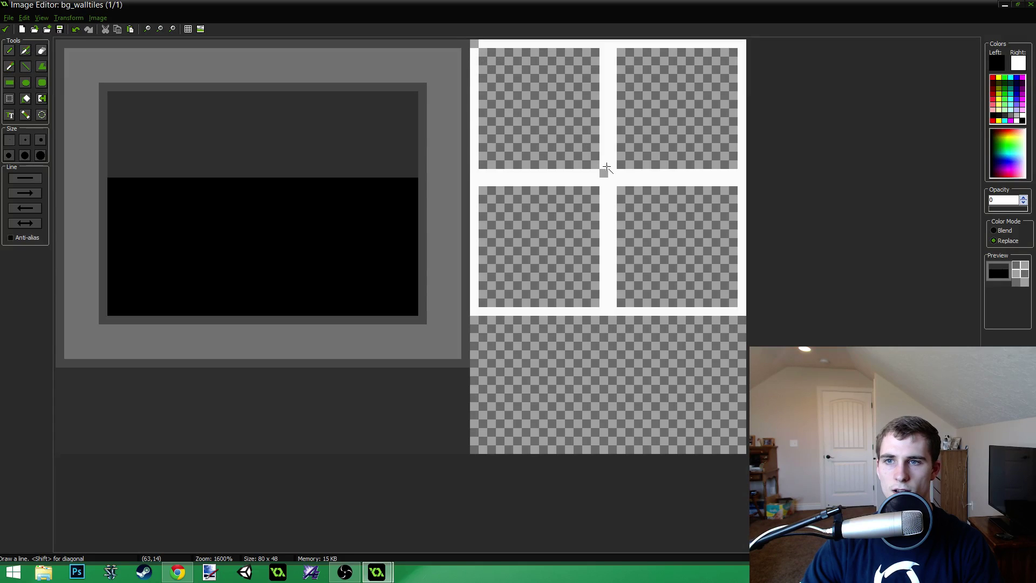
pyautogui.moveTo(604, 165); pyautogui.dragTo(621, 182)
pyautogui.hotkey('ctrl', 'z')
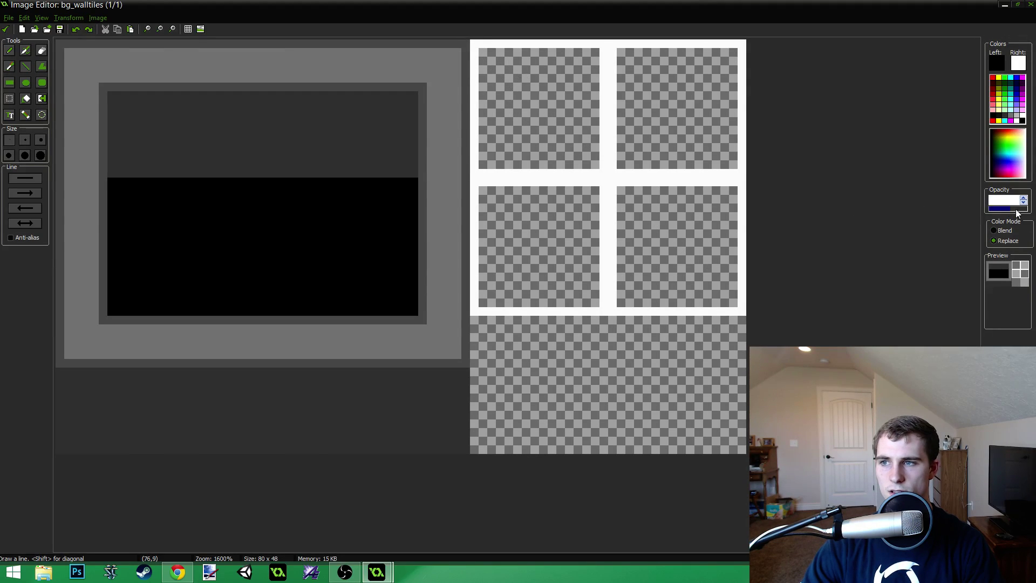
pyautogui.moveTo(1018, 214); pyautogui.dragTo(1026, 209)
pyautogui.moveTo(474, 45); pyautogui.dragTo(742, 311)
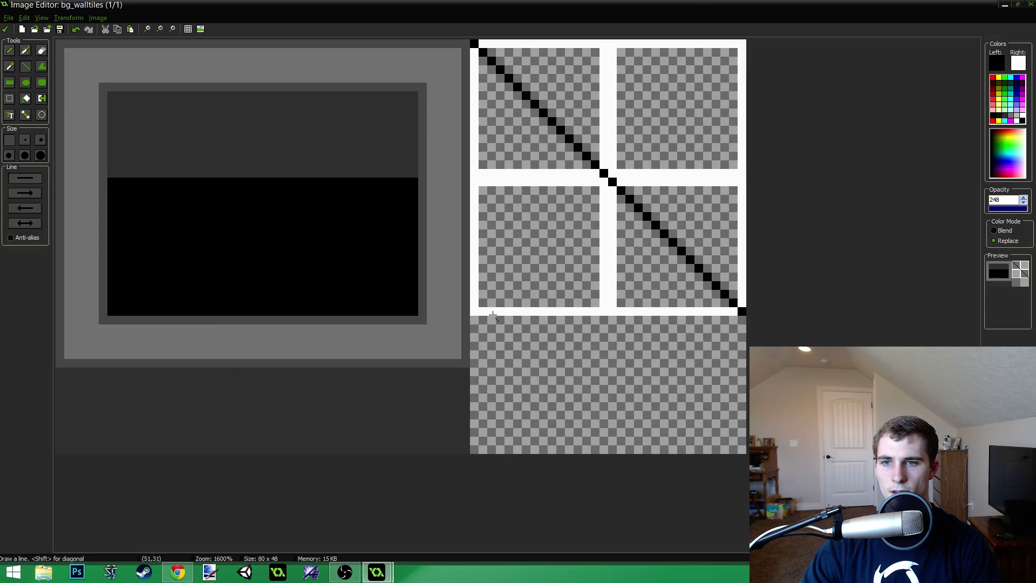
pyautogui.moveTo(476, 312); pyautogui.dragTo(742, 43)
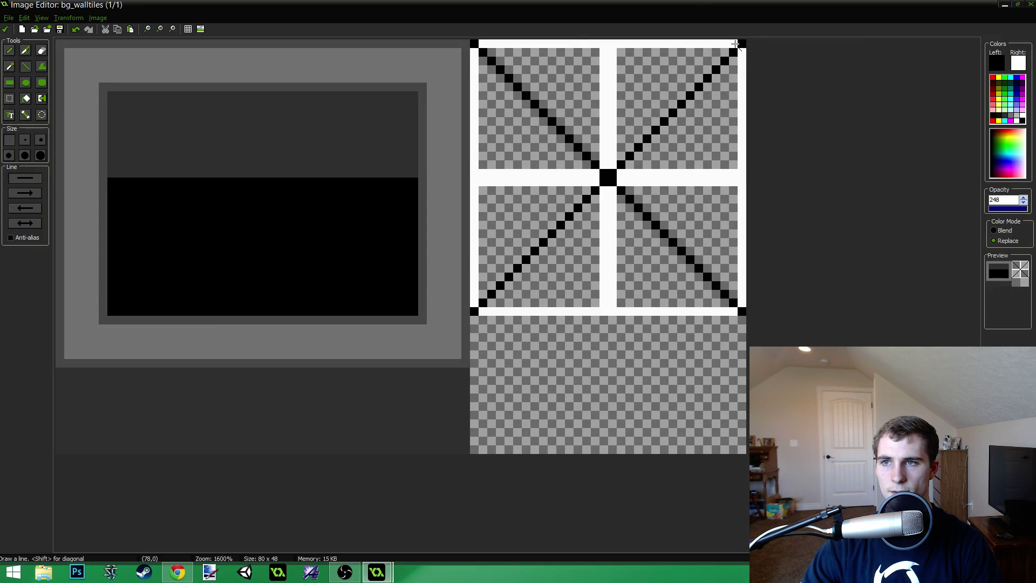
pyautogui.keyDown('ctrl'); pyautogui.scroll(-1, 686, 215); pyautogui.keyUp('ctrl')
pyautogui.keyDown('ctrl'); pyautogui.scroll(2, 559, 234); pyautogui.keyUp('ctrl')
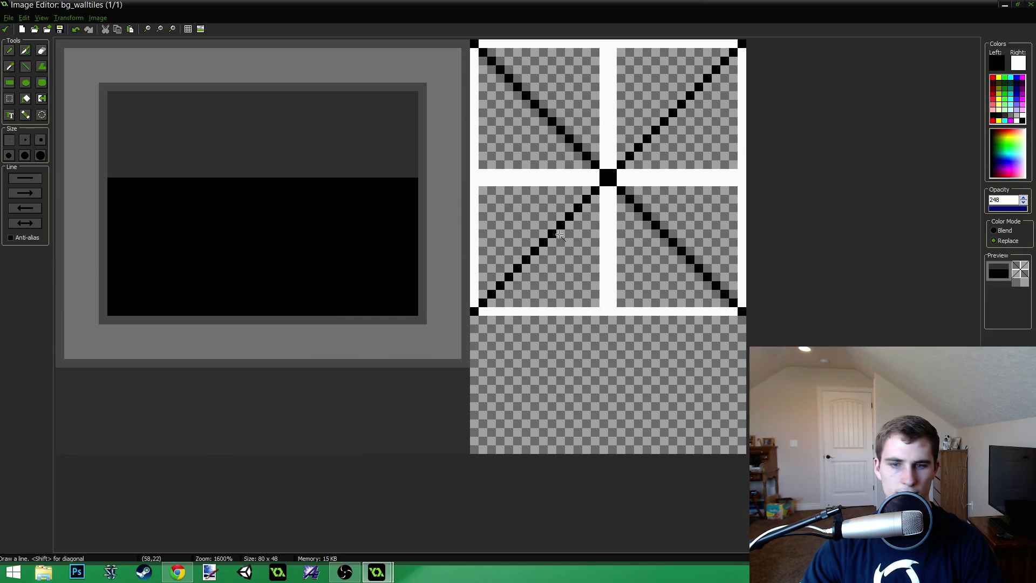
pyautogui.hotkey('ctrl', 'z')
pyautogui.hotkey('ctrl', 'z')
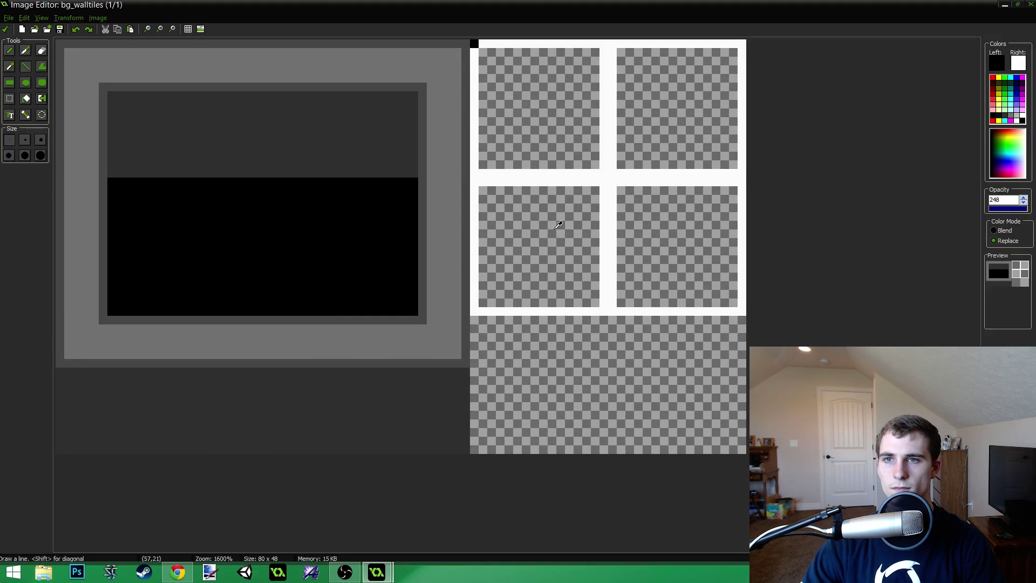
# Copy the bottom-left corner tile's left 6 by 16 pixel strip to the right edge of the guide grid's lower-left cell.
pyautogui.press('s')
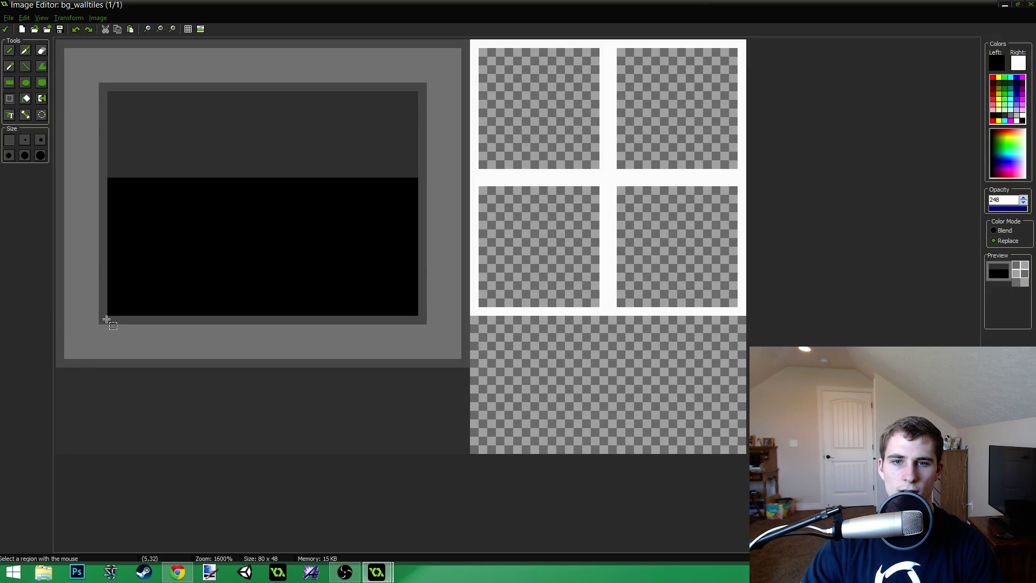
pyautogui.moveTo(106, 319); pyautogui.dragTo(96, 194)
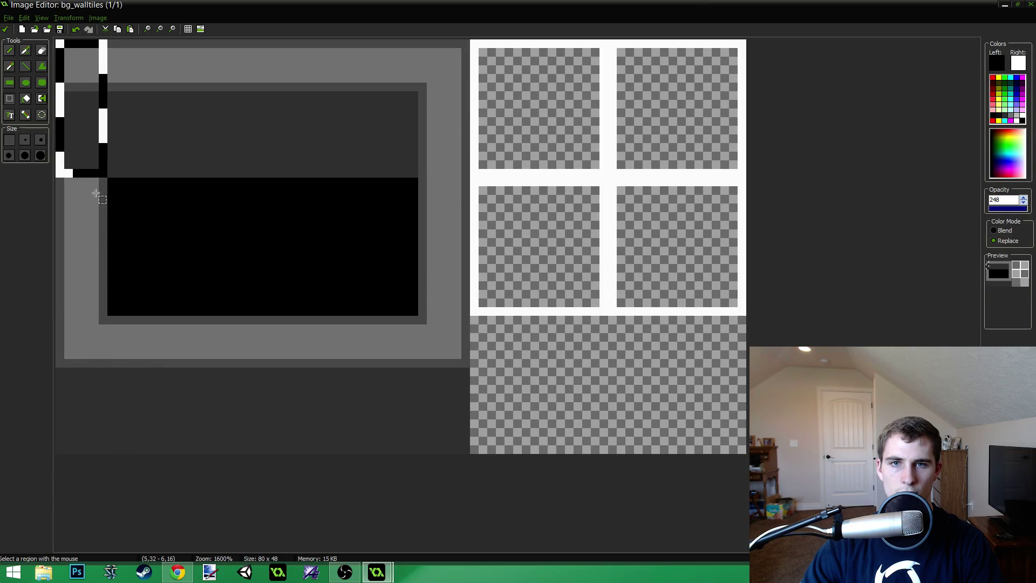
pyautogui.hotkey('ctrl', 'z')
pyautogui.moveTo(107, 108); pyautogui.dragTo(576, 252)
pyautogui.hotkey('ctrl', 'z')
pyautogui.hotkey('ctrl', 'z')
pyautogui.hotkey('ctrl', 'v')
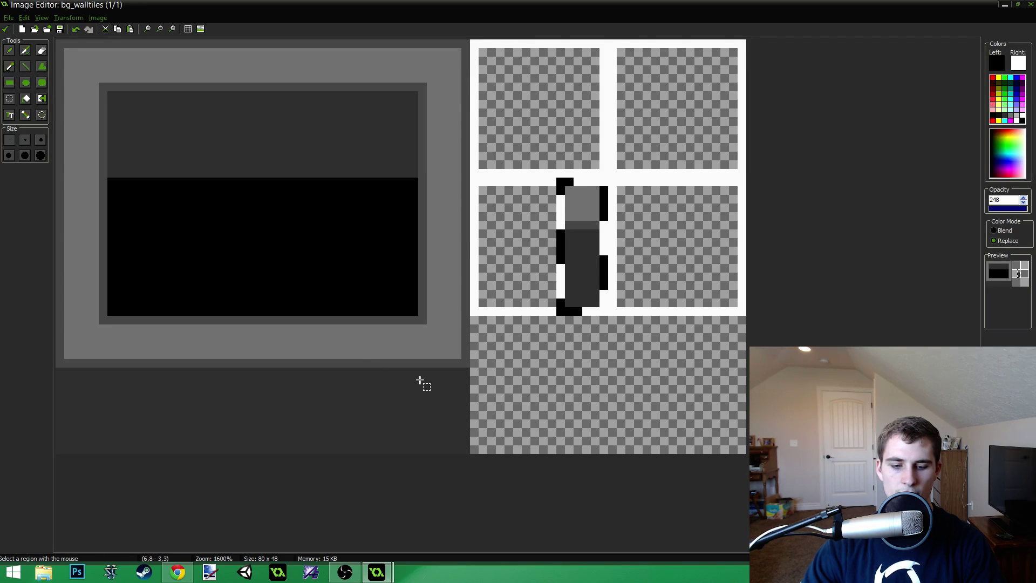
# Copy the bottom-right corner tile's right 6 by 16 pixel strip to the left edge of the guide grid's lower-right cell.
pyautogui.moveTo(419, 316); pyautogui.dragTo(477, 461)
pyautogui.hotkey('ctrl', 'x')
pyautogui.hotkey('ctrl', 'v')
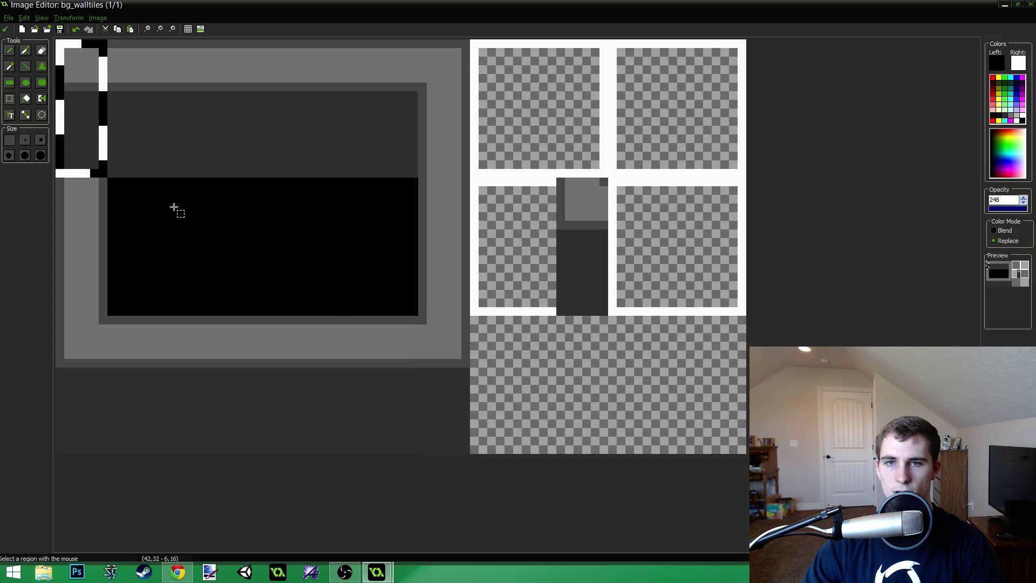
pyautogui.moveTo(82, 131); pyautogui.dragTo(635, 269)
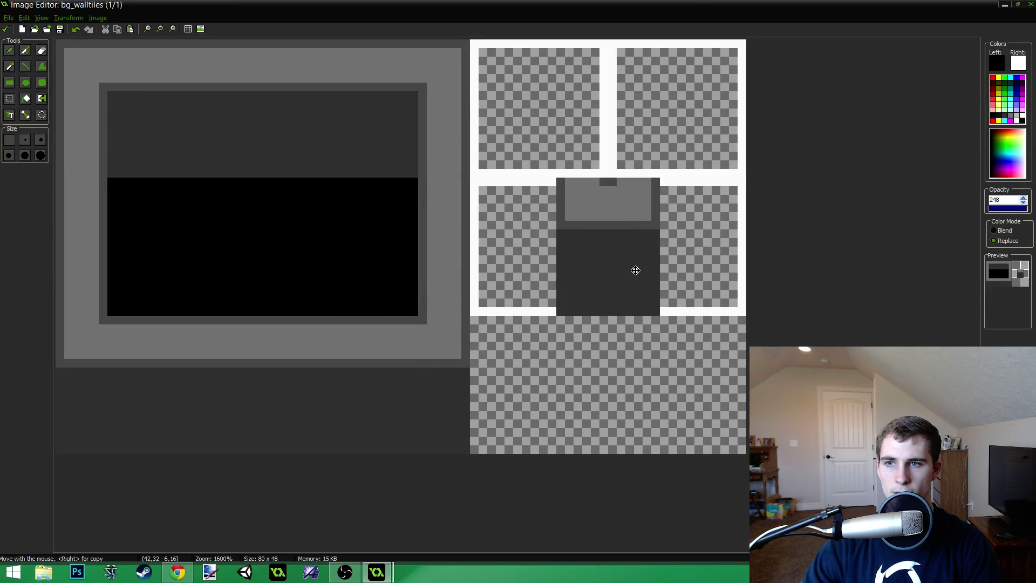
pyautogui.click(164, 232)
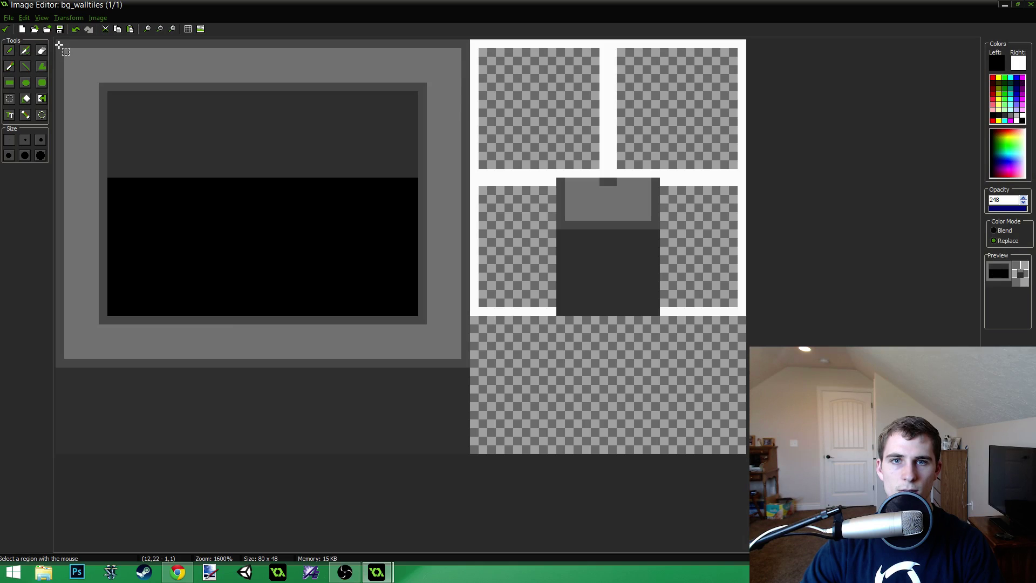
# Copy the top-left corner tile's left 6 by 16 pixel strip to the right edge of the guide grid's upper-left cell.
pyautogui.hotkey('ctrl', 'v')
pyautogui.moveTo(102, 117); pyautogui.dragTo(113, 179)
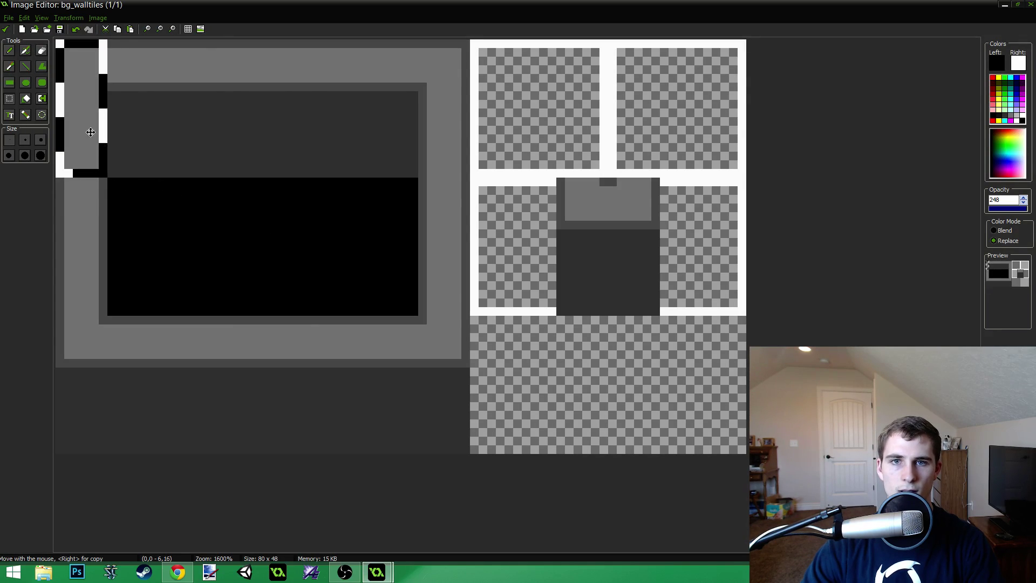
pyautogui.moveTo(90, 132); pyautogui.dragTo(583, 131)
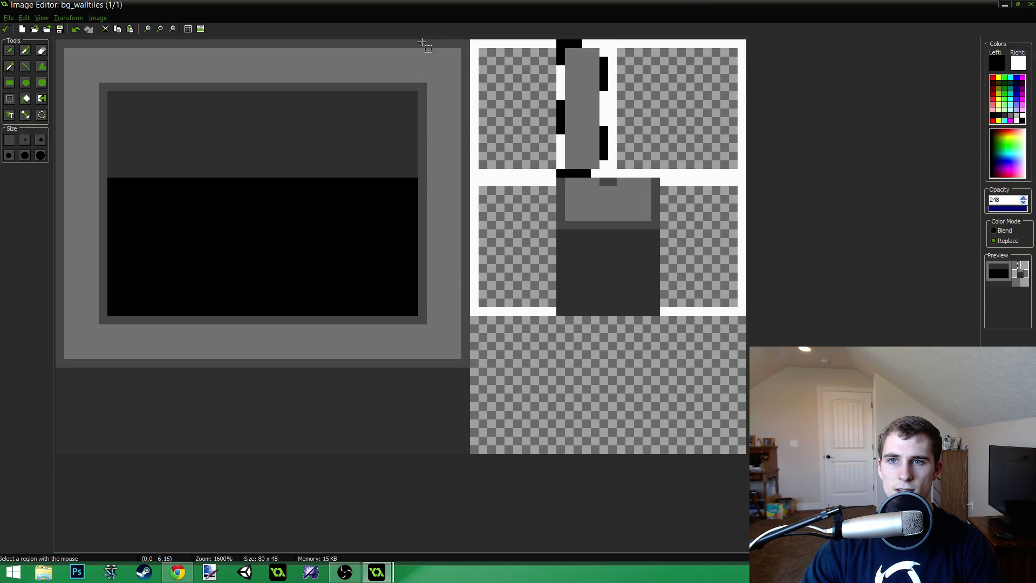
# Copy the top-right corner tile's right 6 by 16 pixel strip to the left edge of the guide grid's upper-right cell.
pyautogui.moveTo(420, 41); pyautogui.dragTo(476, 185)
pyautogui.hotkey('ctrl', 'v')
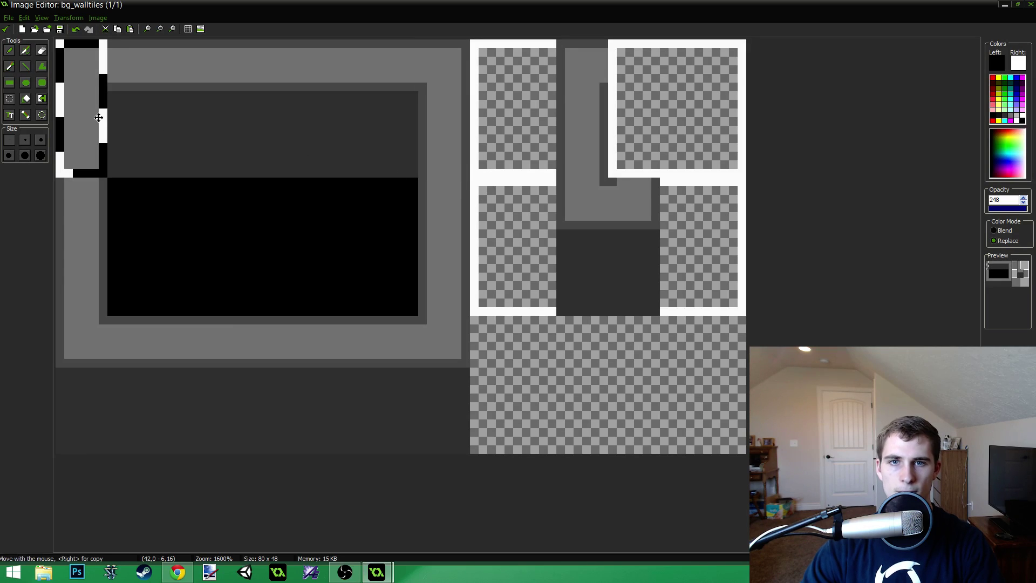
pyautogui.moveTo(94, 119); pyautogui.dragTo(657, 119)
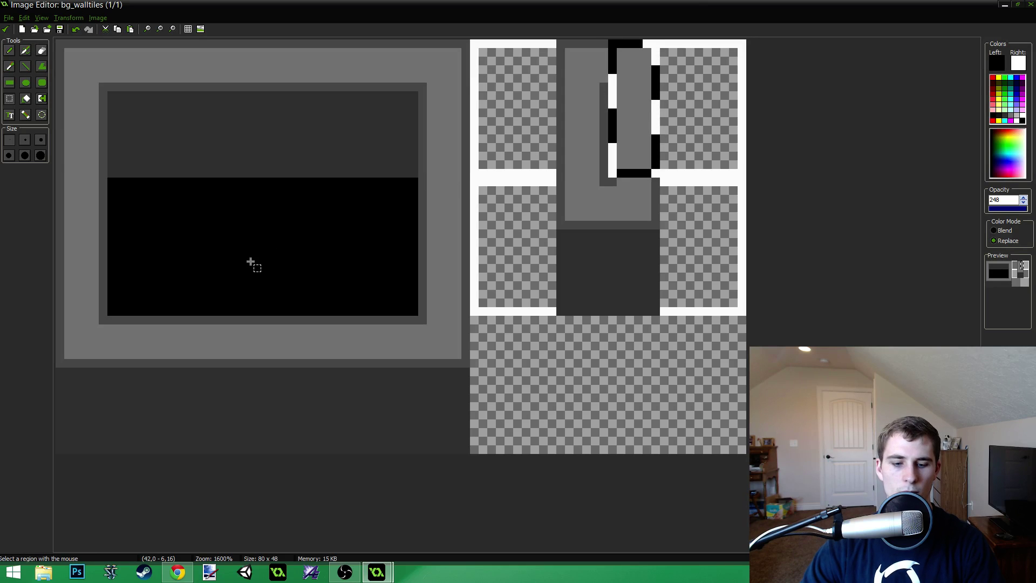
pyautogui.click(195, 247)
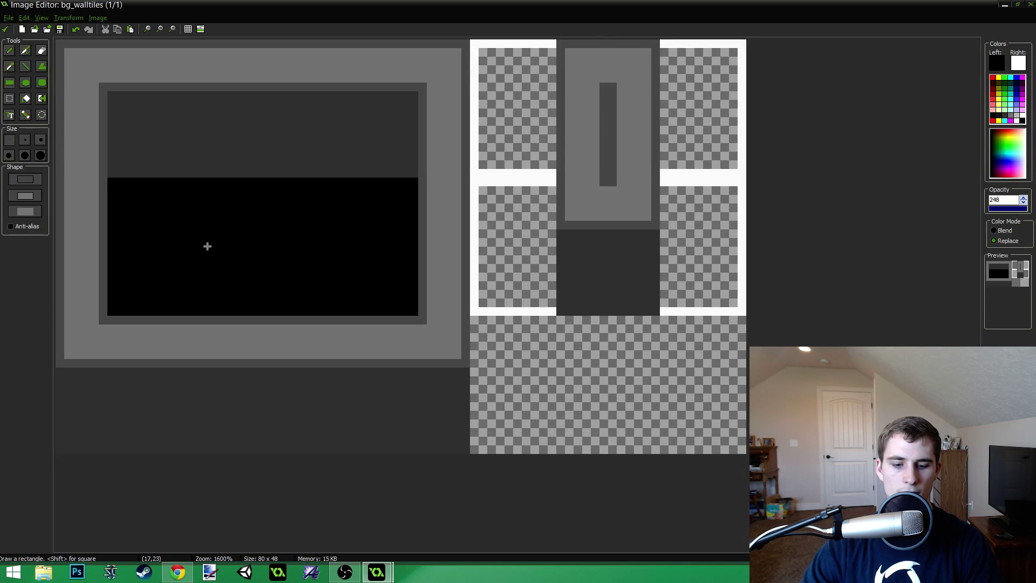
pyautogui.click(204, 238)
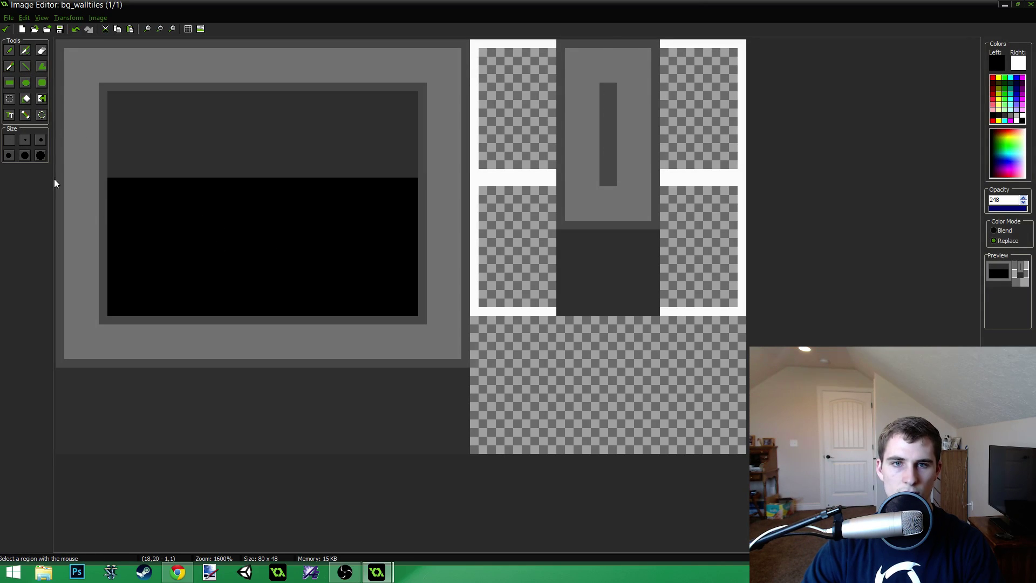
# Cover the leftover guide areas on both sides of the inner corner strips with filled black rectangles at opacity 255.
pyautogui.click(9, 82)
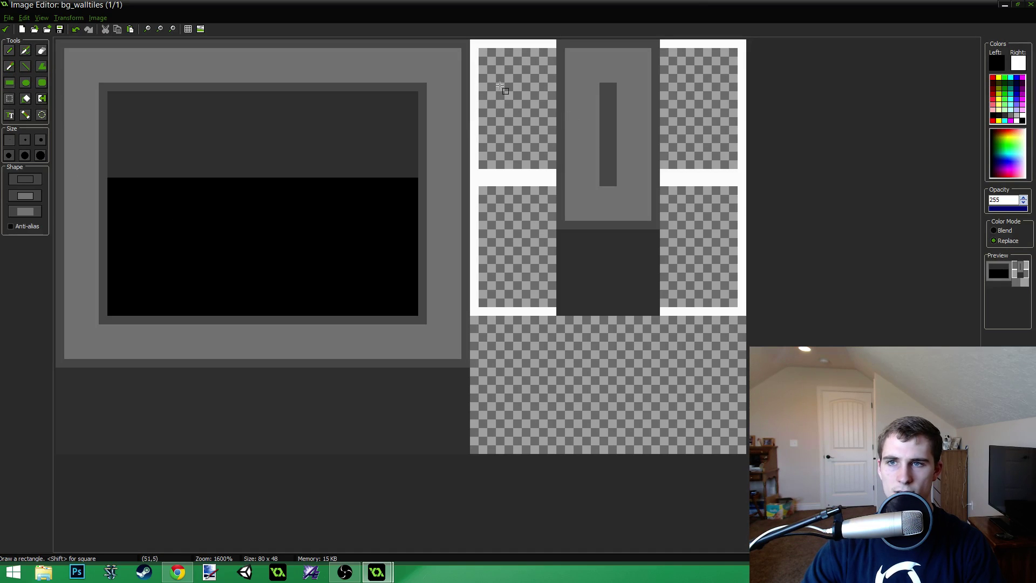
pyautogui.moveTo(473, 40); pyautogui.dragTo(547, 173)
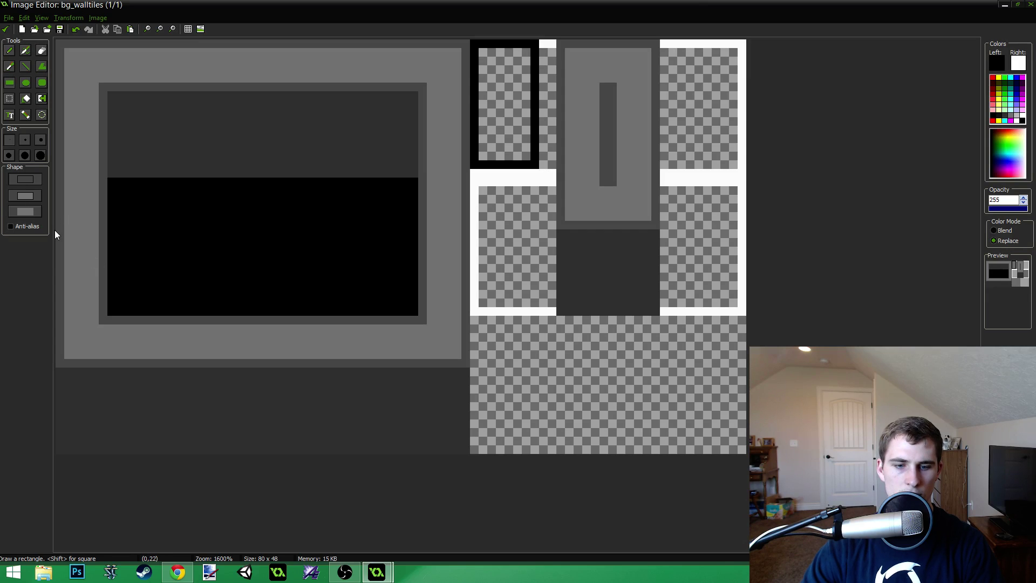
pyautogui.hotkey('ctrl', 'z')
pyautogui.click(23, 212)
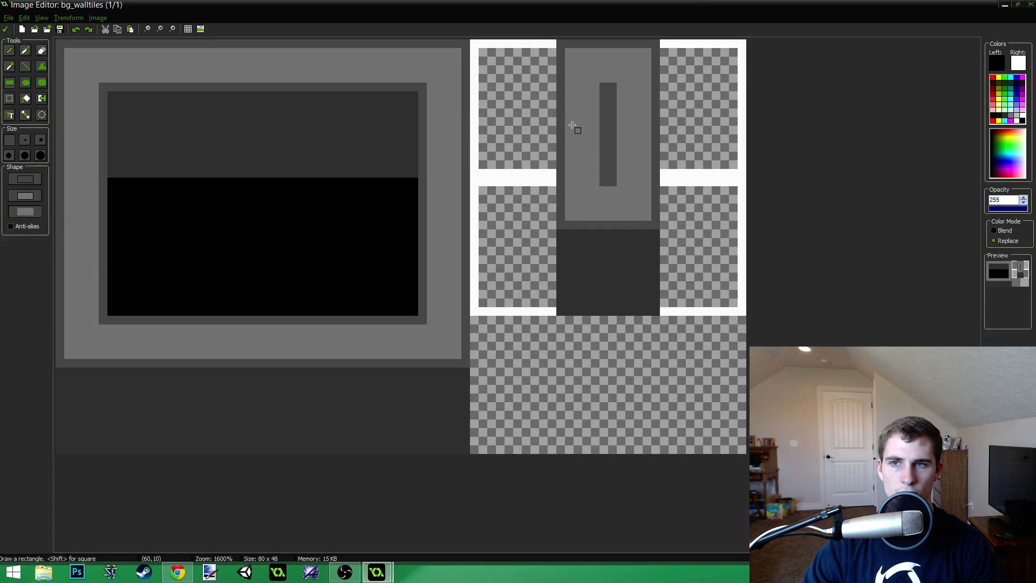
pyautogui.moveTo(473, 41); pyautogui.dragTo(558, 321)
pyautogui.moveTo(664, 44); pyautogui.dragTo(750, 321)
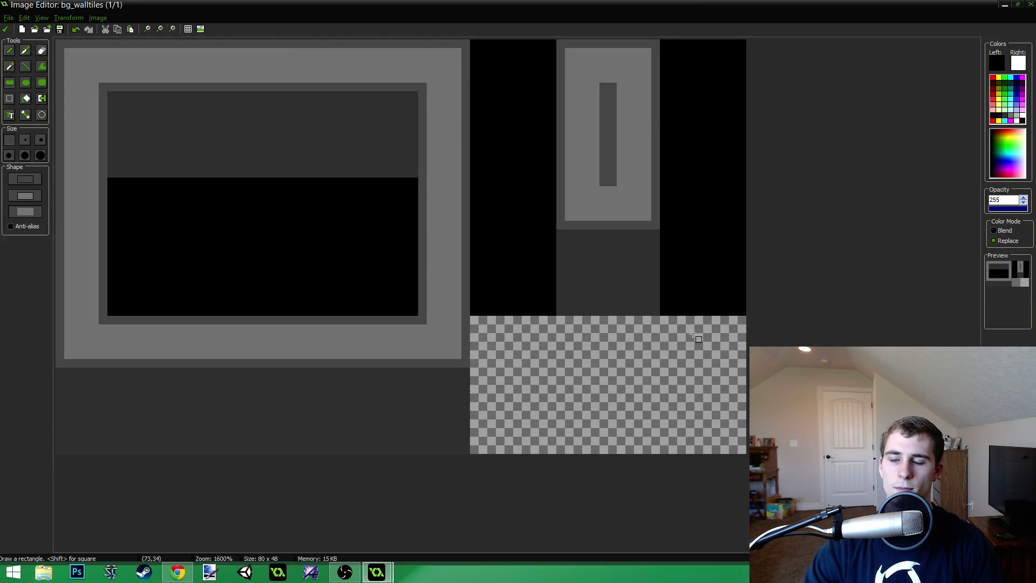
# Flood fill the black side areas and the wall frame's black center with transparency at opacity 0, and apply the tile set changes.
pyautogui.click(25, 98)
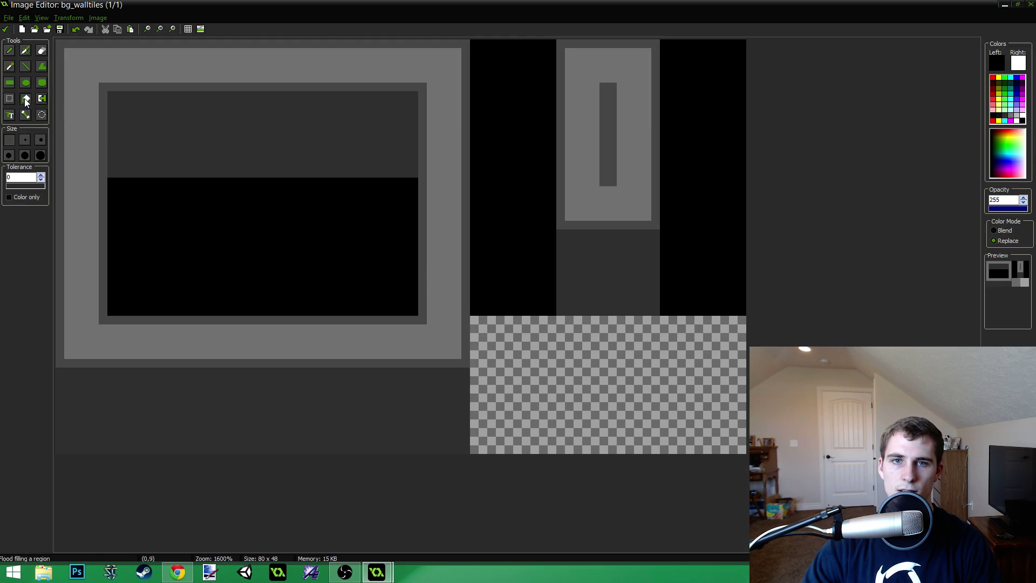
pyautogui.click(502, 235)
pyautogui.click(701, 224)
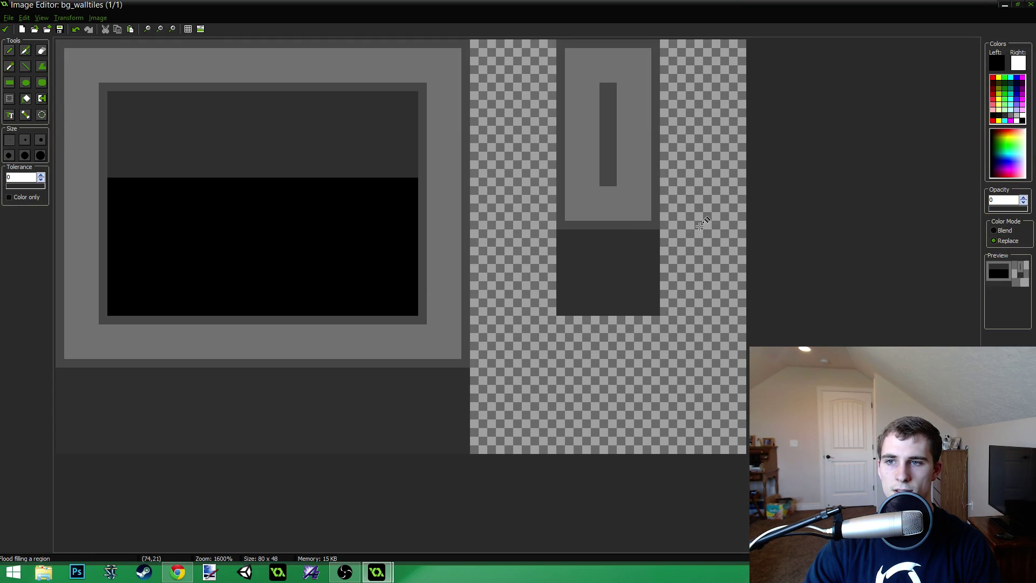
pyautogui.click(330, 243)
pyautogui.keyDown('ctrl'); pyautogui.scroll(-2, 440, 274); pyautogui.keyUp('ctrl')
pyautogui.keyDown('ctrl'); pyautogui.scroll(3, 439, 274); pyautogui.keyUp('ctrl')
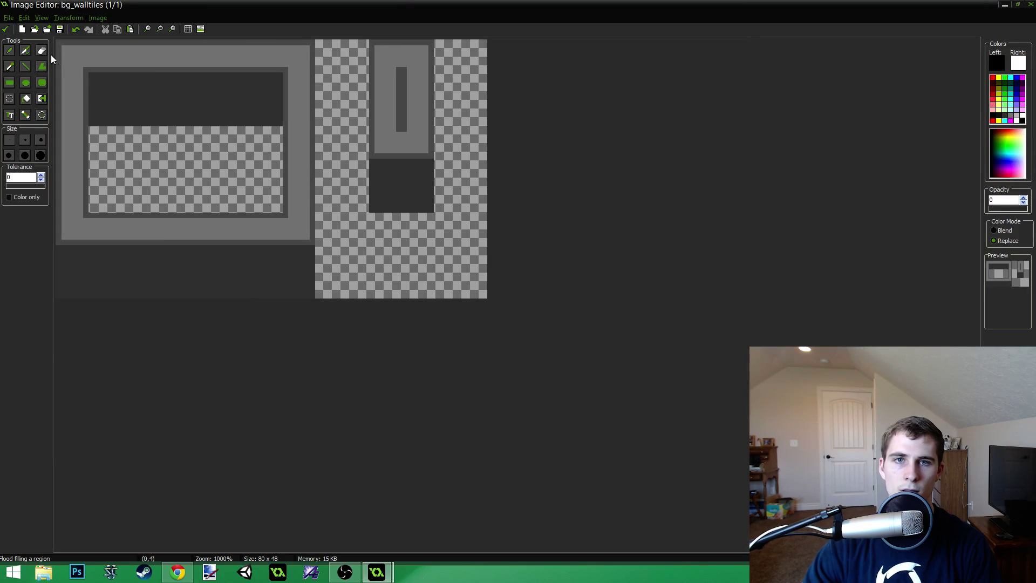
pyautogui.click(6, 28)
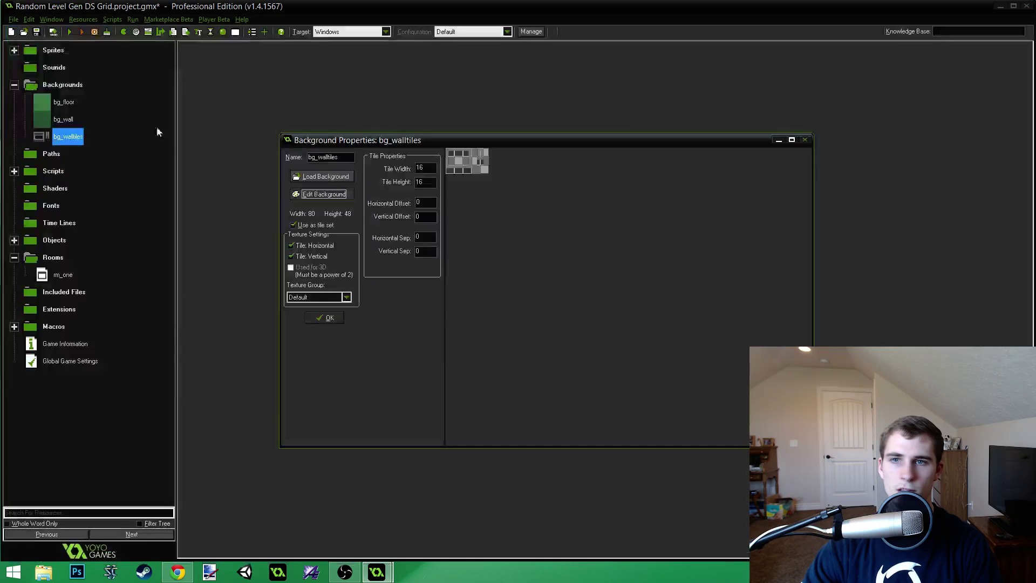
pyautogui.click(326, 317)
# Open rm_one, hide its grid, and choose bg_walltiles as the tile set for placing tiles.
pyautogui.doubleClick(60, 275)
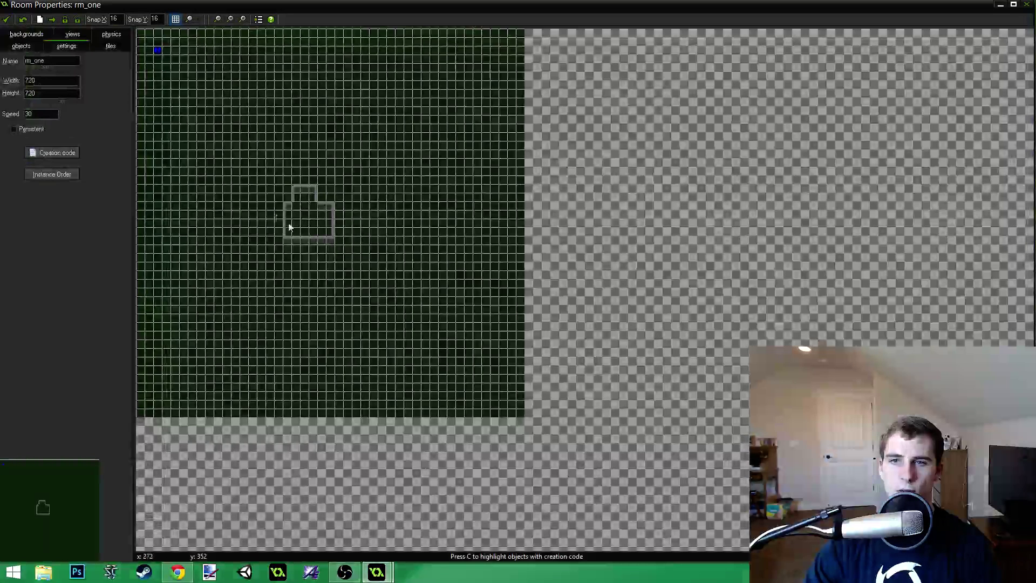
pyautogui.keyDown('ctrl'); pyautogui.scroll(3, 320, 183); pyautogui.keyUp('ctrl')
pyautogui.keyDown('ctrl'); pyautogui.scroll(1, 320, 183); pyautogui.keyUp('ctrl')
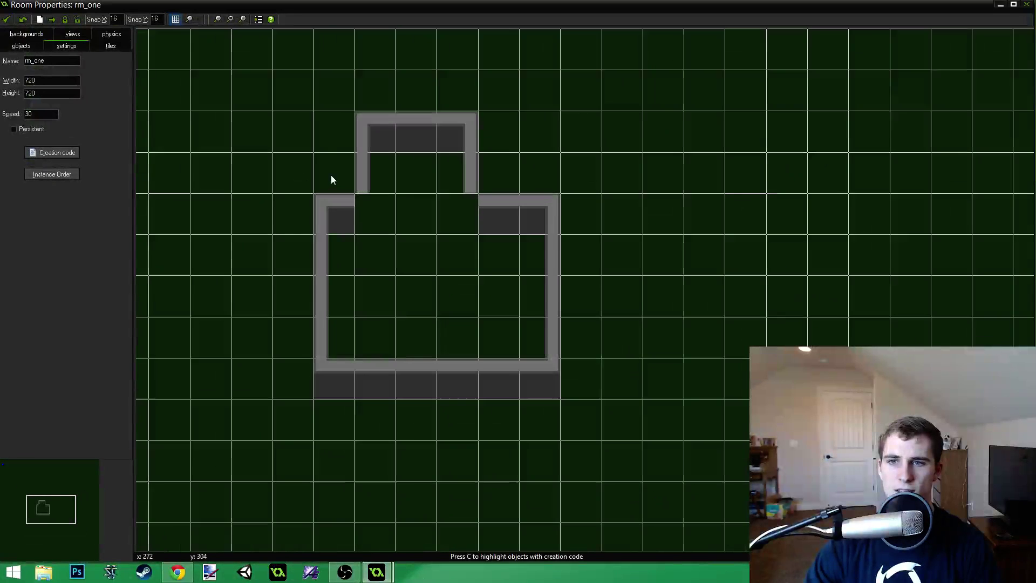
pyautogui.click(178, 20)
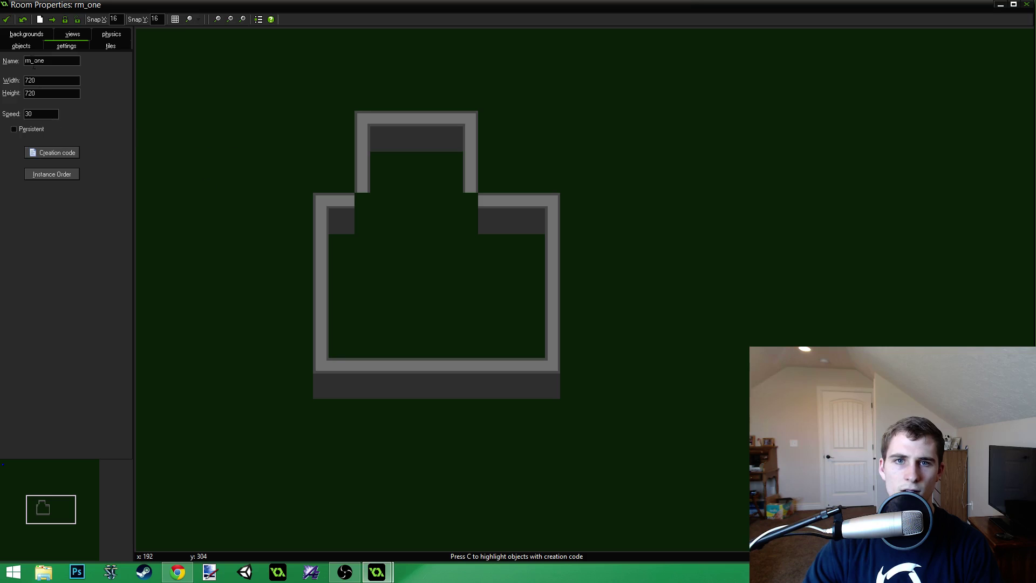
pyautogui.click(110, 46)
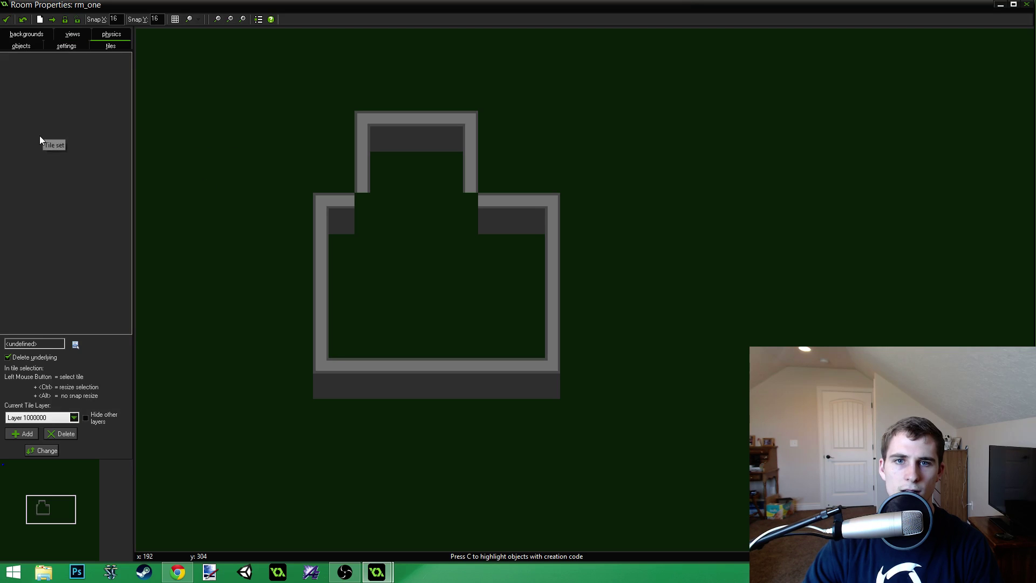
pyautogui.click(48, 345)
pyautogui.click(60, 353)
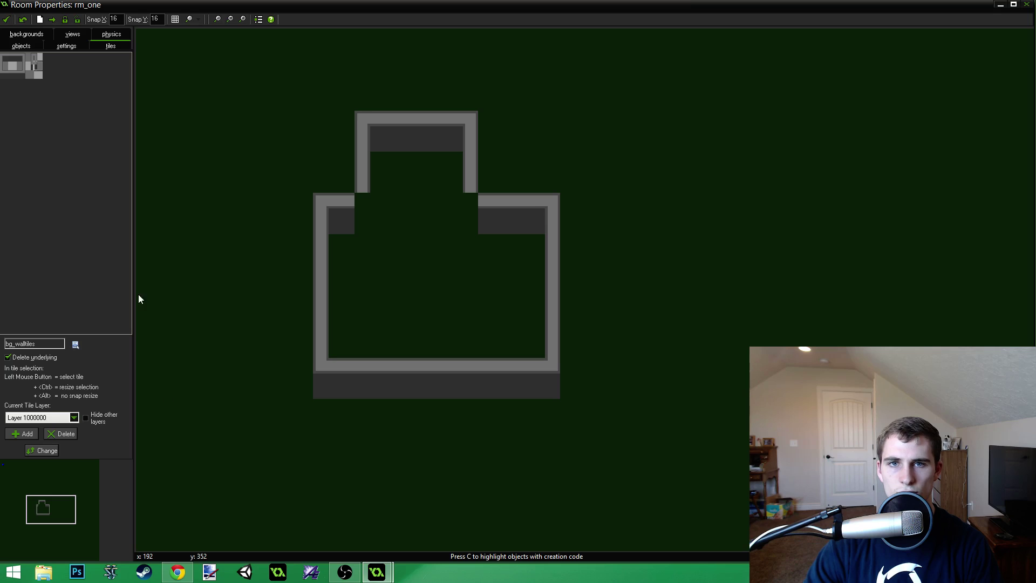
# Try out the two lower inner corner tiles in the empty area beside the walls, and delete them.
pyautogui.click(31, 65)
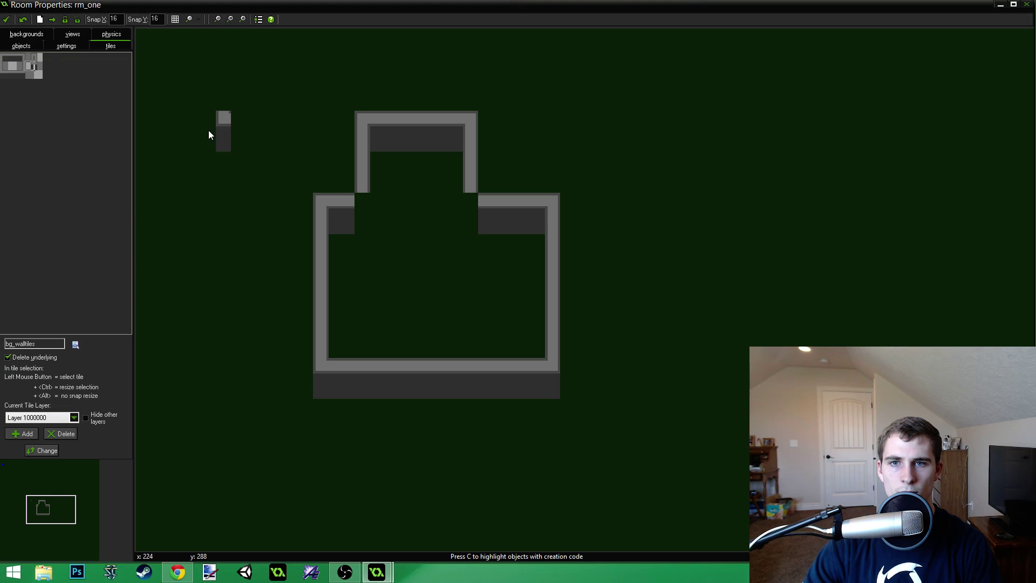
pyautogui.click(222, 209)
pyautogui.click(40, 64)
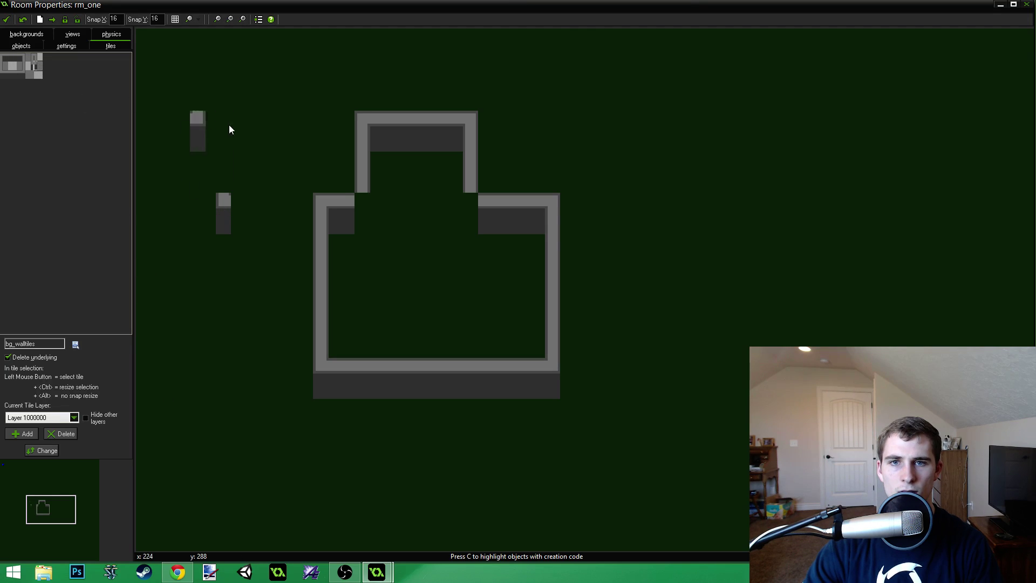
pyautogui.click(238, 177)
pyautogui.rightClick(218, 213)
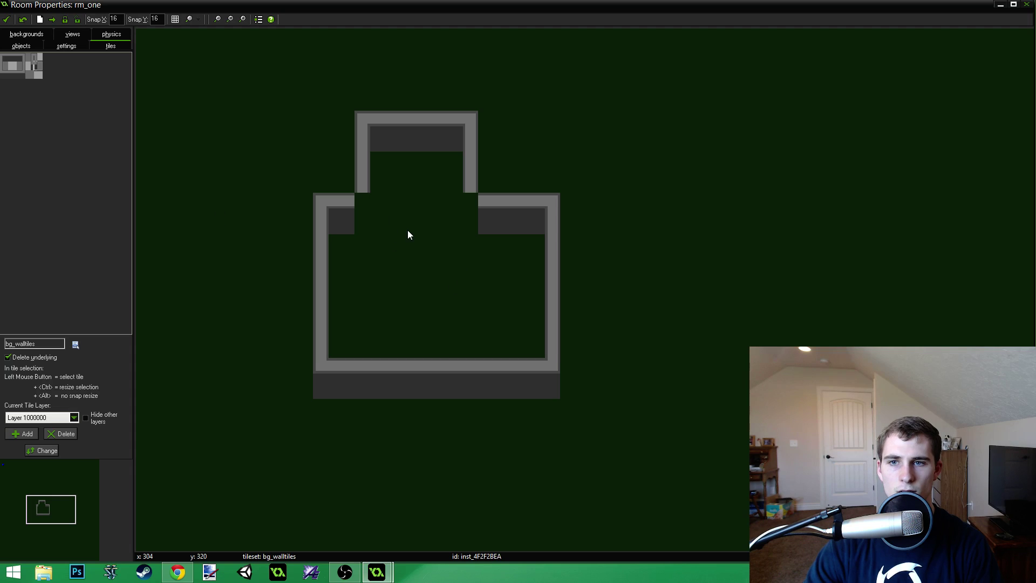
# Delete the vertical wall tiles on both sides of the room outline's narrow upper section.
pyautogui.rightClick(388, 178)
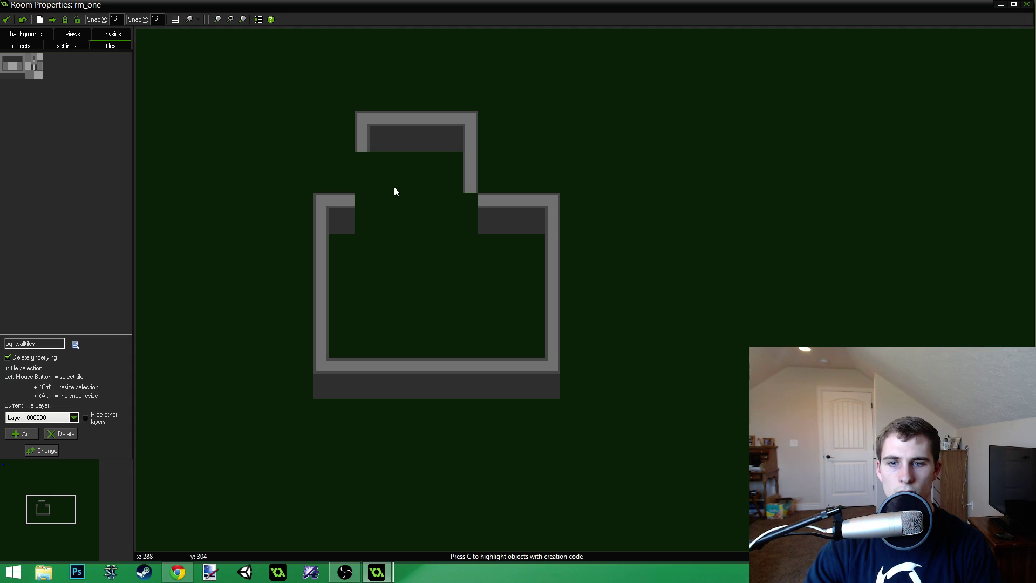
pyautogui.click(394, 187)
pyautogui.rightClick(395, 180)
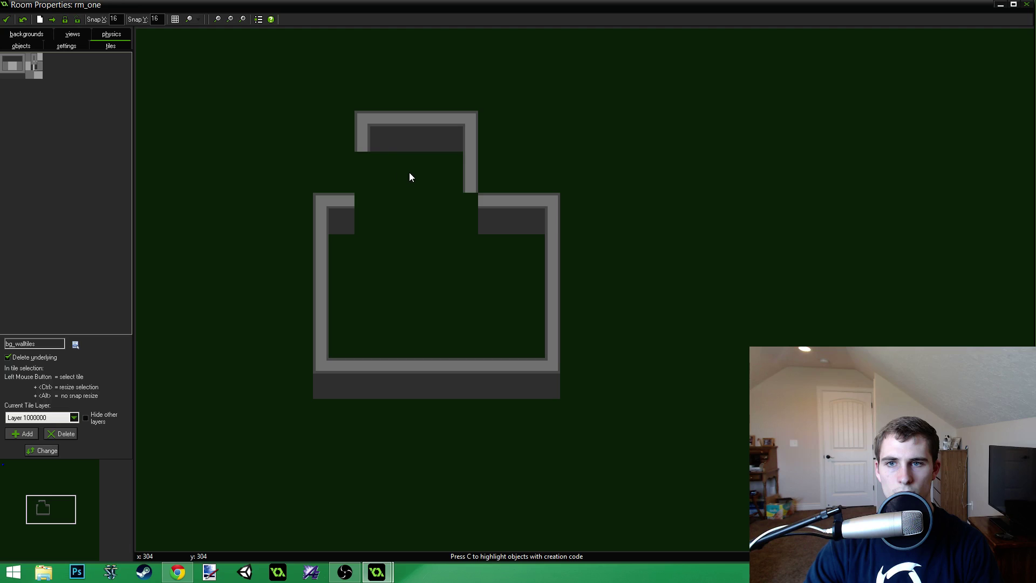
pyautogui.rightClick(428, 186)
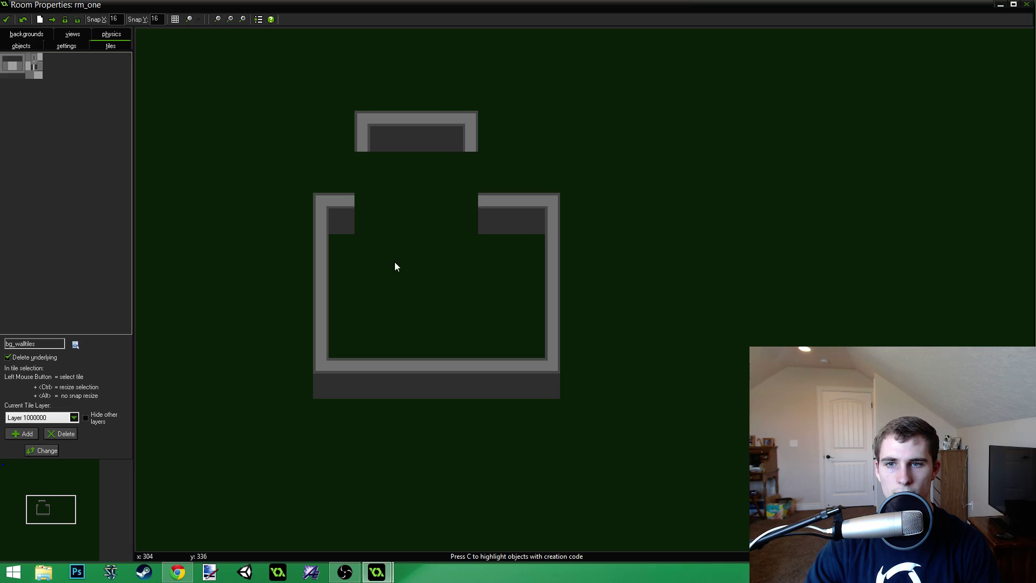
# Join the narrow upper section to the main room with inner corner tiles and vertical wall tiles on both sides.
pyautogui.click(392, 230)
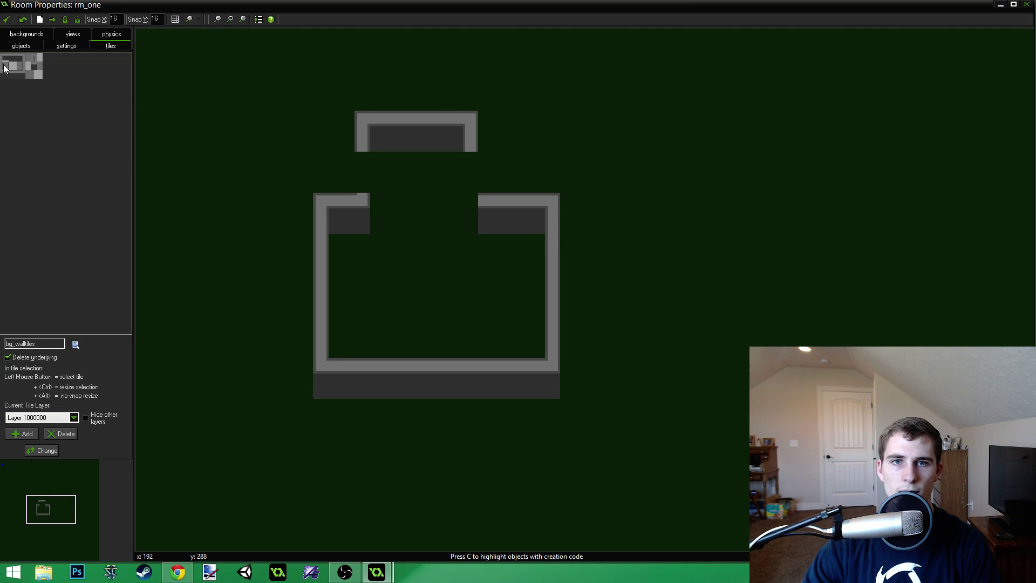
pyautogui.click(362, 160)
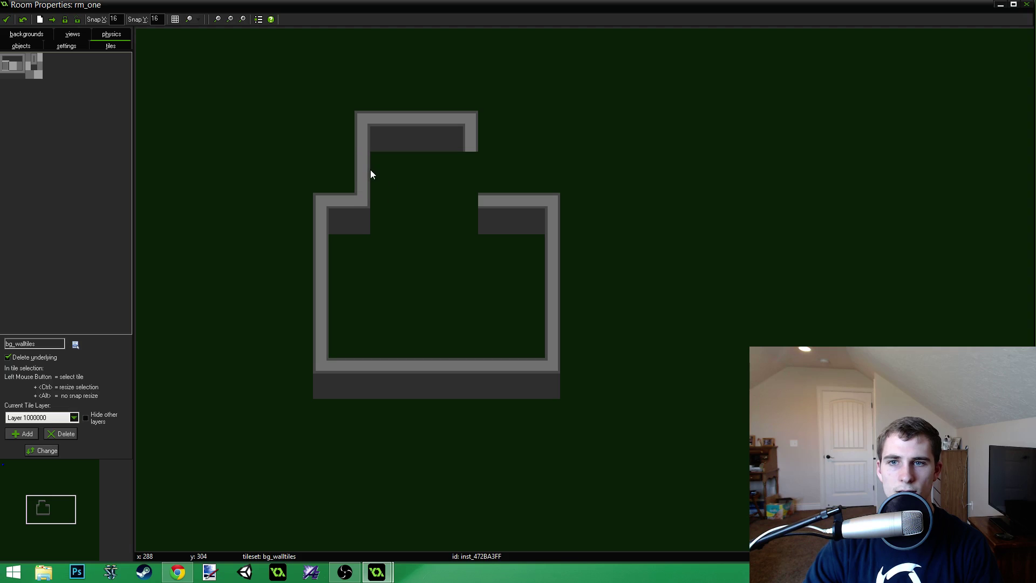
pyautogui.moveTo(416, 176); pyautogui.dragTo(450, 174)
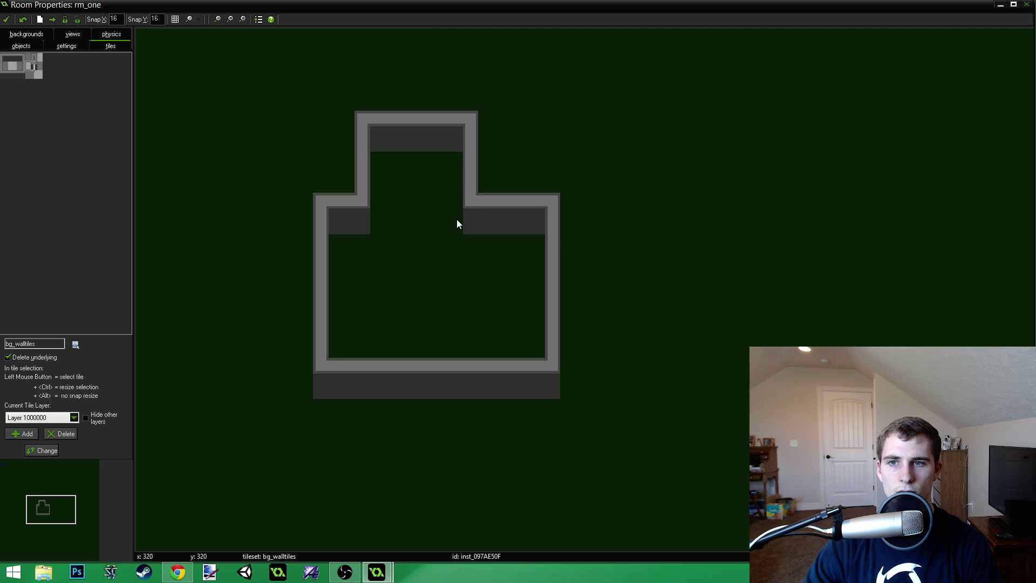
# Examine the joined wall outline and its inner corners in rm_one, and close the room keeping its changes.
pyautogui.keyDown('ctrl'); pyautogui.scroll(-1, 486, 292); pyautogui.keyUp('ctrl')
pyautogui.keyDown('ctrl'); pyautogui.scroll(1, 510, 245); pyautogui.keyUp('ctrl')
pyautogui.keyDown('ctrl'); pyautogui.scroll(1, 512, 248); pyautogui.keyUp('ctrl')
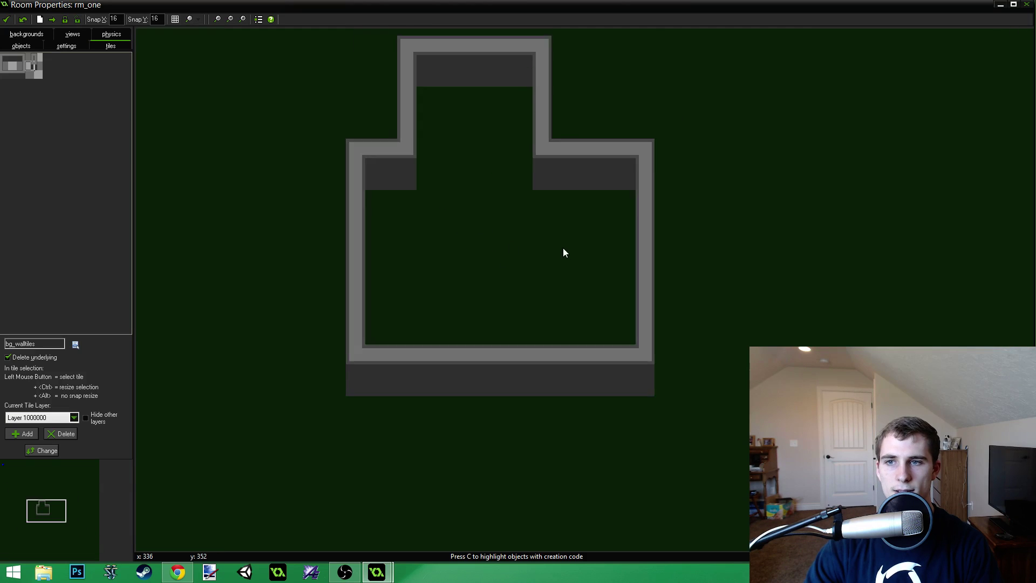
pyautogui.keyDown('ctrl'); pyautogui.scroll(-2, 561, 232); pyautogui.keyUp('ctrl')
pyautogui.keyDown('ctrl'); pyautogui.scroll(1, 547, 236); pyautogui.keyUp('ctrl')
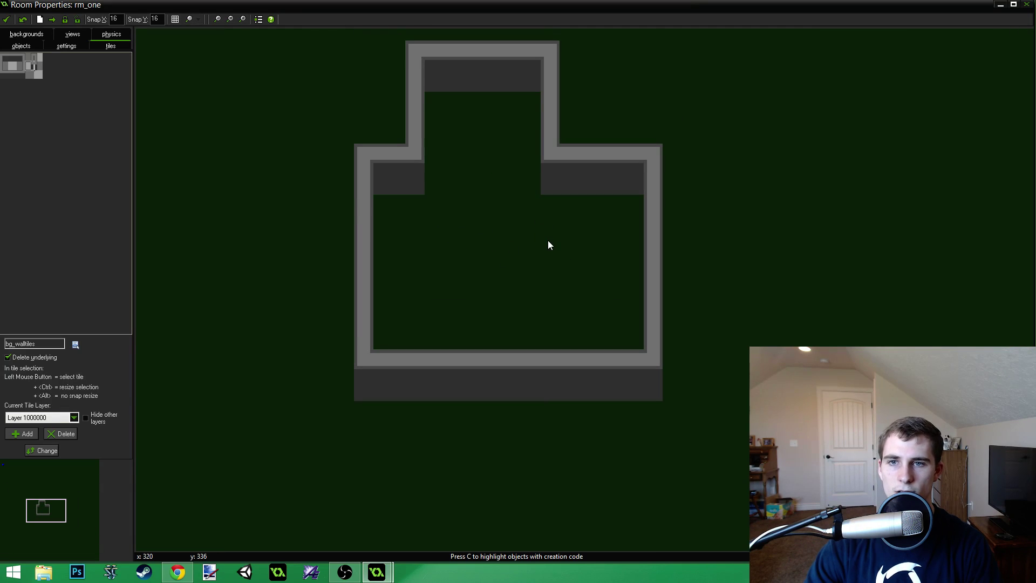
pyautogui.keyDown('ctrl'); pyautogui.scroll(-1, 548, 245); pyautogui.keyUp('ctrl')
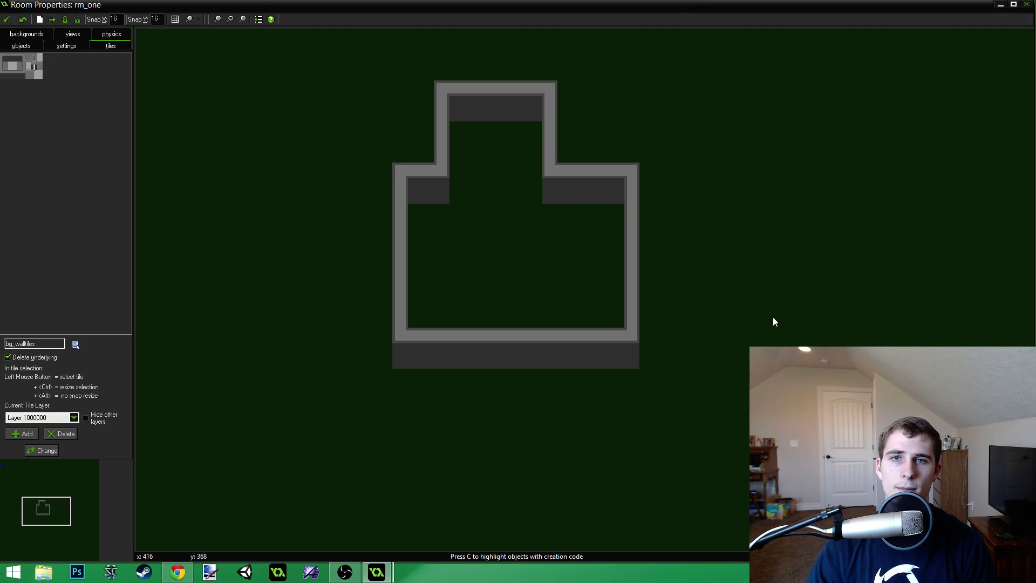
pyautogui.keyDown('ctrl'); pyautogui.scroll(-1, 534, 255); pyautogui.keyUp('ctrl')
pyautogui.keyDown('ctrl'); pyautogui.scroll(2, 534, 254); pyautogui.keyUp('ctrl')
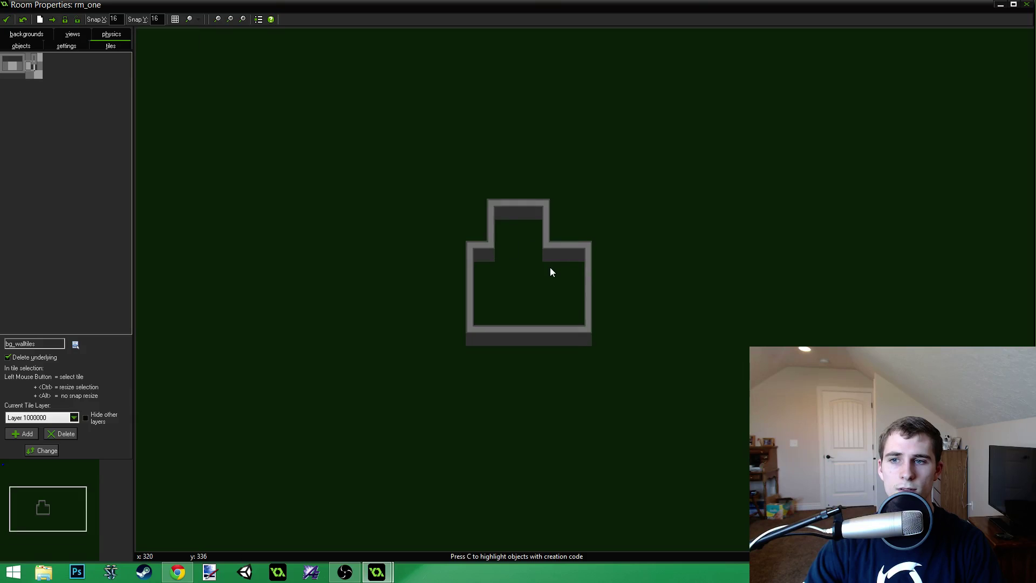
pyautogui.click(7, 20)
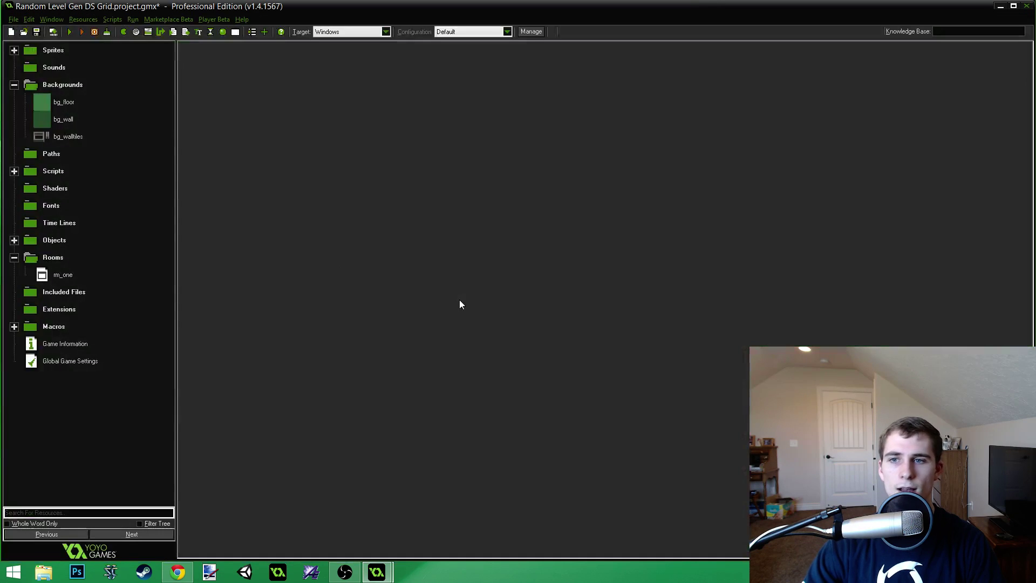
# Open the bg_walltiles background properties and switch to the other project window.
pyautogui.doubleClick(68, 137)
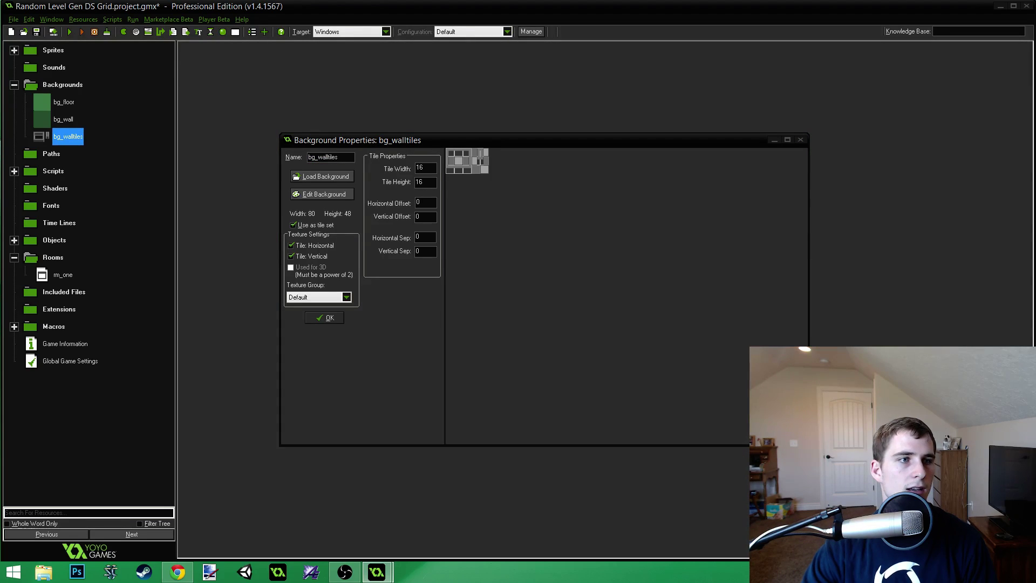
pyautogui.hotkey('alt', 'Tab')
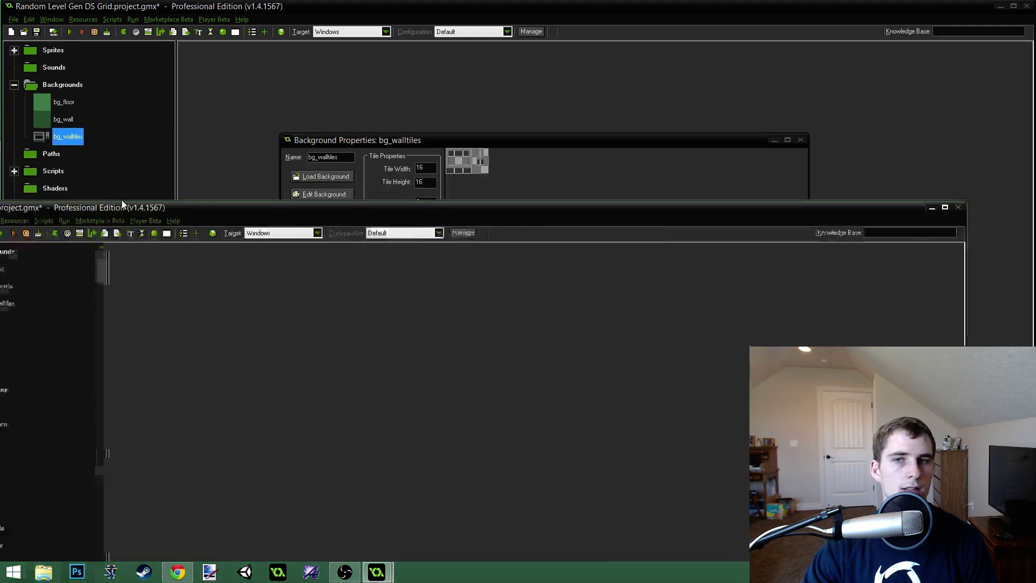
# Run The Transient project and regenerate its random level several times to view the wall tiles in different layouts.
pyautogui.click(70, 32)
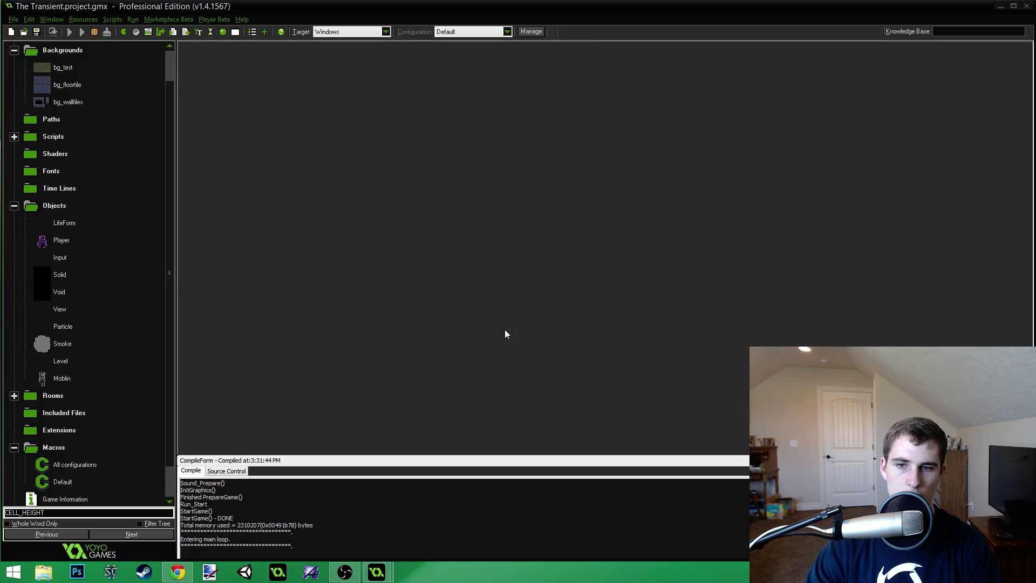
pyautogui.press('r')
pyautogui.press('r')
pyautogui.press('r')
pyautogui.press('r')
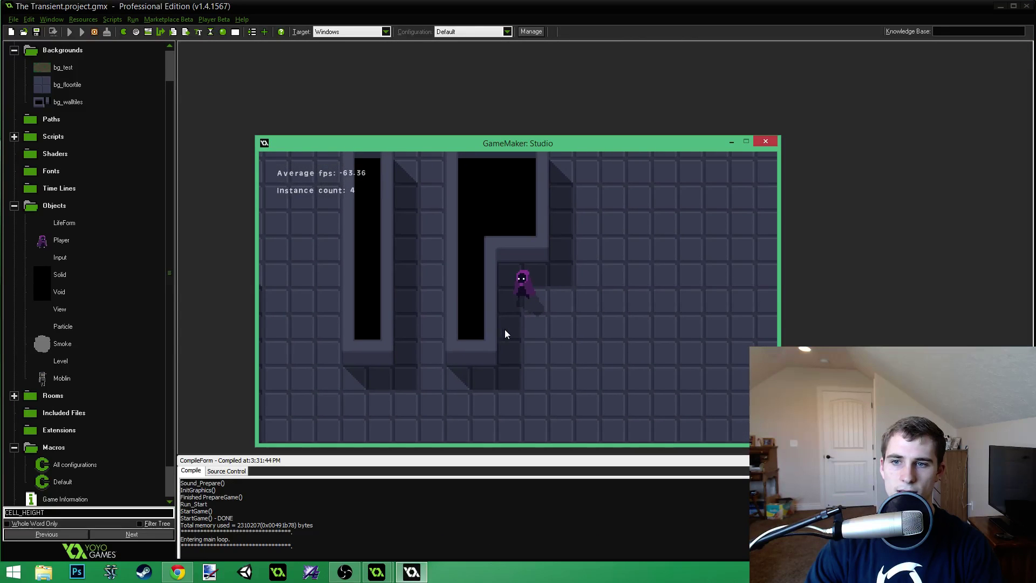
pyautogui.press('r')
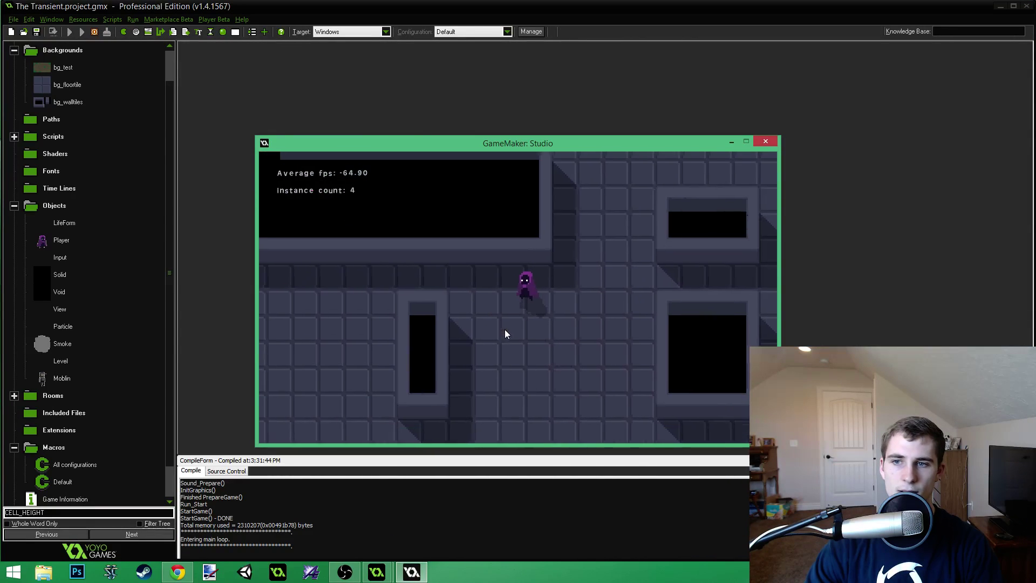
# Walk the player character through the level and generate further layouts to examine how wall edges and corners join.
pyautogui.press('a')
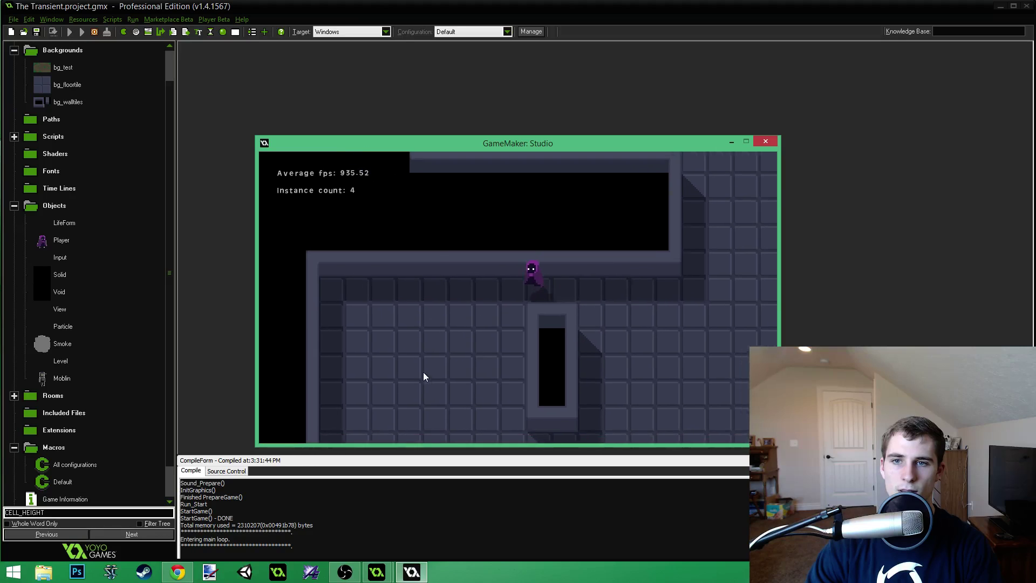
pyautogui.press('r')
pyautogui.press('r')
pyautogui.press('r')
pyautogui.press('r')
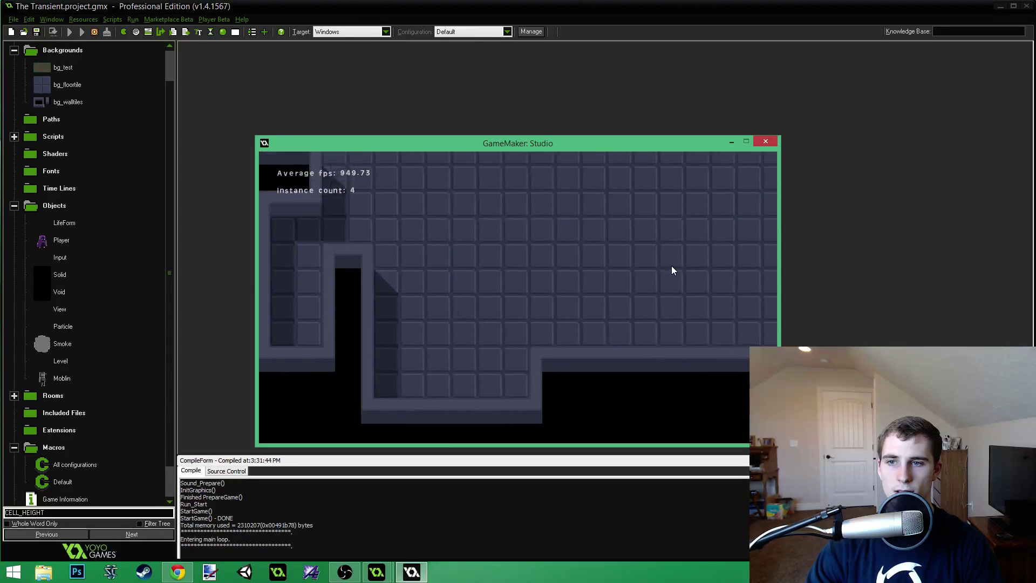
pyautogui.press('r')
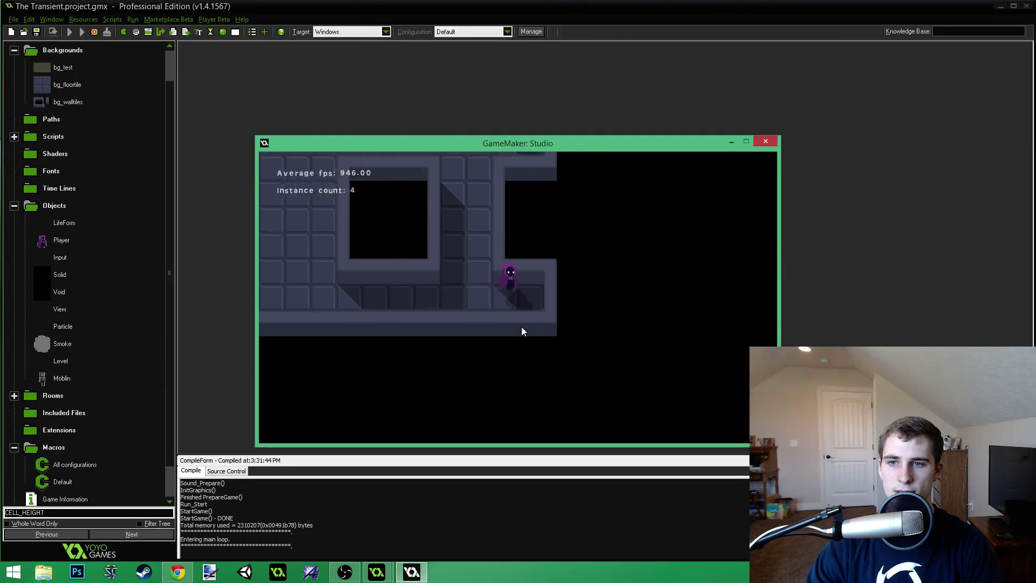
pyautogui.press('r')
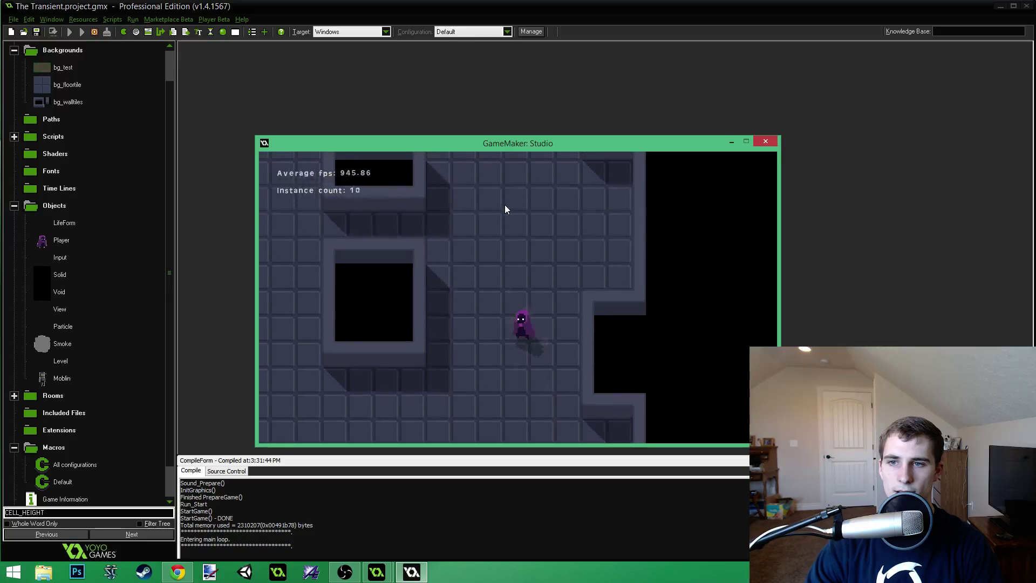
pyautogui.press('r')
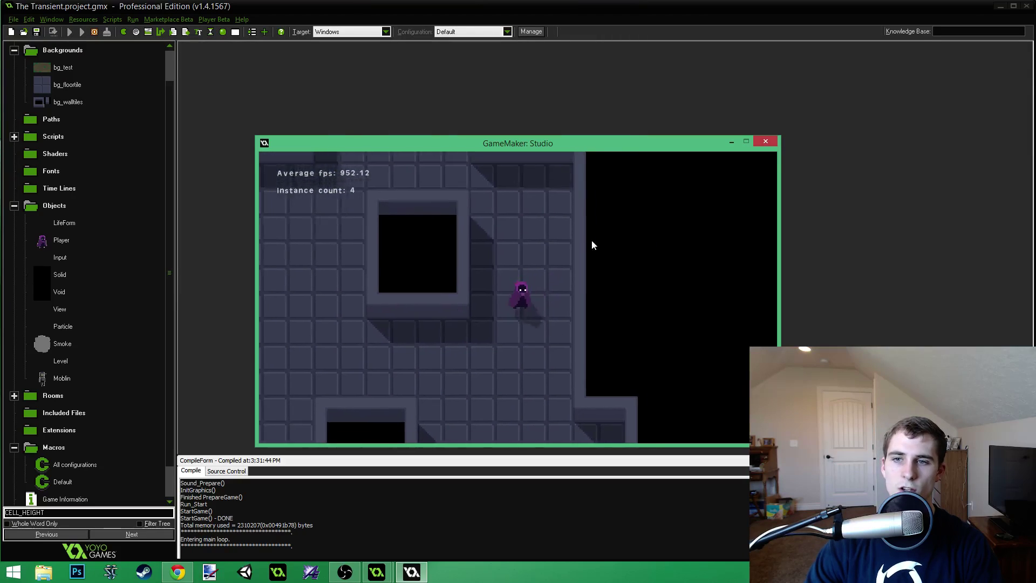